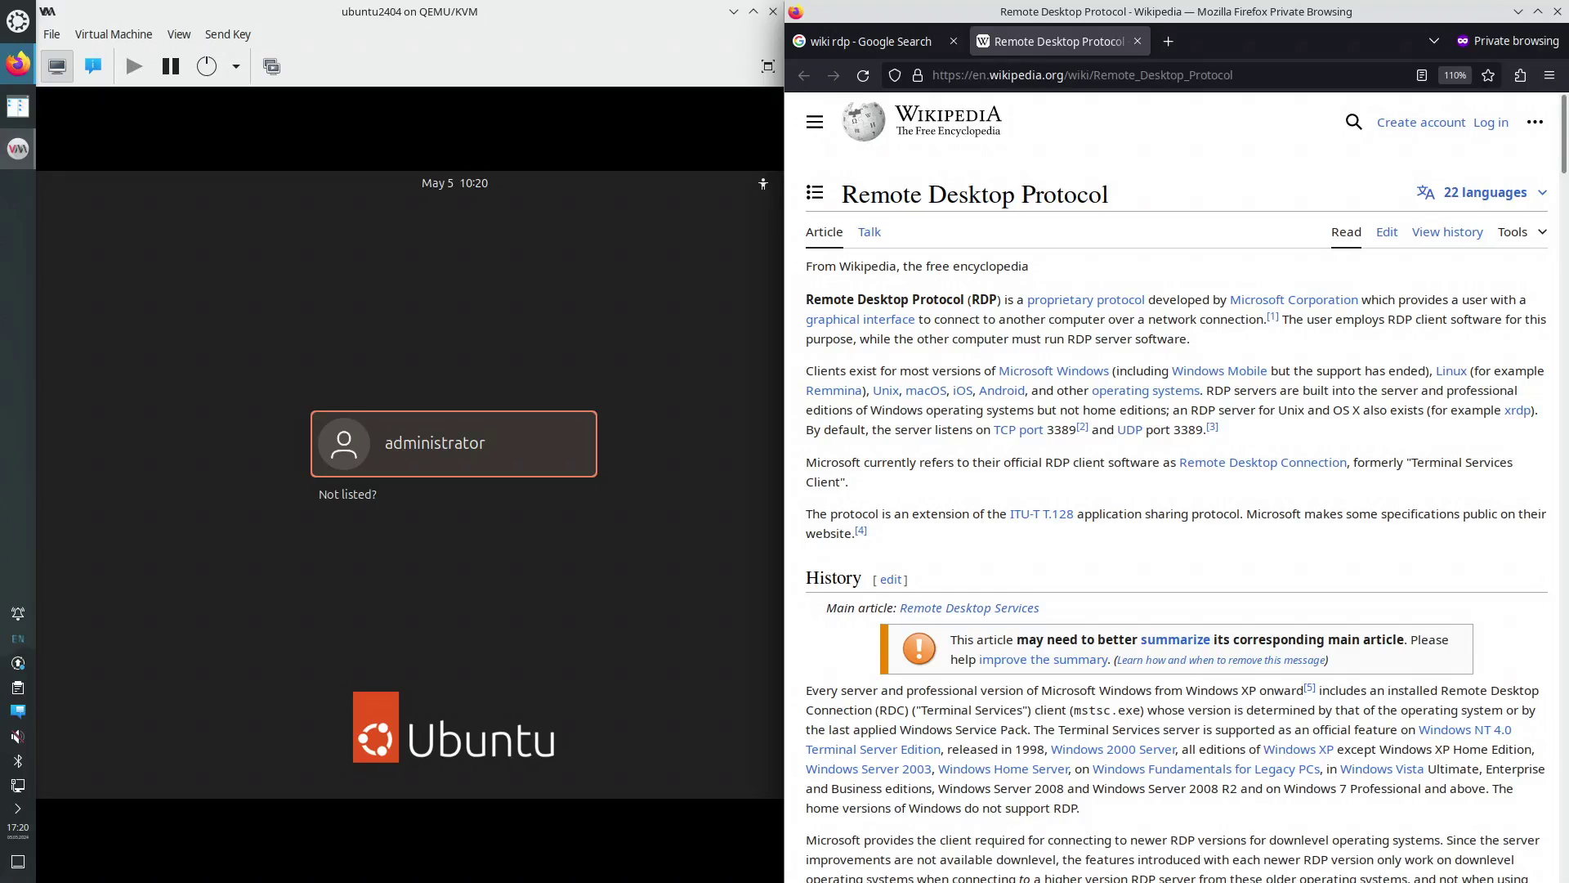
# Log in to the ubuntu2404 guest as administrator with the account password.
pyautogui.click(508, 473)
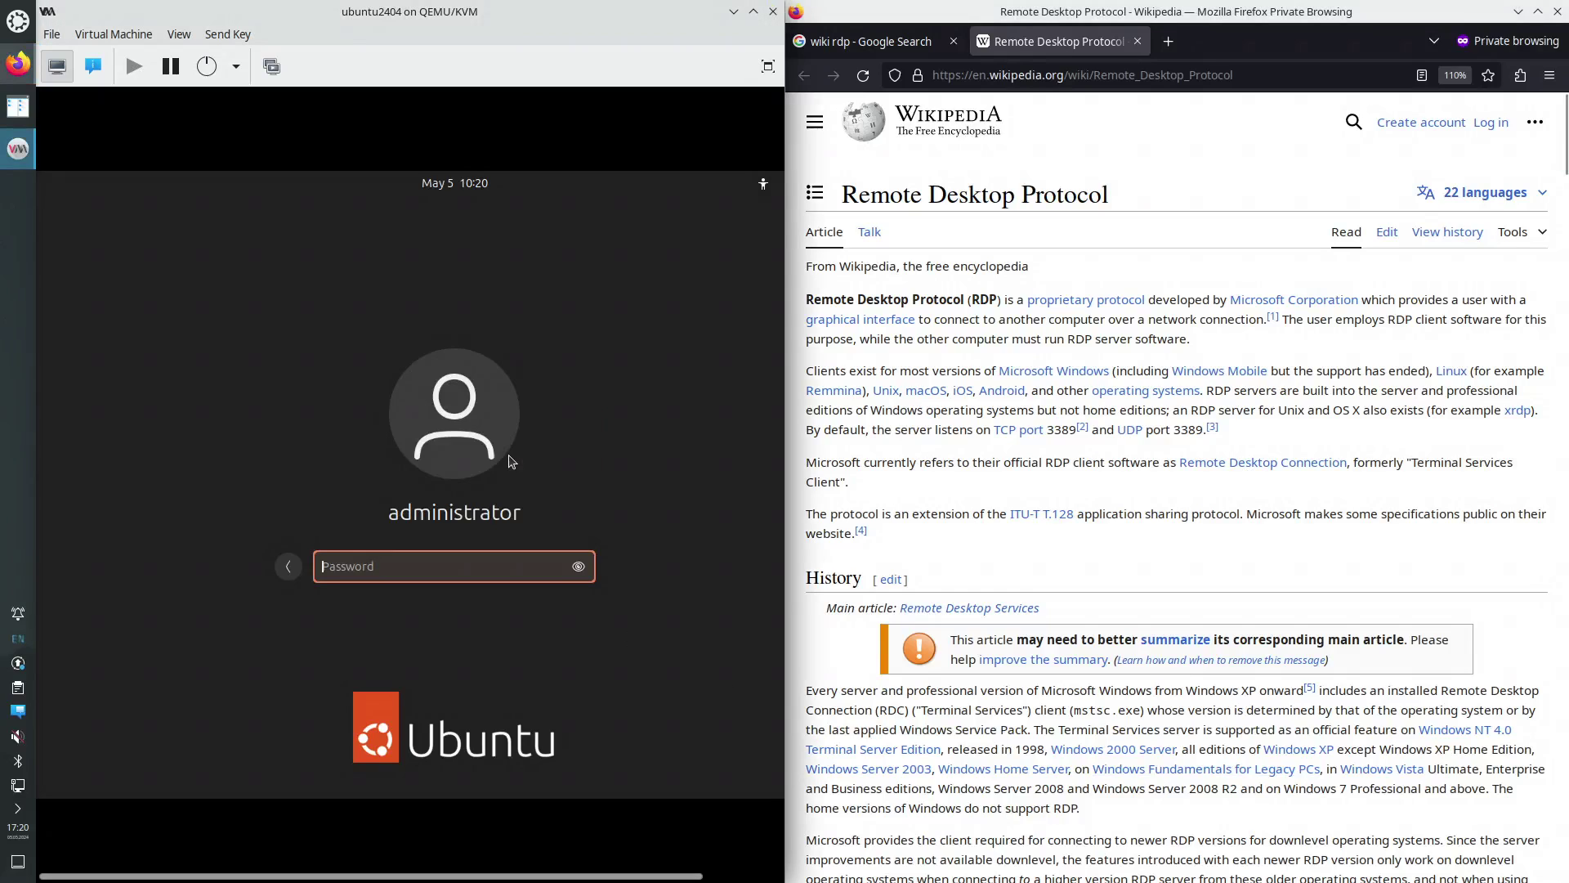
pyautogui.write('****')
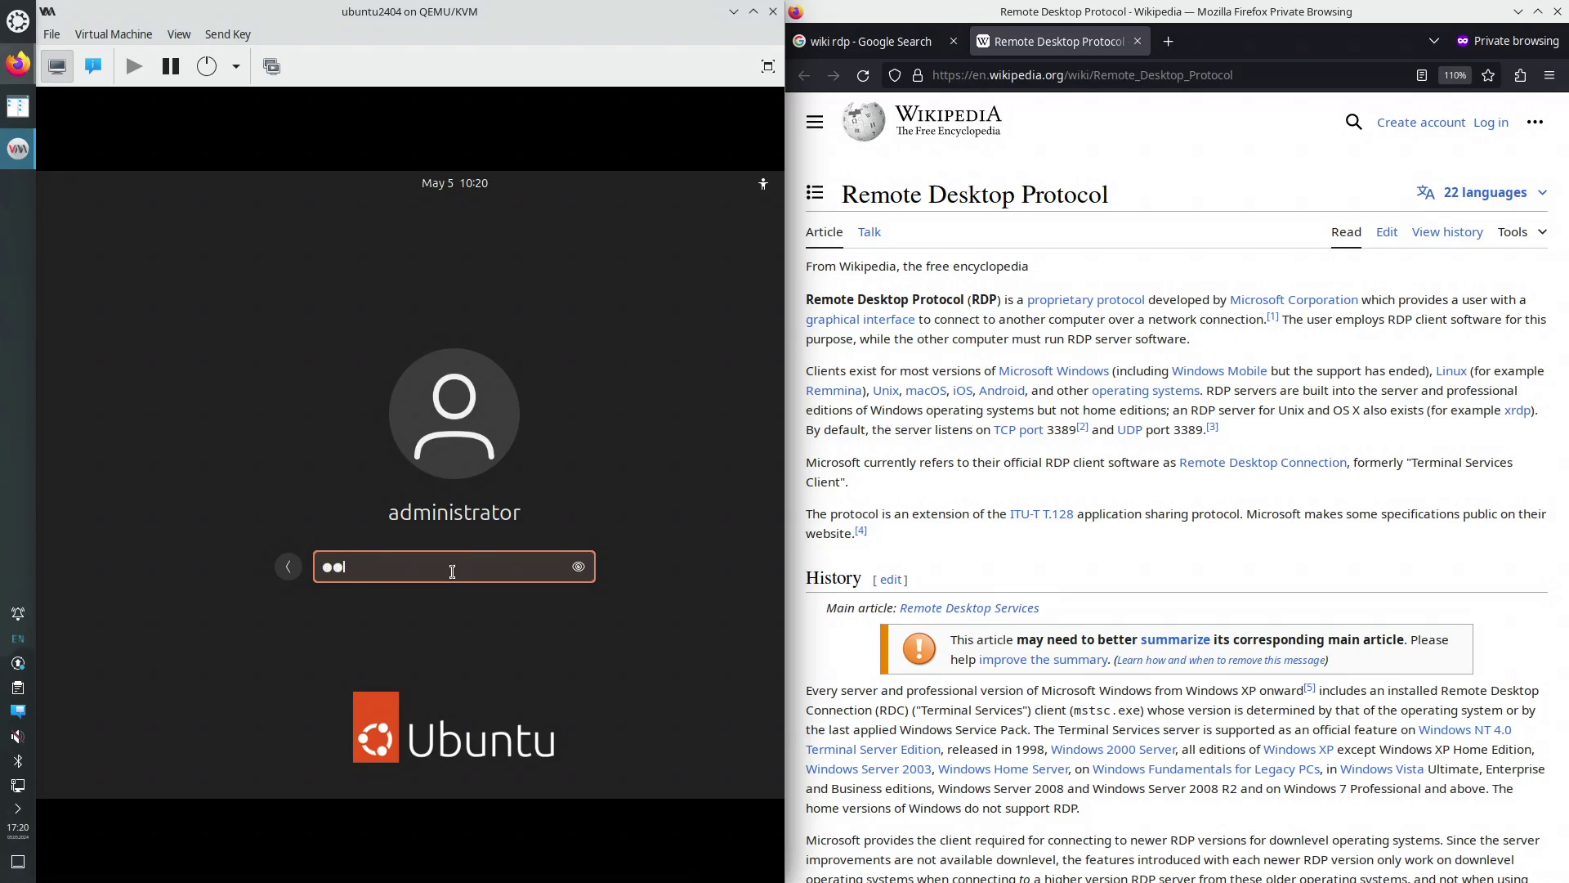
pyautogui.press('Return')
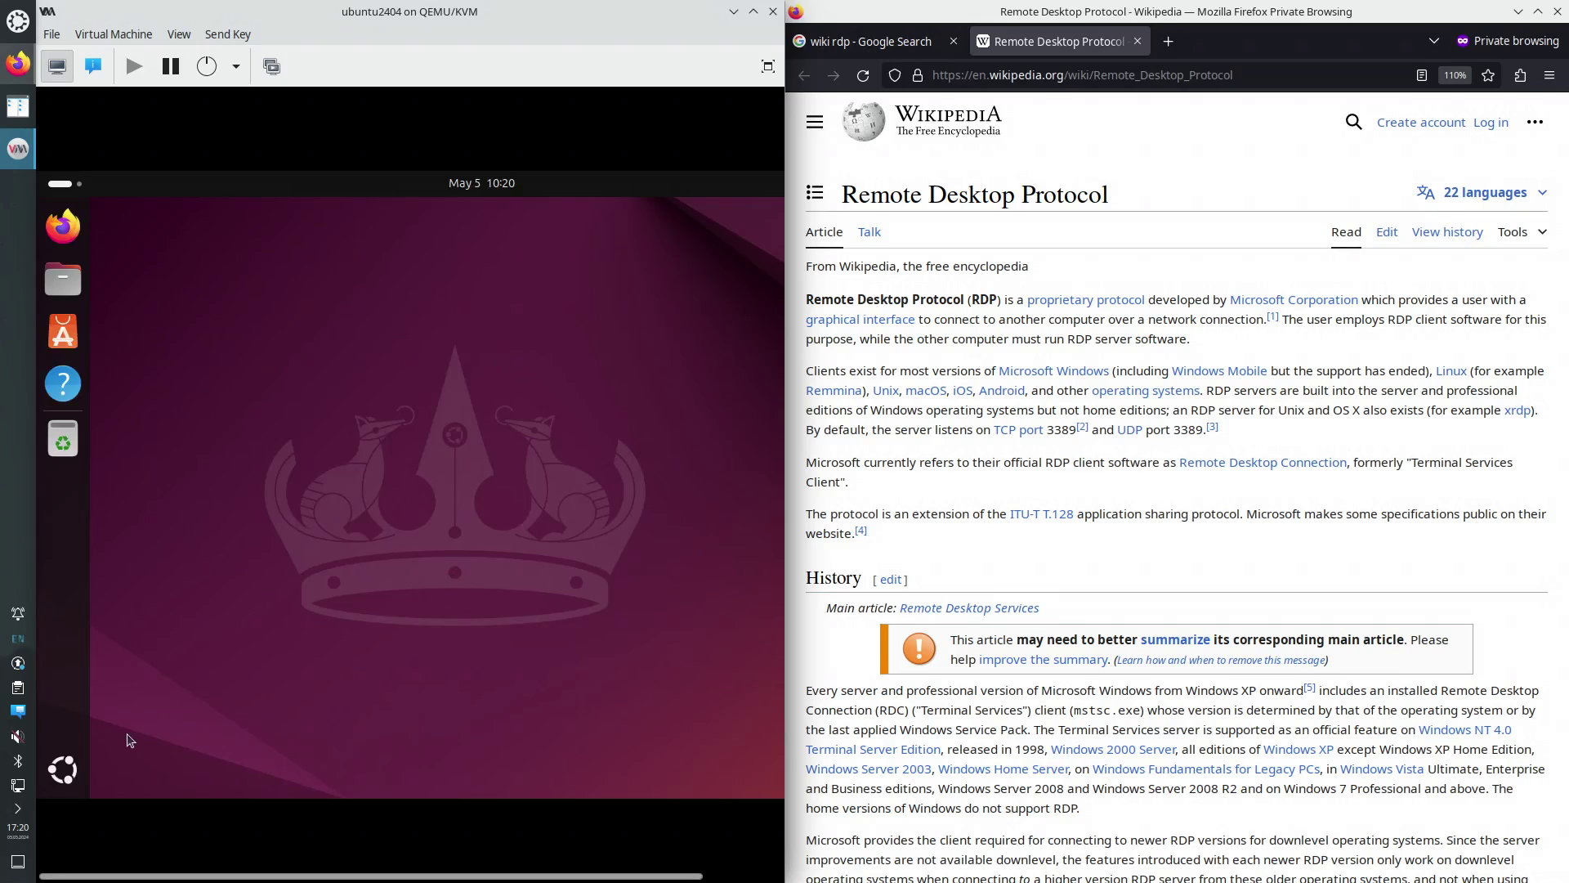
# Launch a guest Terminal from Show Apps and become root with sudo su.
pyautogui.click(65, 775)
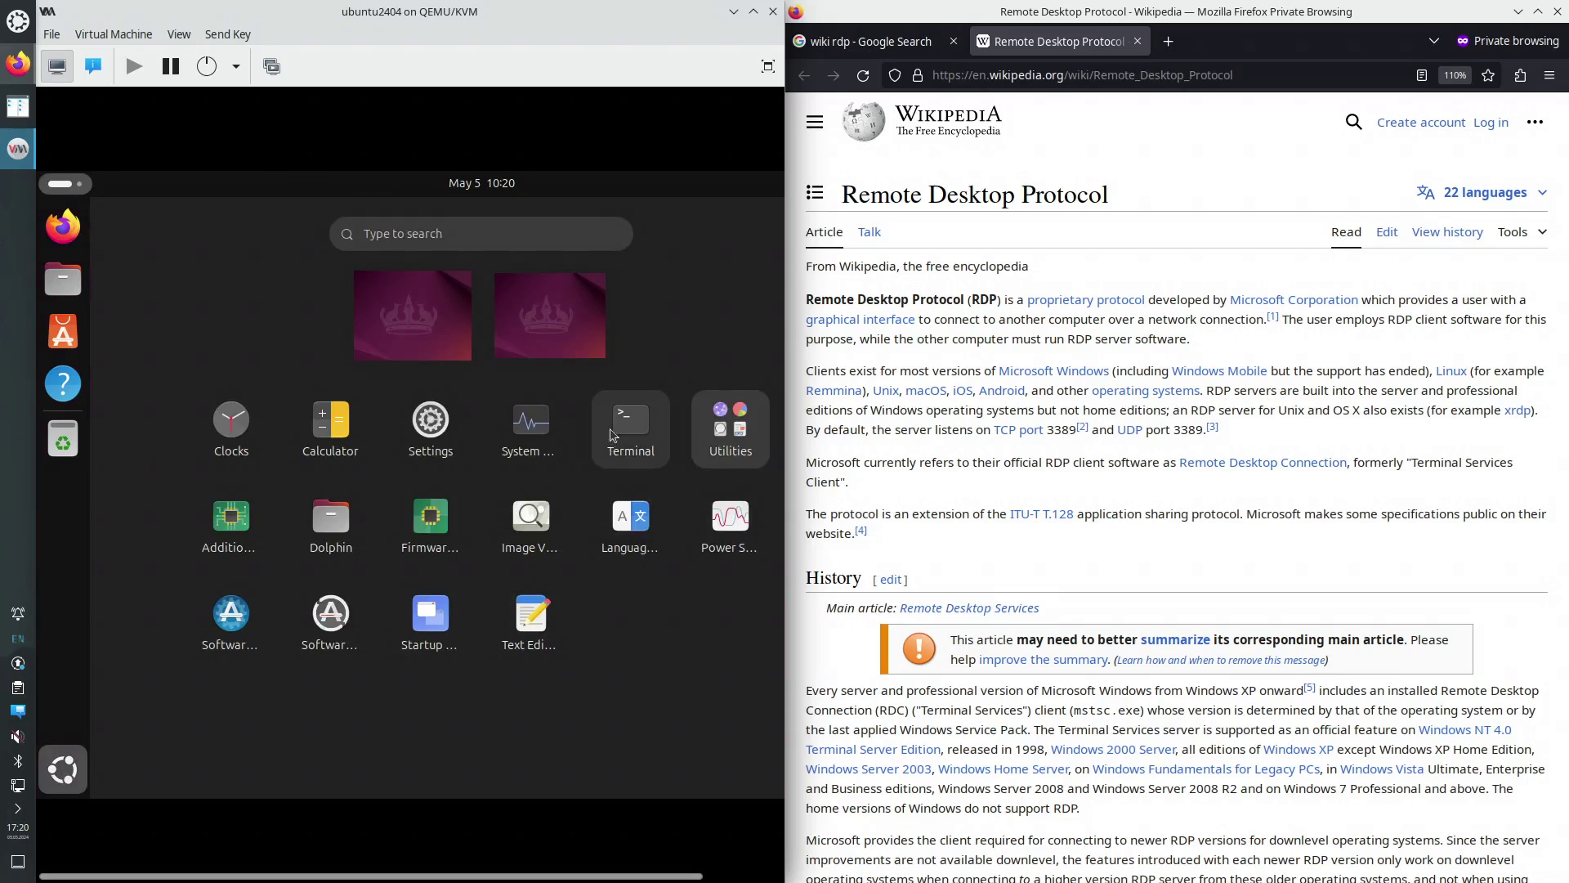
pyautogui.click(627, 453)
pyautogui.write('s')
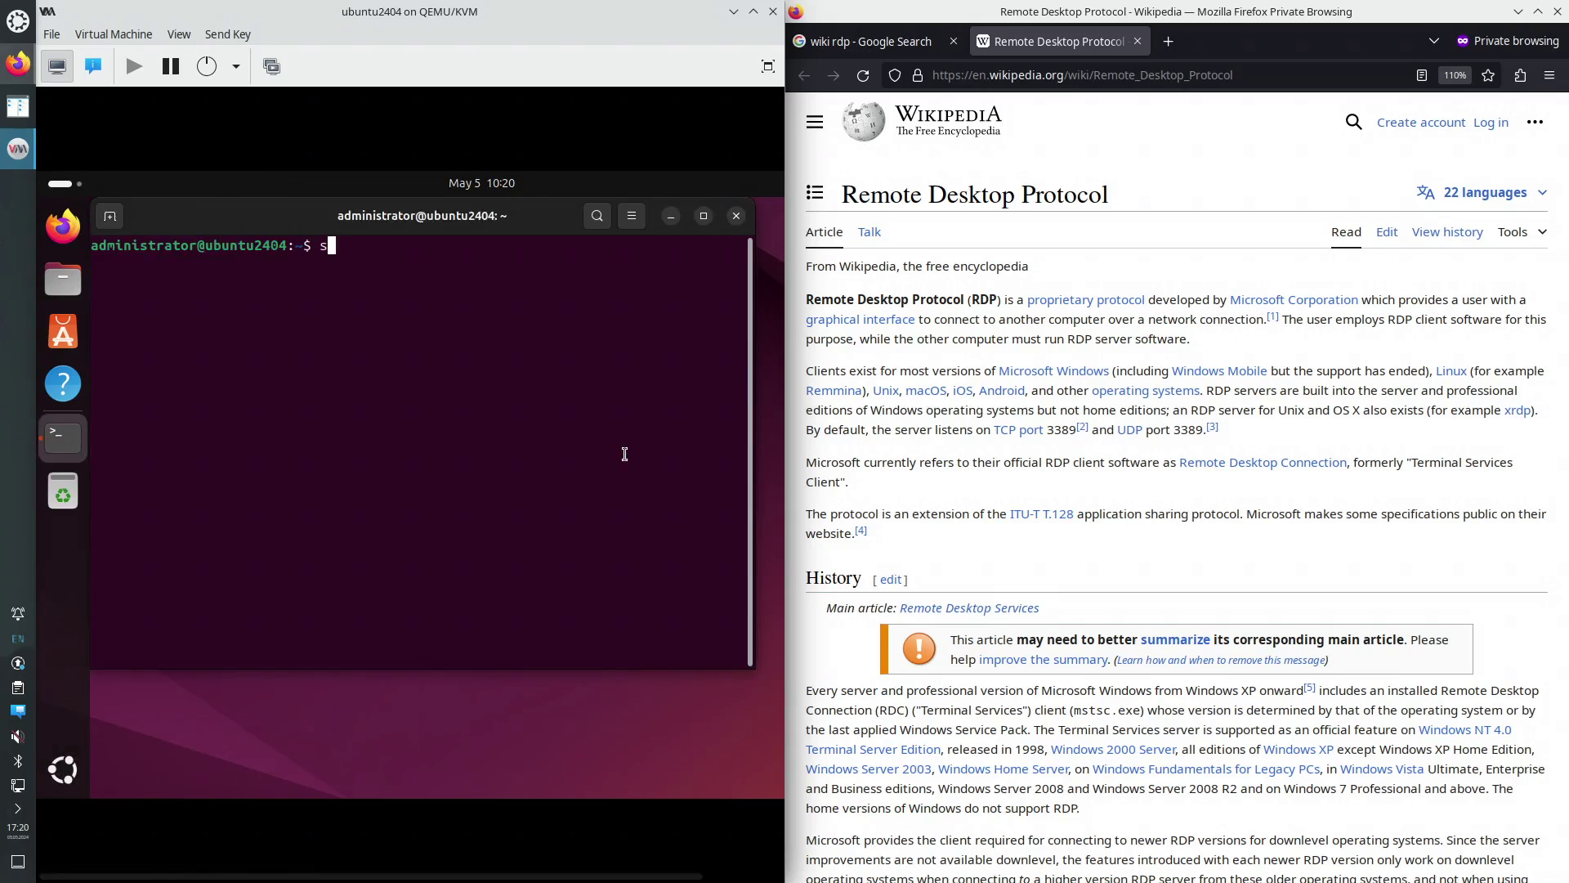
pyautogui.write('udo su')
pyautogui.press('Return')
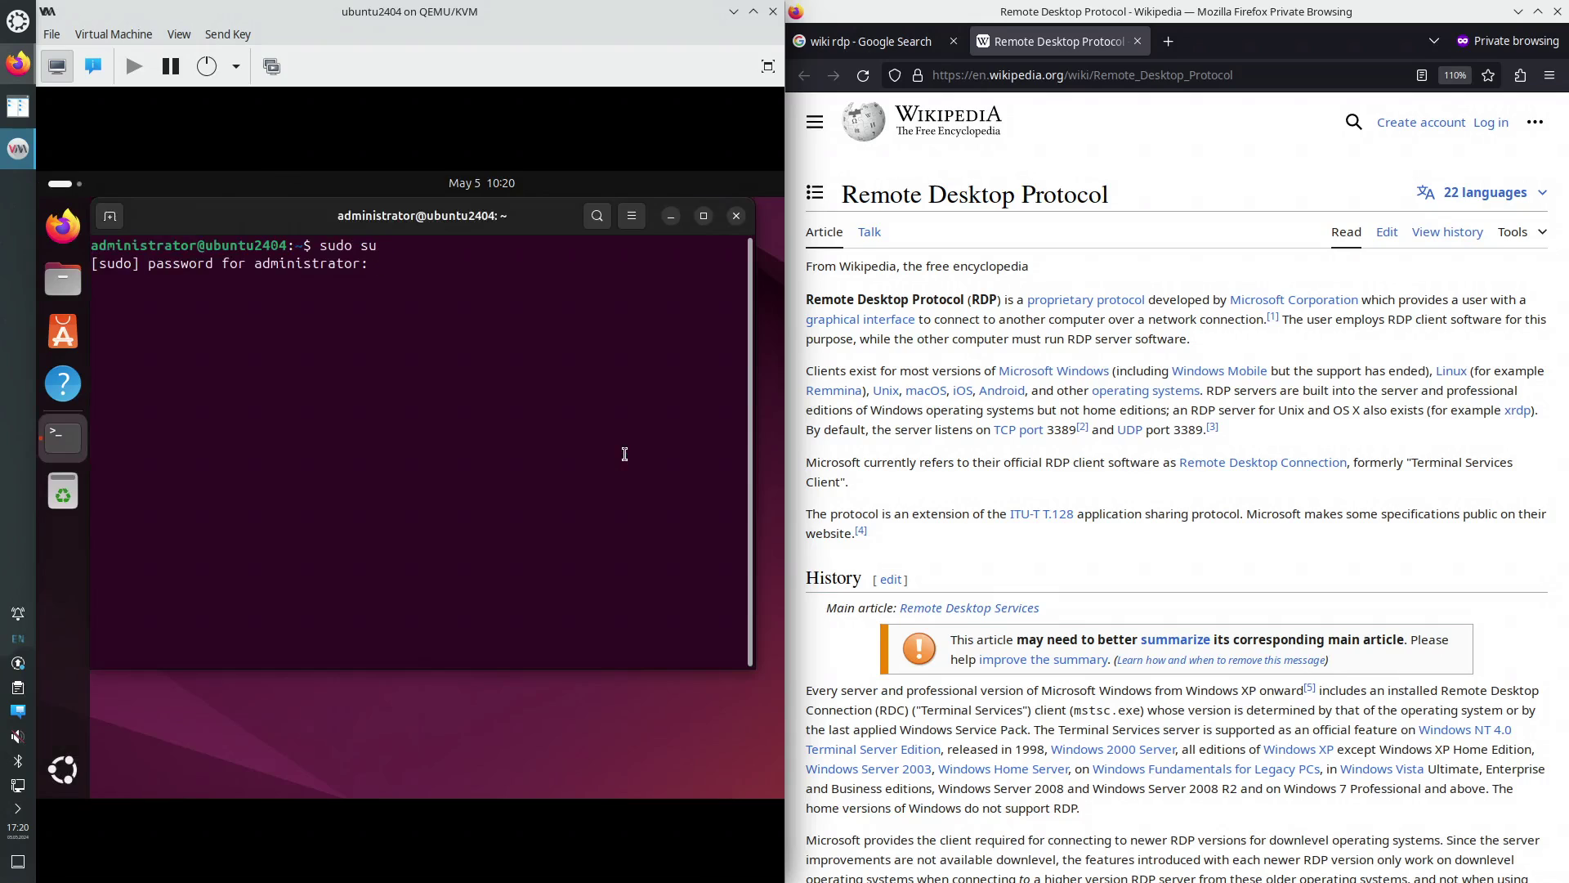
pyautogui.press('Return')
# Install openssh-server with apt, confirming the package installation.
pyautogui.write('apt install ')
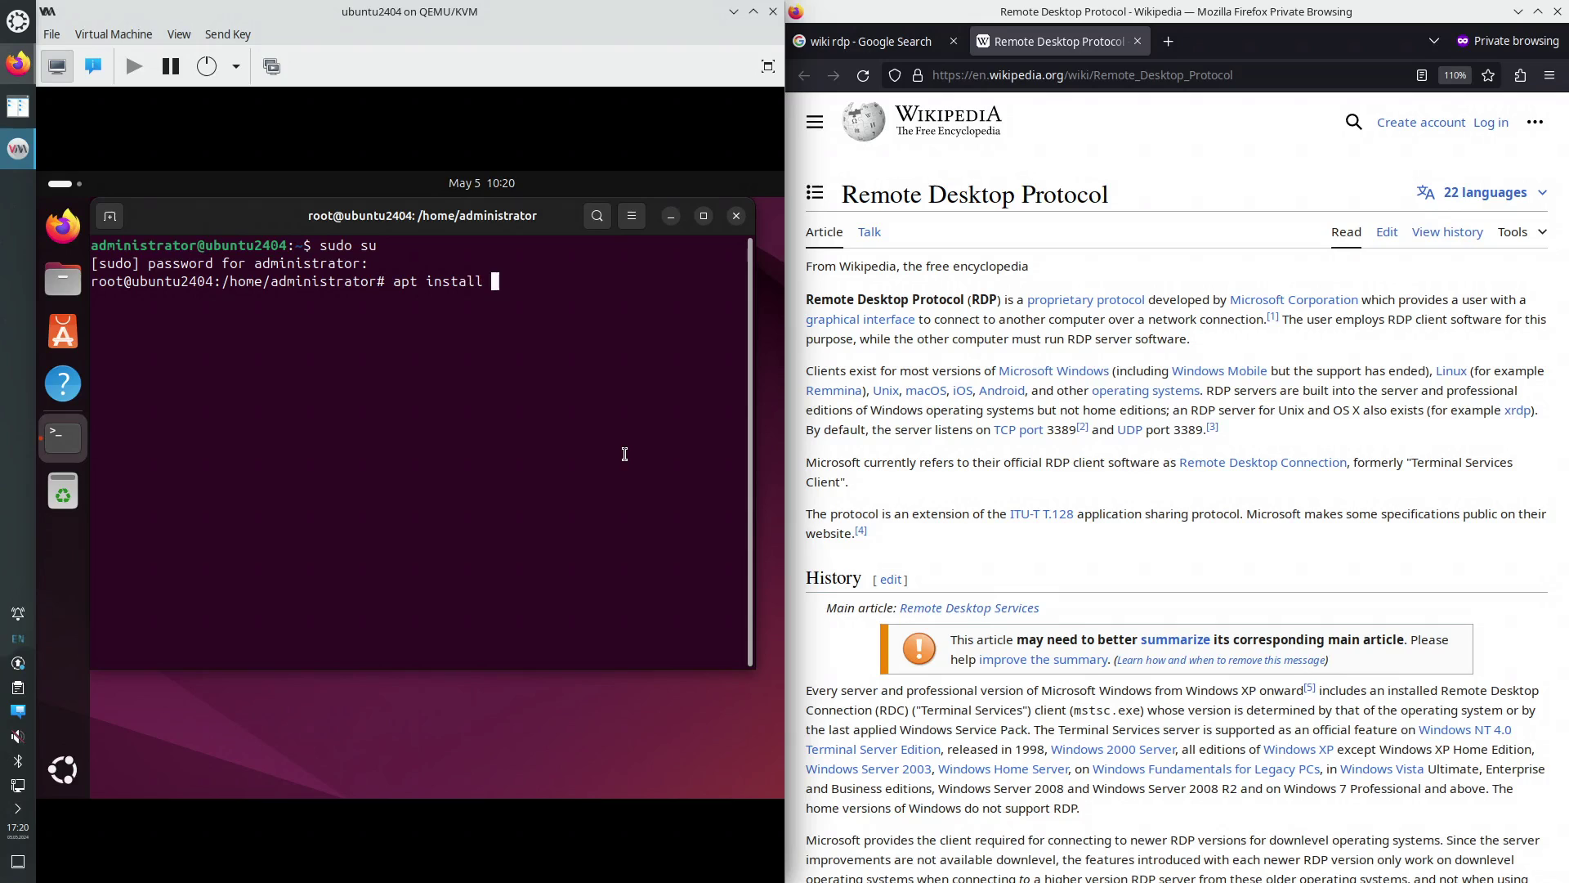
pyautogui.write('openssh-server')
pyautogui.press('Return')
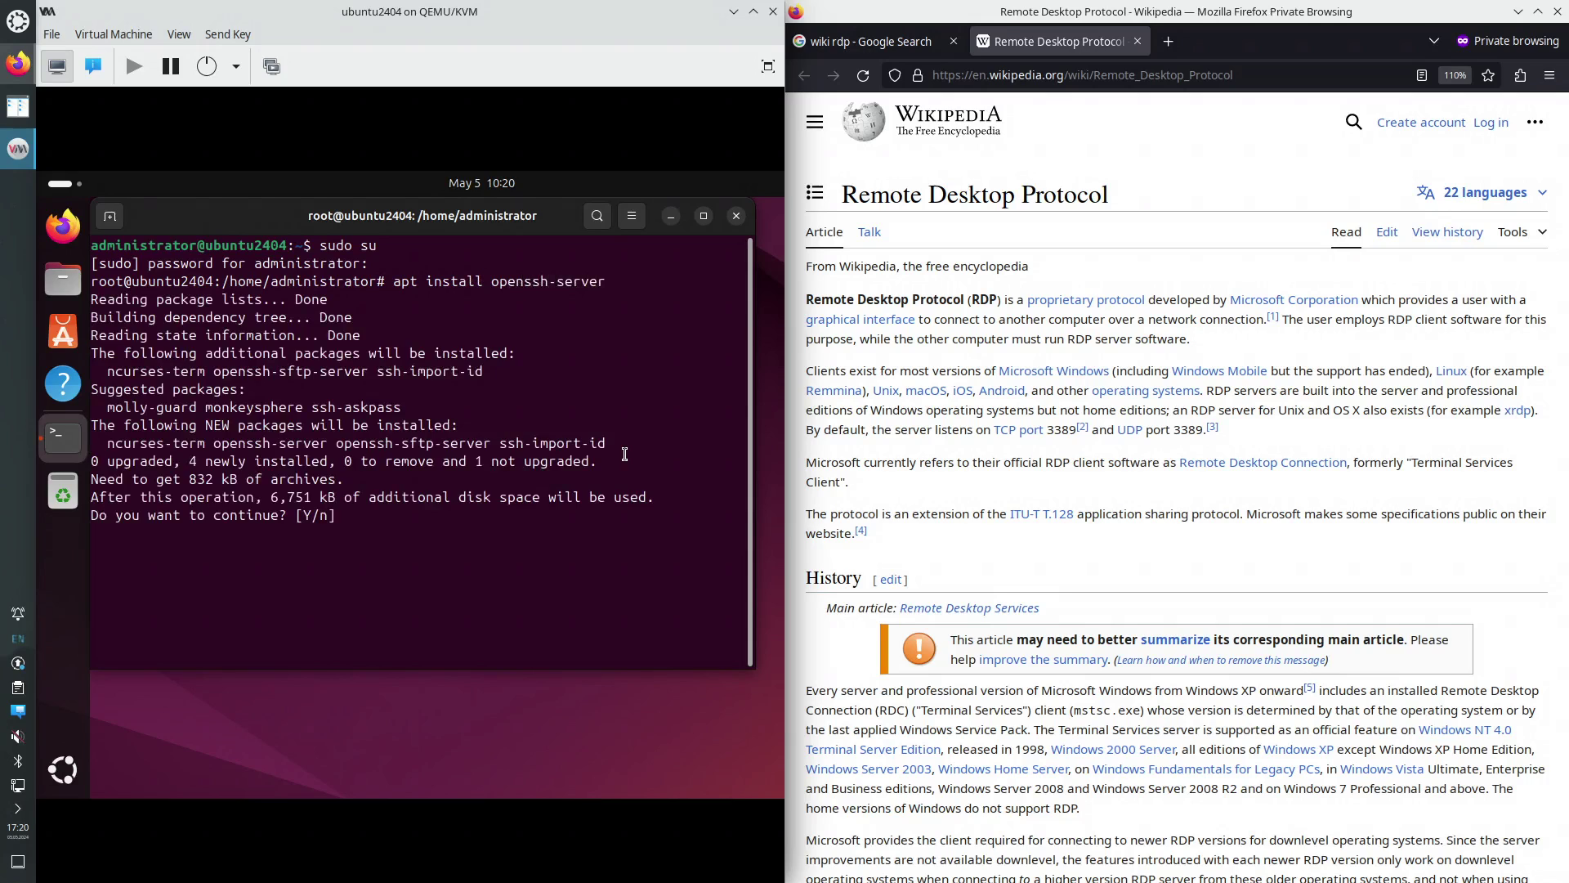
pyautogui.press('Return')
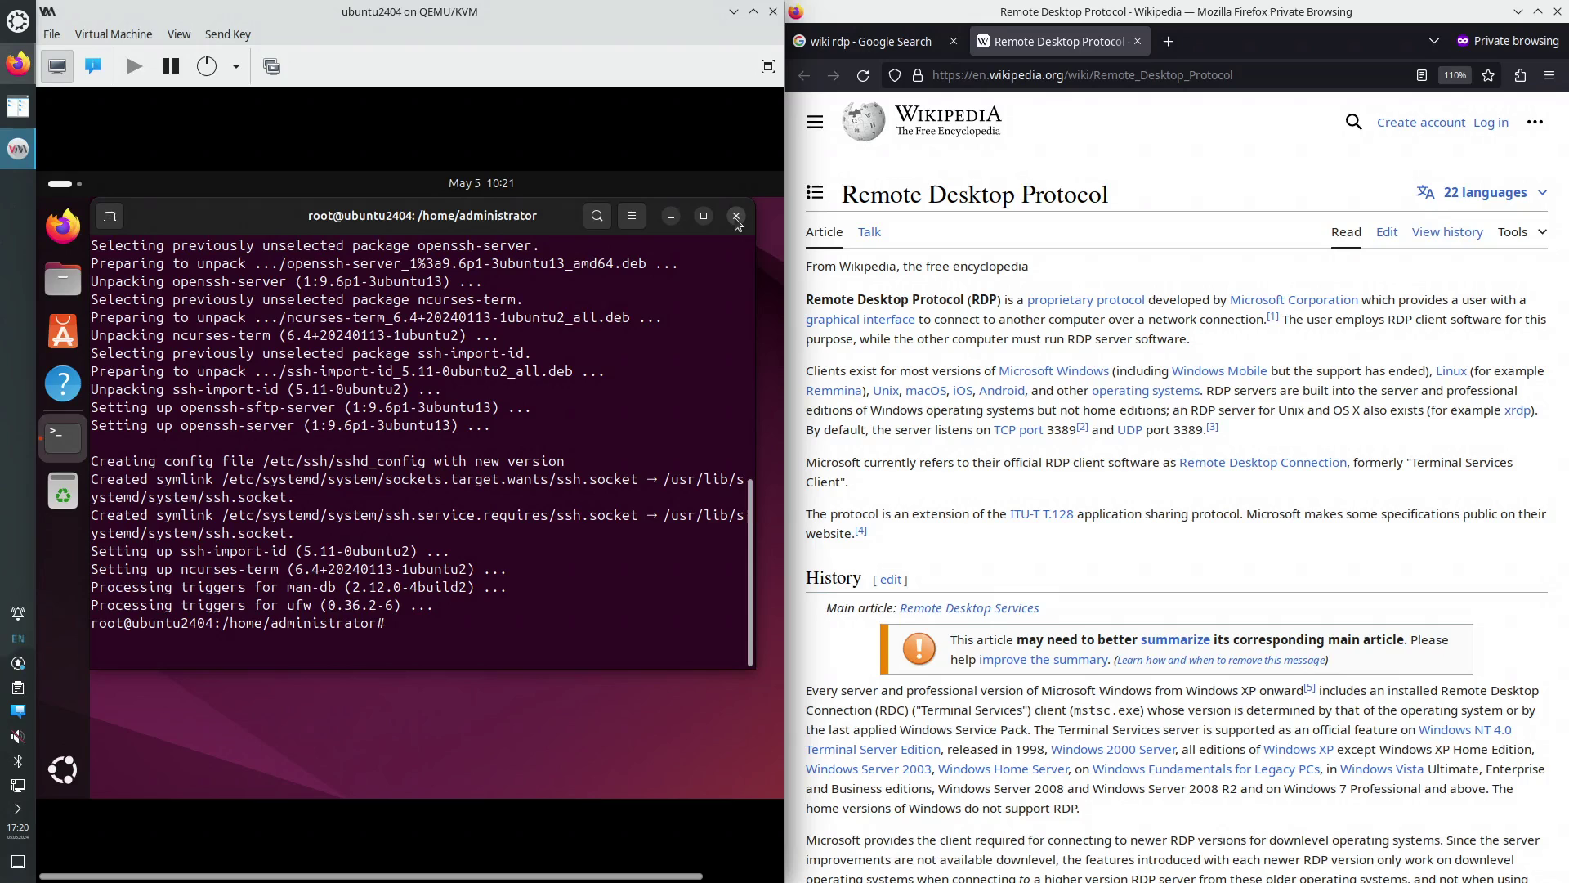
# Close the guest terminal and log out of the guest session via the Power menu.
pyautogui.click(736, 217)
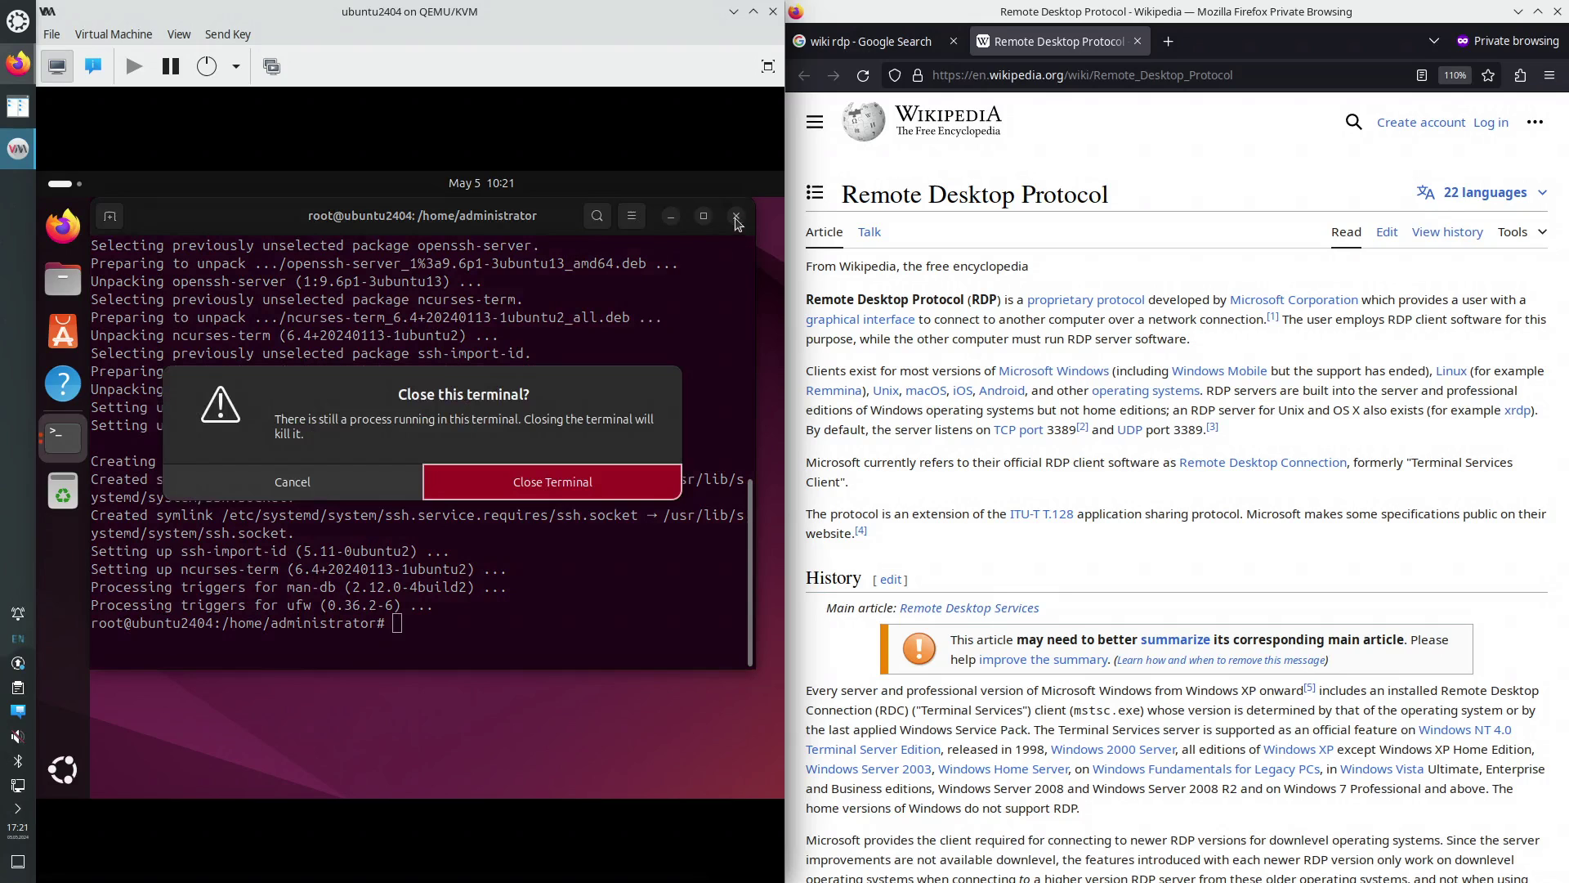
pyautogui.click(520, 487)
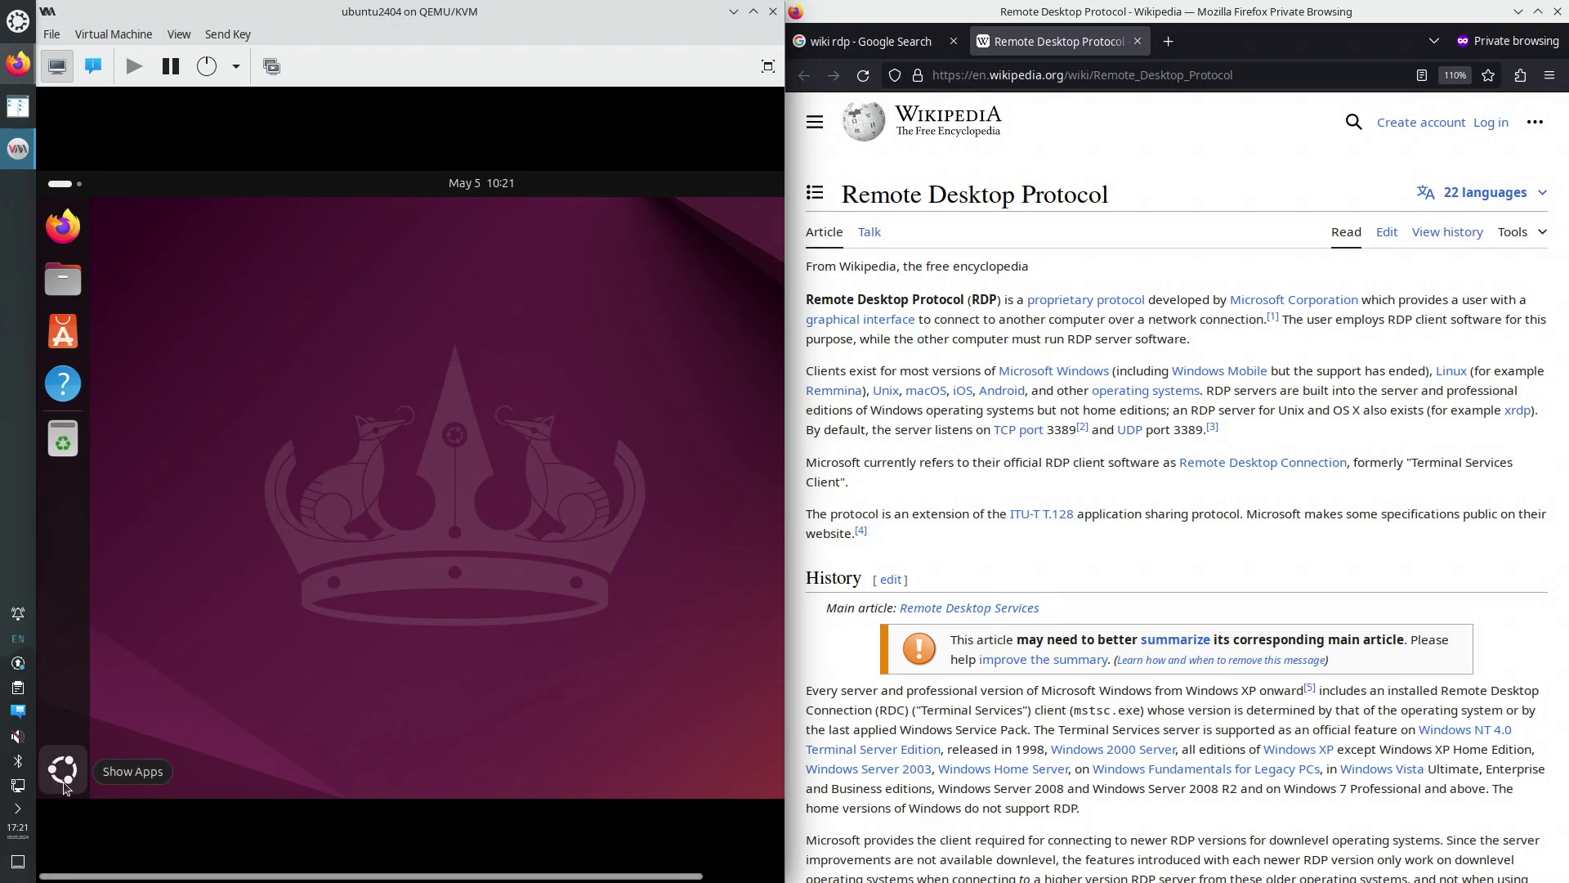
pyautogui.click(742, 869)
pyautogui.click(767, 185)
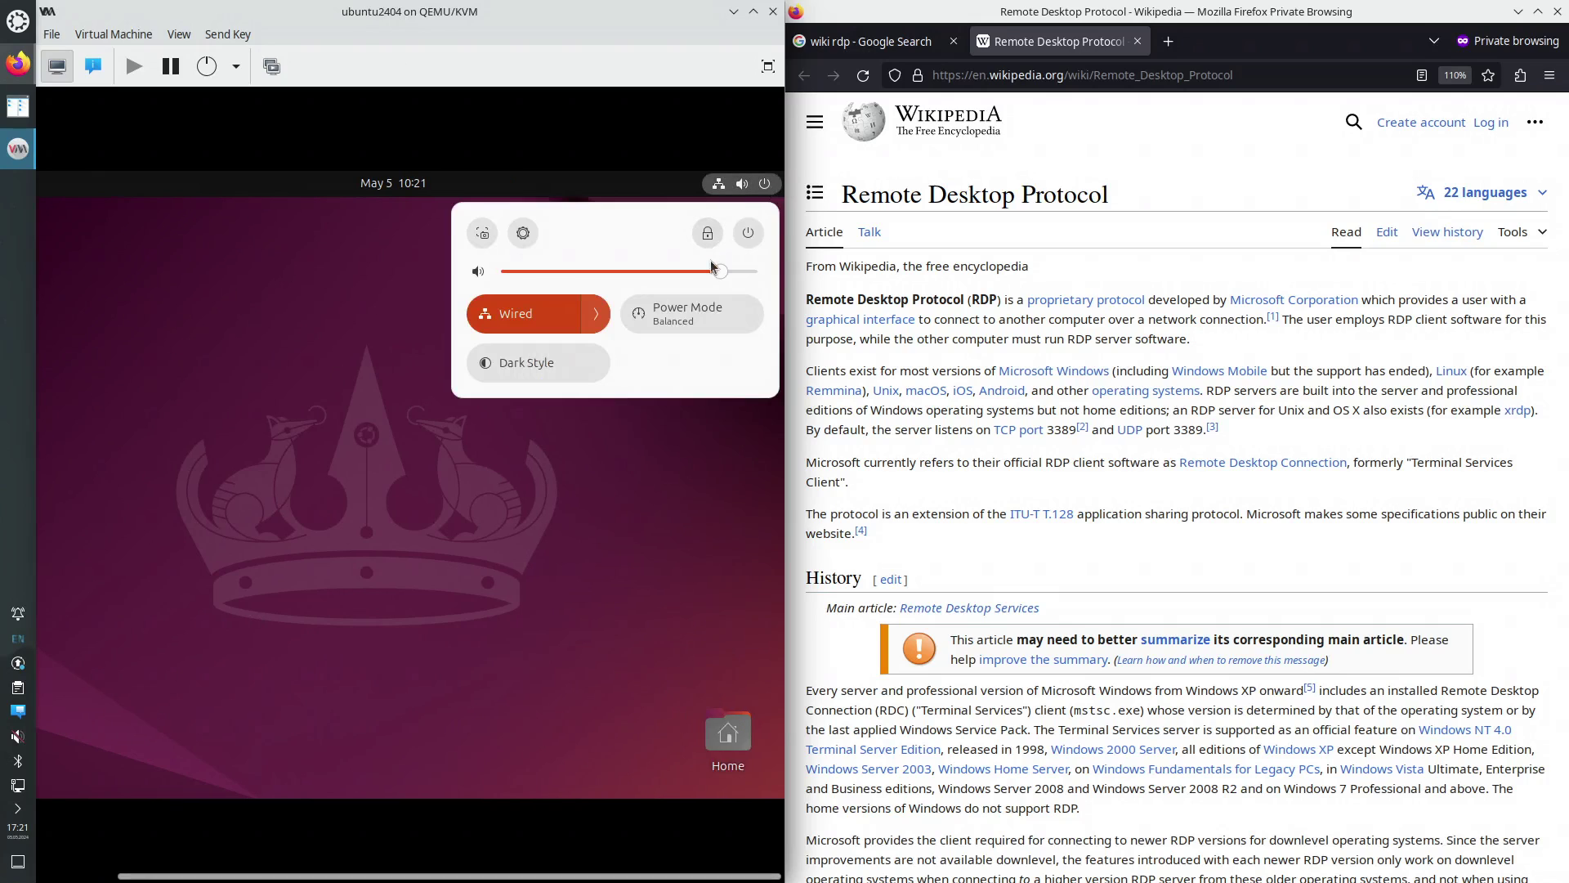
pyautogui.click(746, 240)
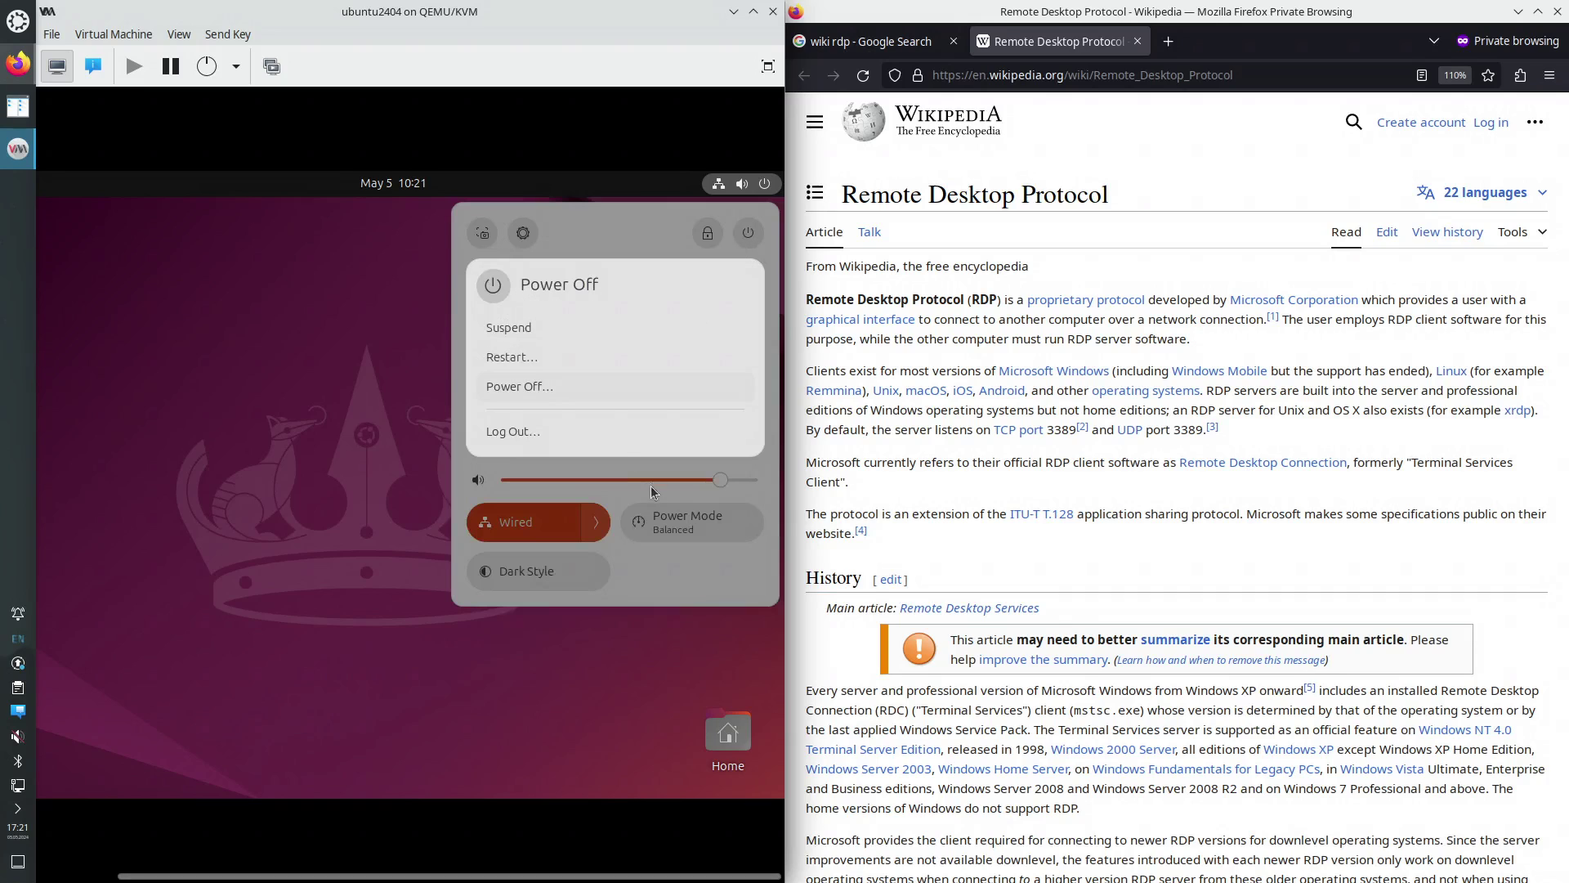
pyautogui.click(523, 433)
pyautogui.click(451, 545)
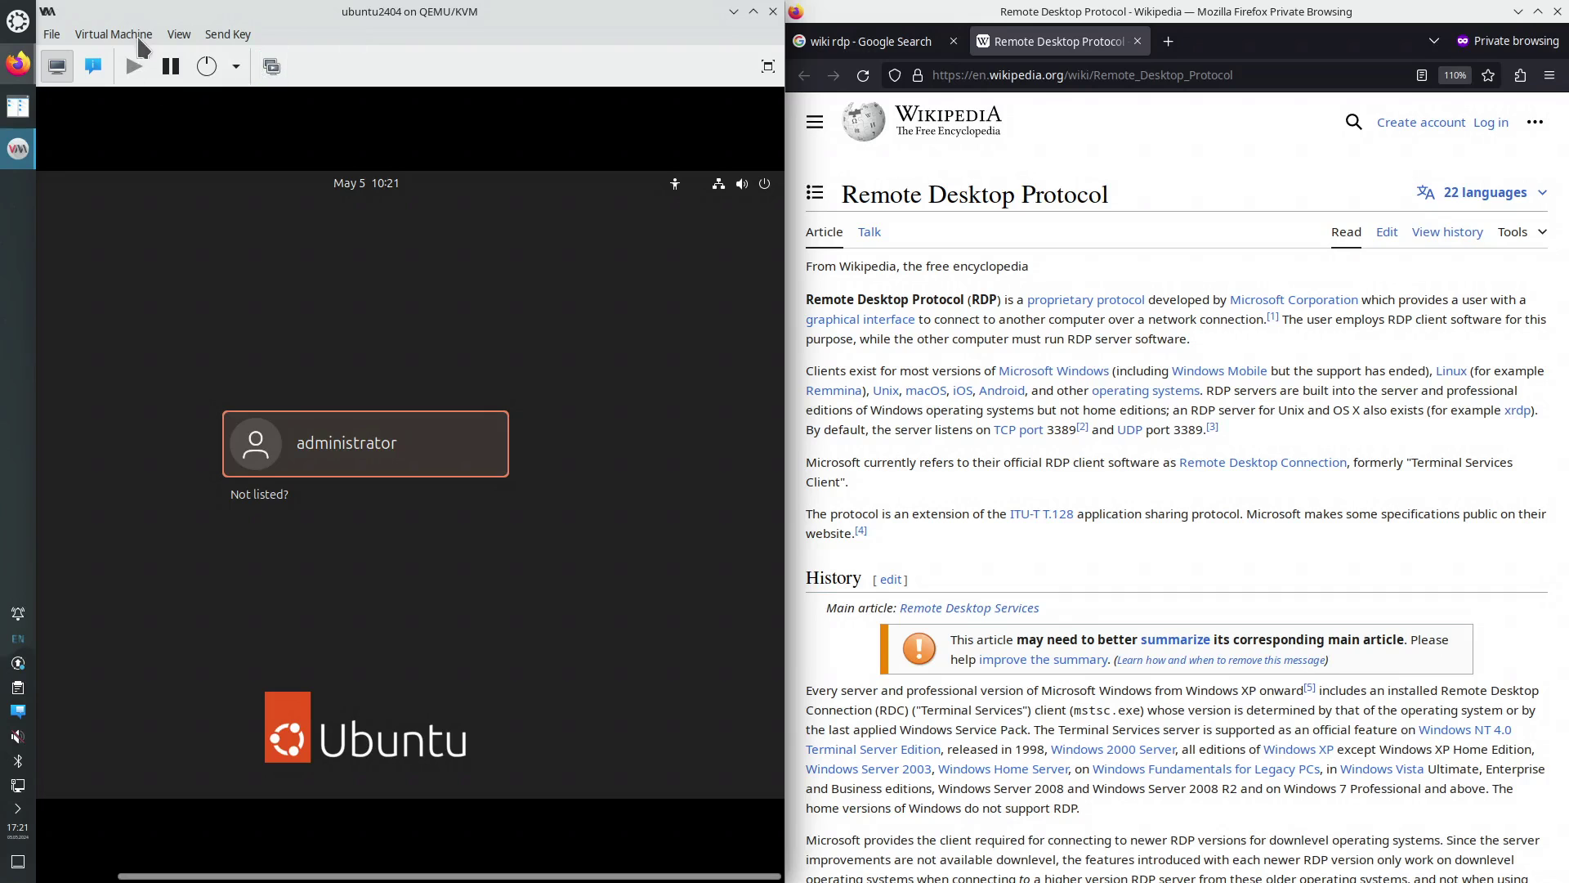
# Copy the VM's IP address 192.168.122.13 from the NIC details, then launch Konsole on the host.
pyautogui.click(93, 67)
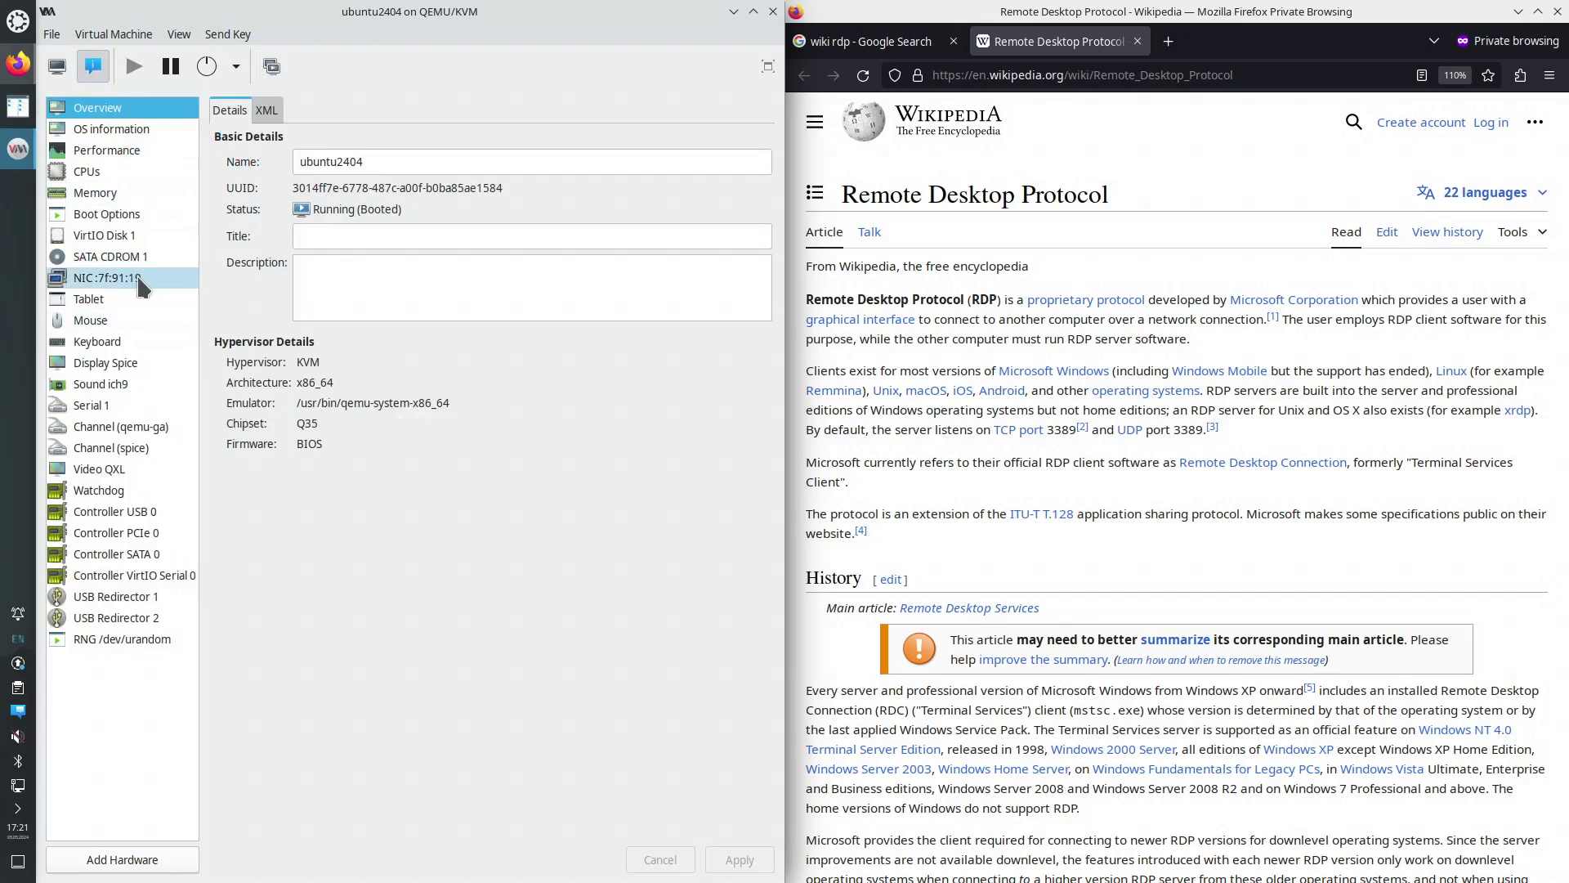
pyautogui.click(139, 281)
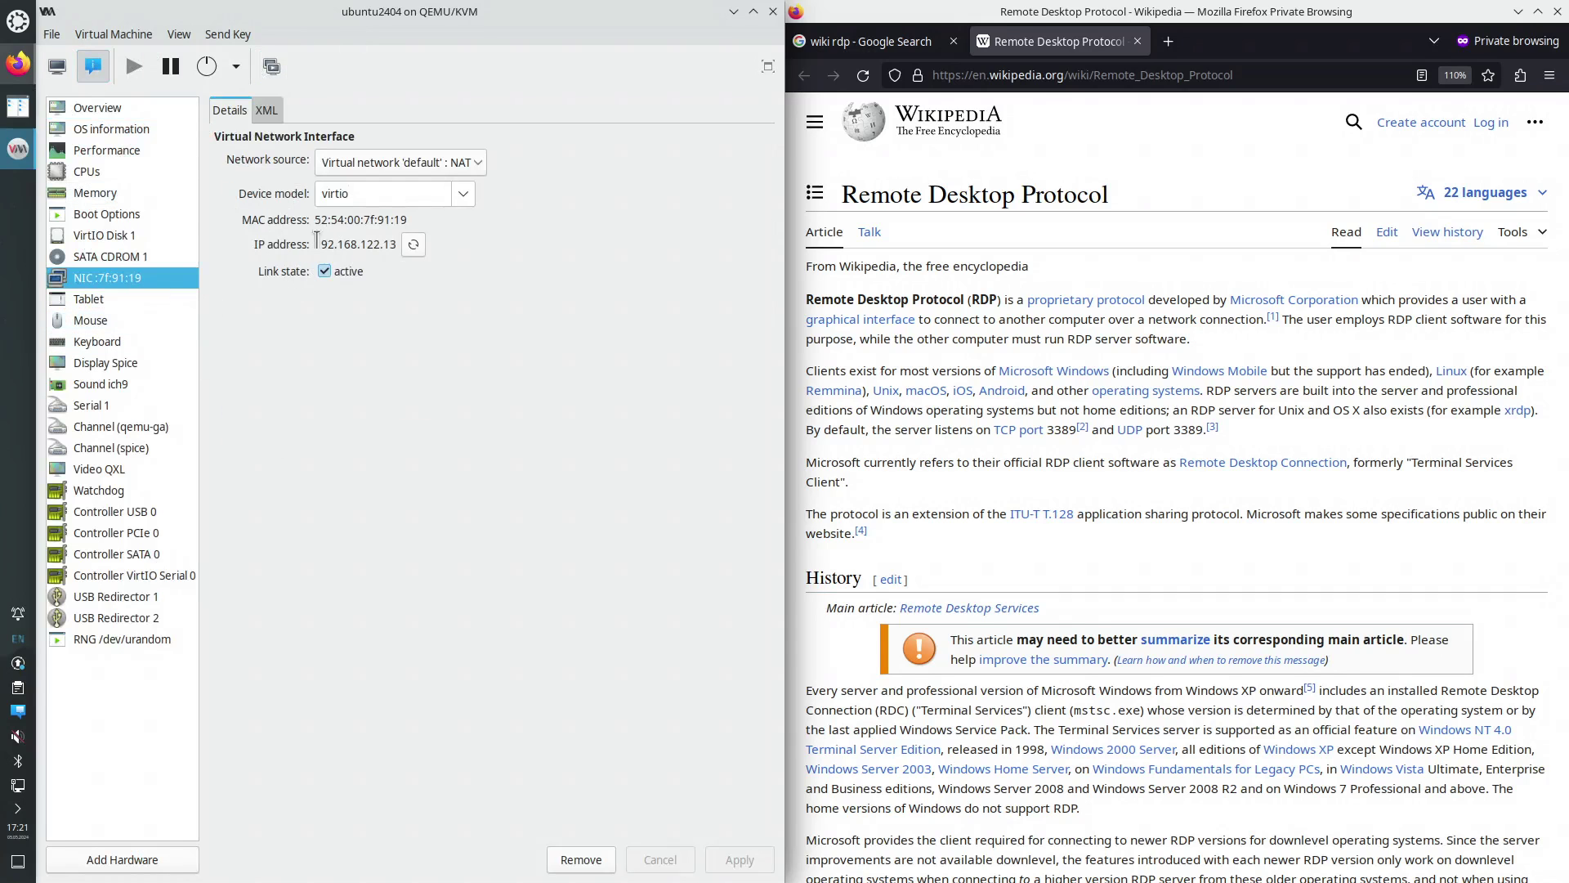
pyautogui.moveTo(317, 244); pyautogui.dragTo(393, 244)
pyautogui.rightClick(376, 242)
pyautogui.click(415, 269)
pyautogui.click(18, 21)
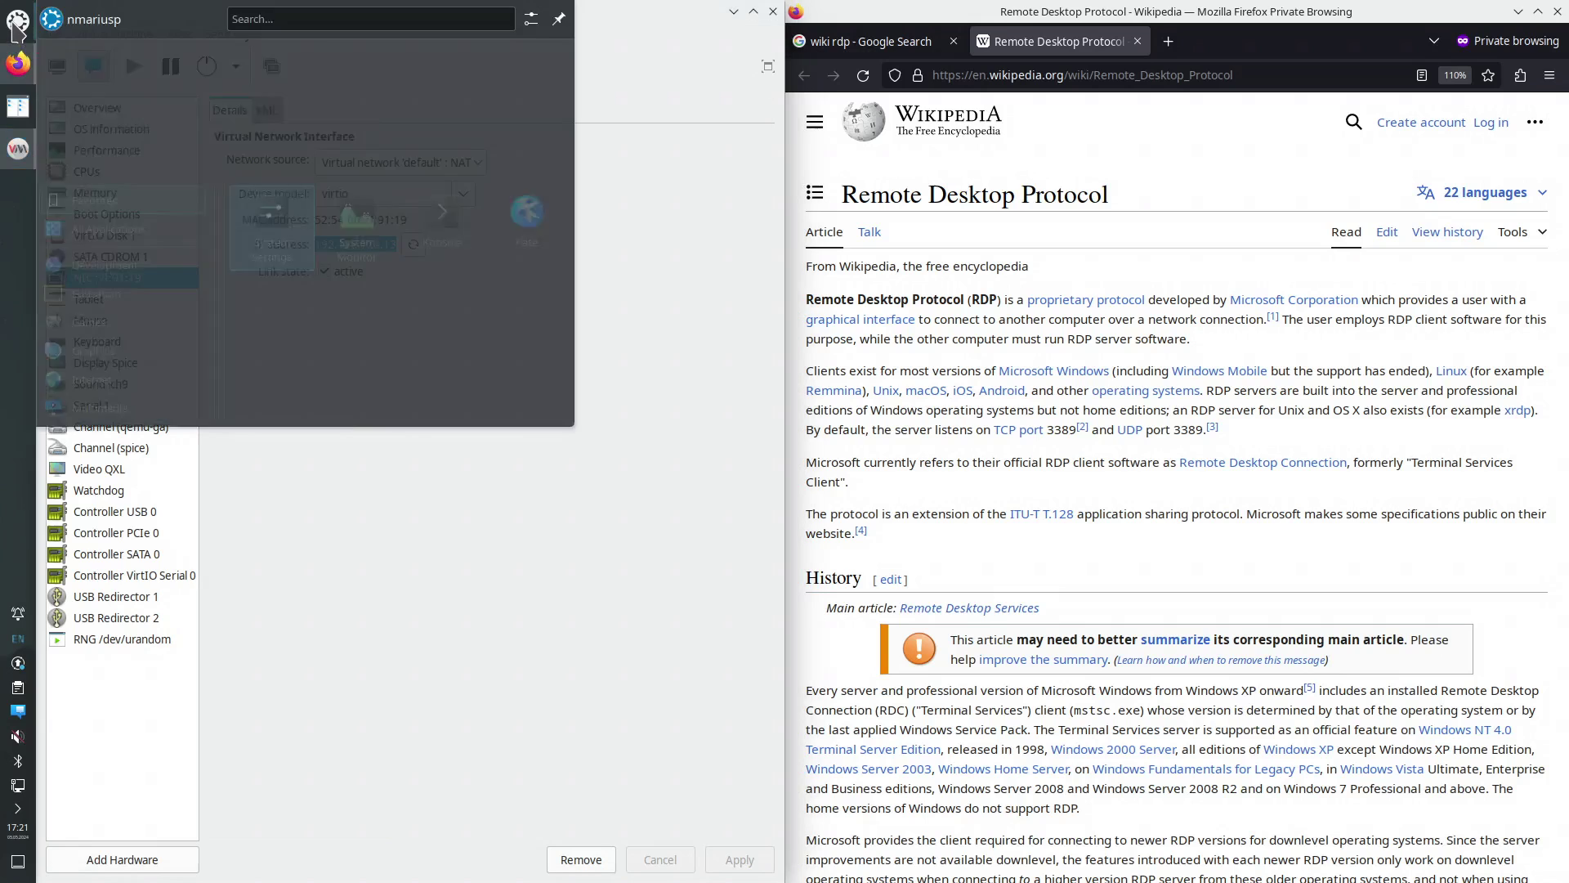
pyautogui.click(400, 90)
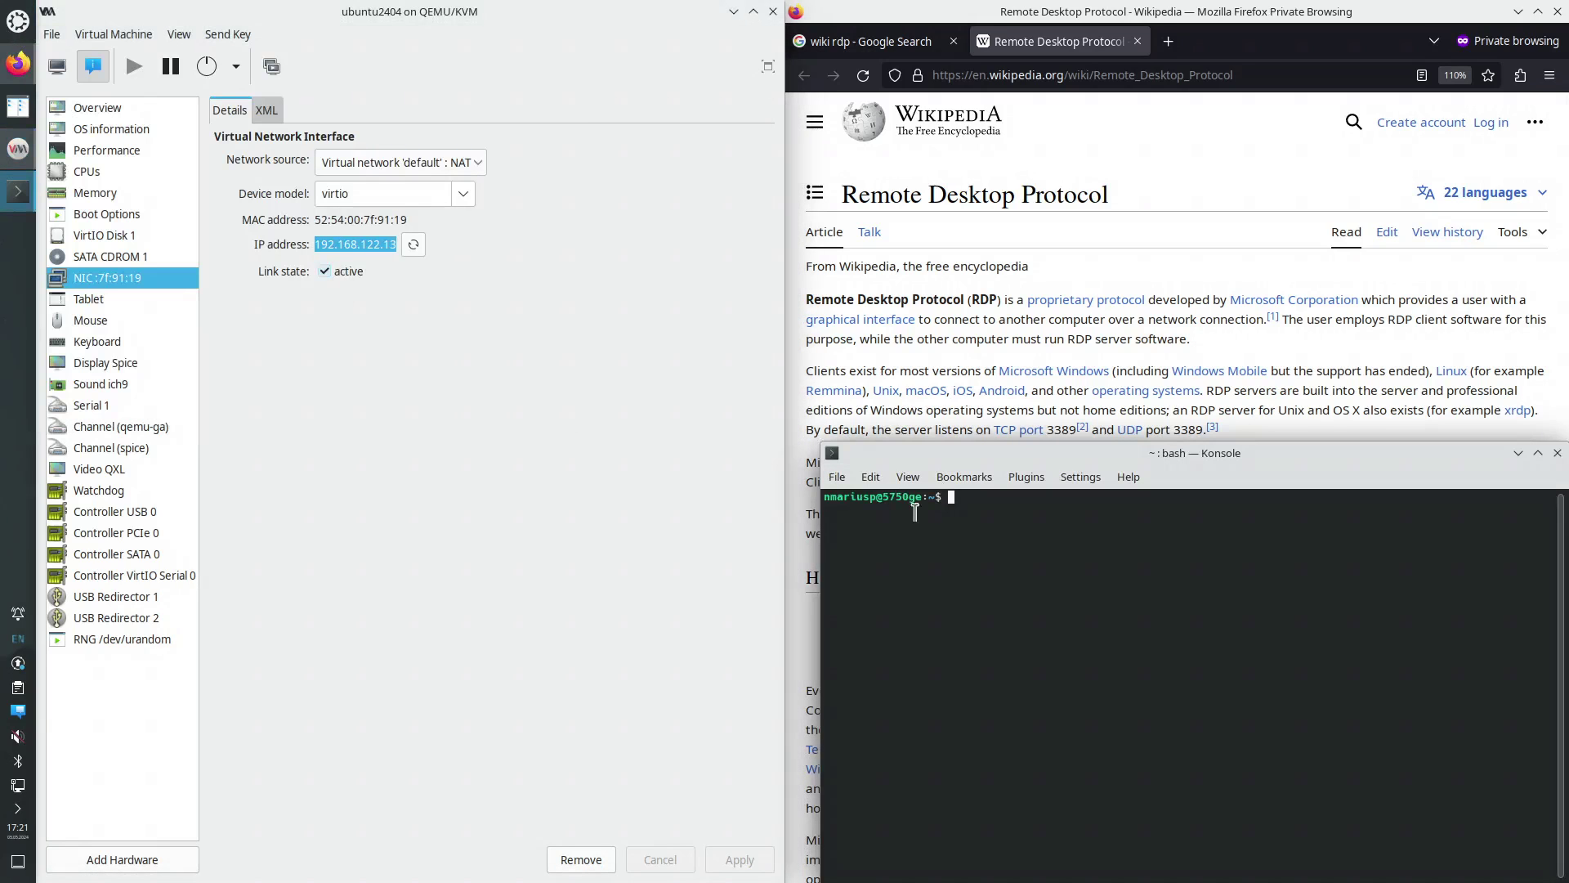
pyautogui.moveTo(1144, 453); pyautogui.dragTo(13, 306)
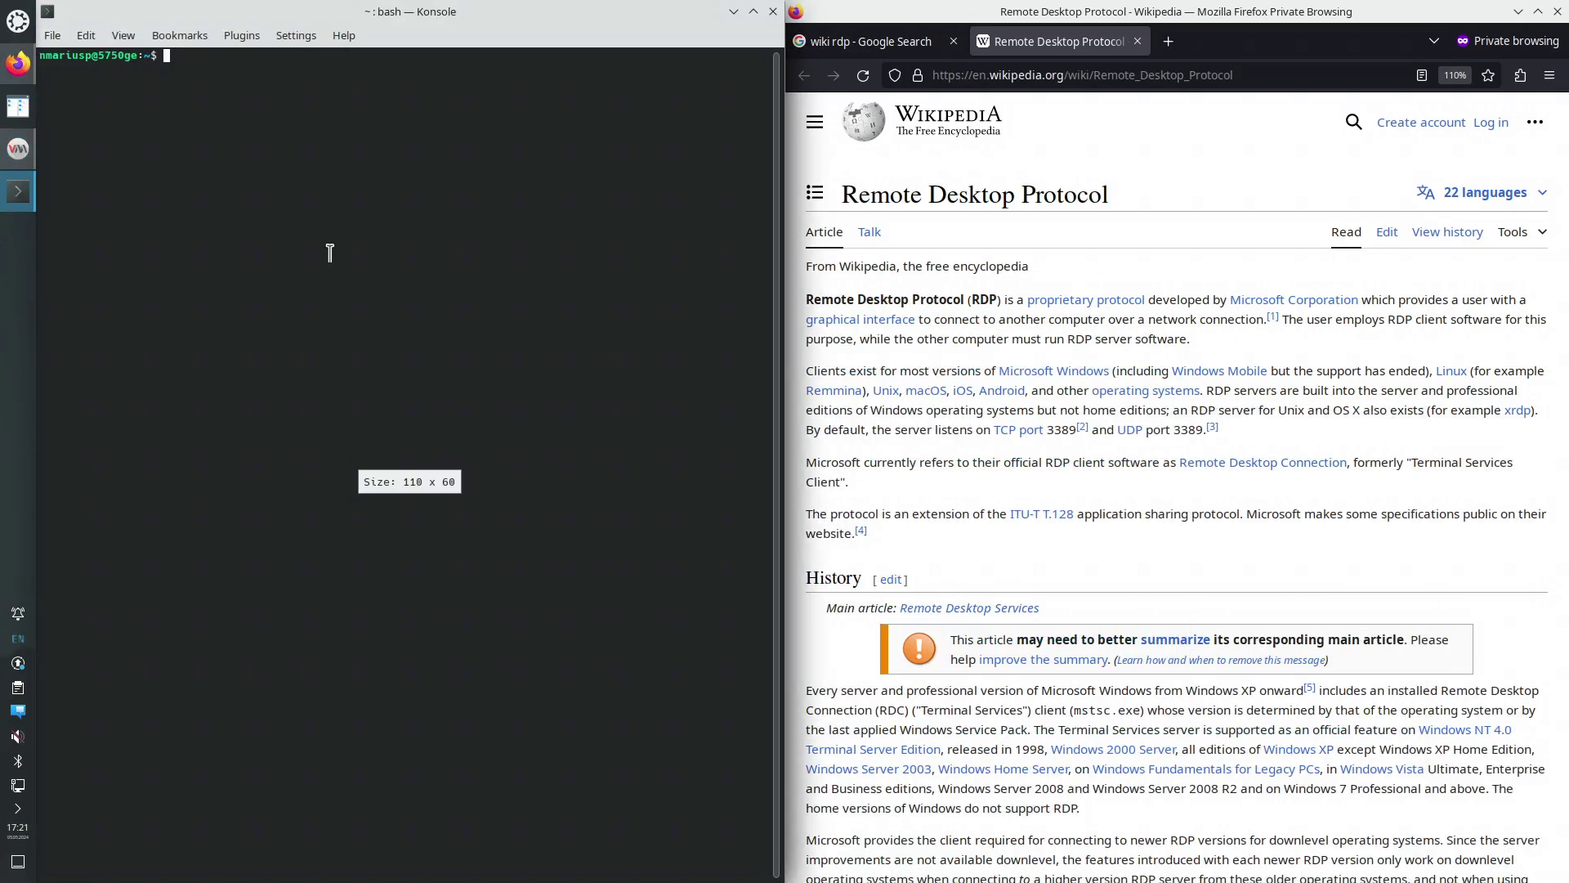
pyautogui.hotkey('ctrl', '+')
pyautogui.write('ssh ')
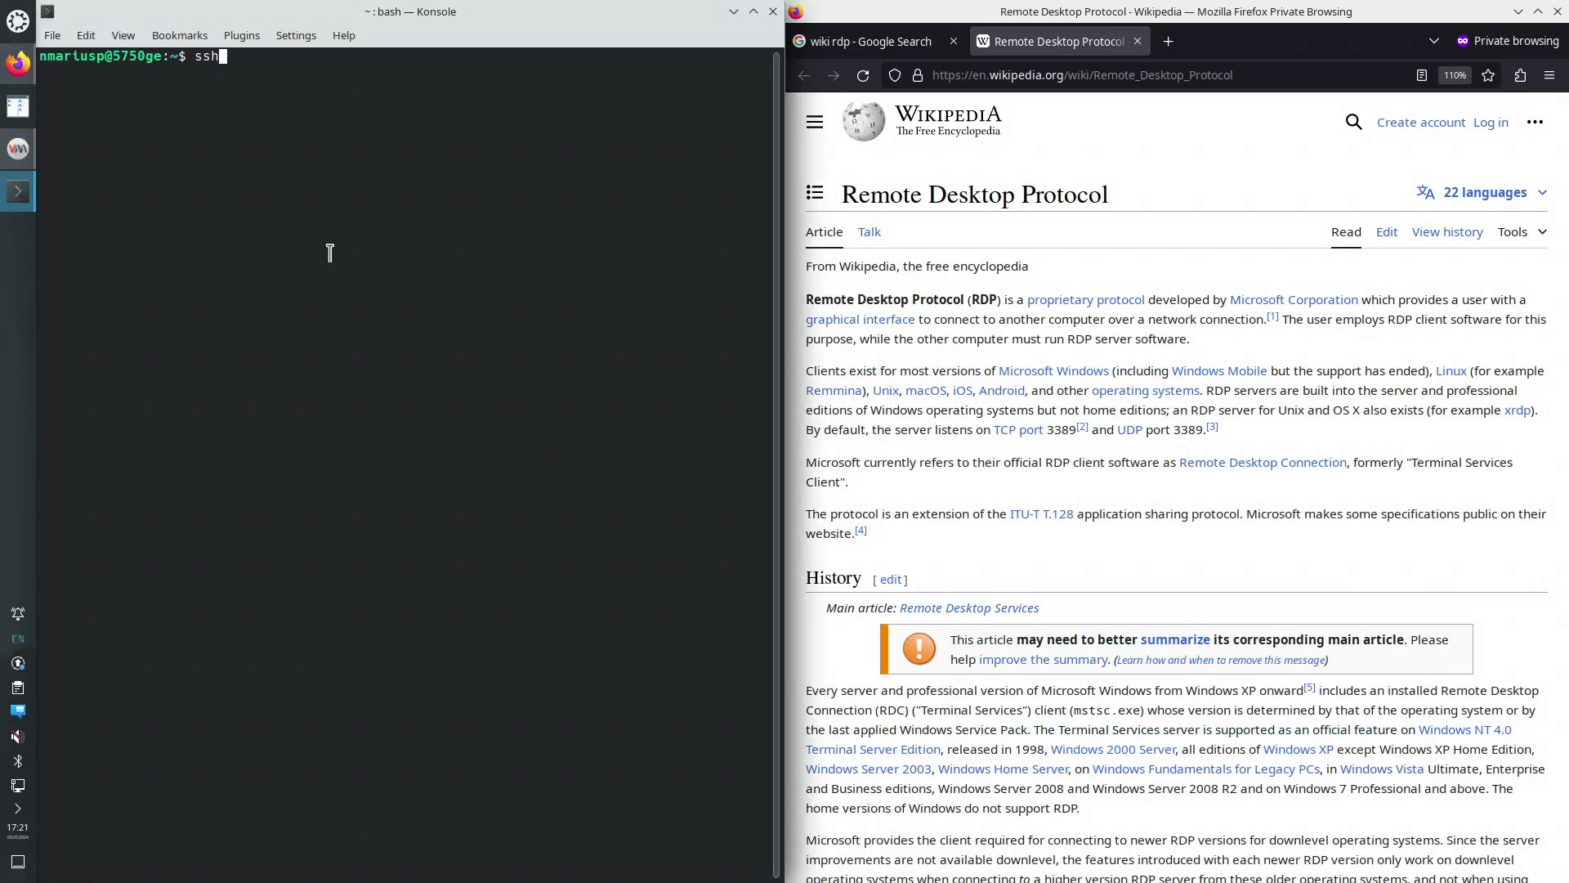
pyautogui.write('administrator@')
pyautogui.hotkey('ctrl', 'shift', 'v')
pyautogui.press('Return')
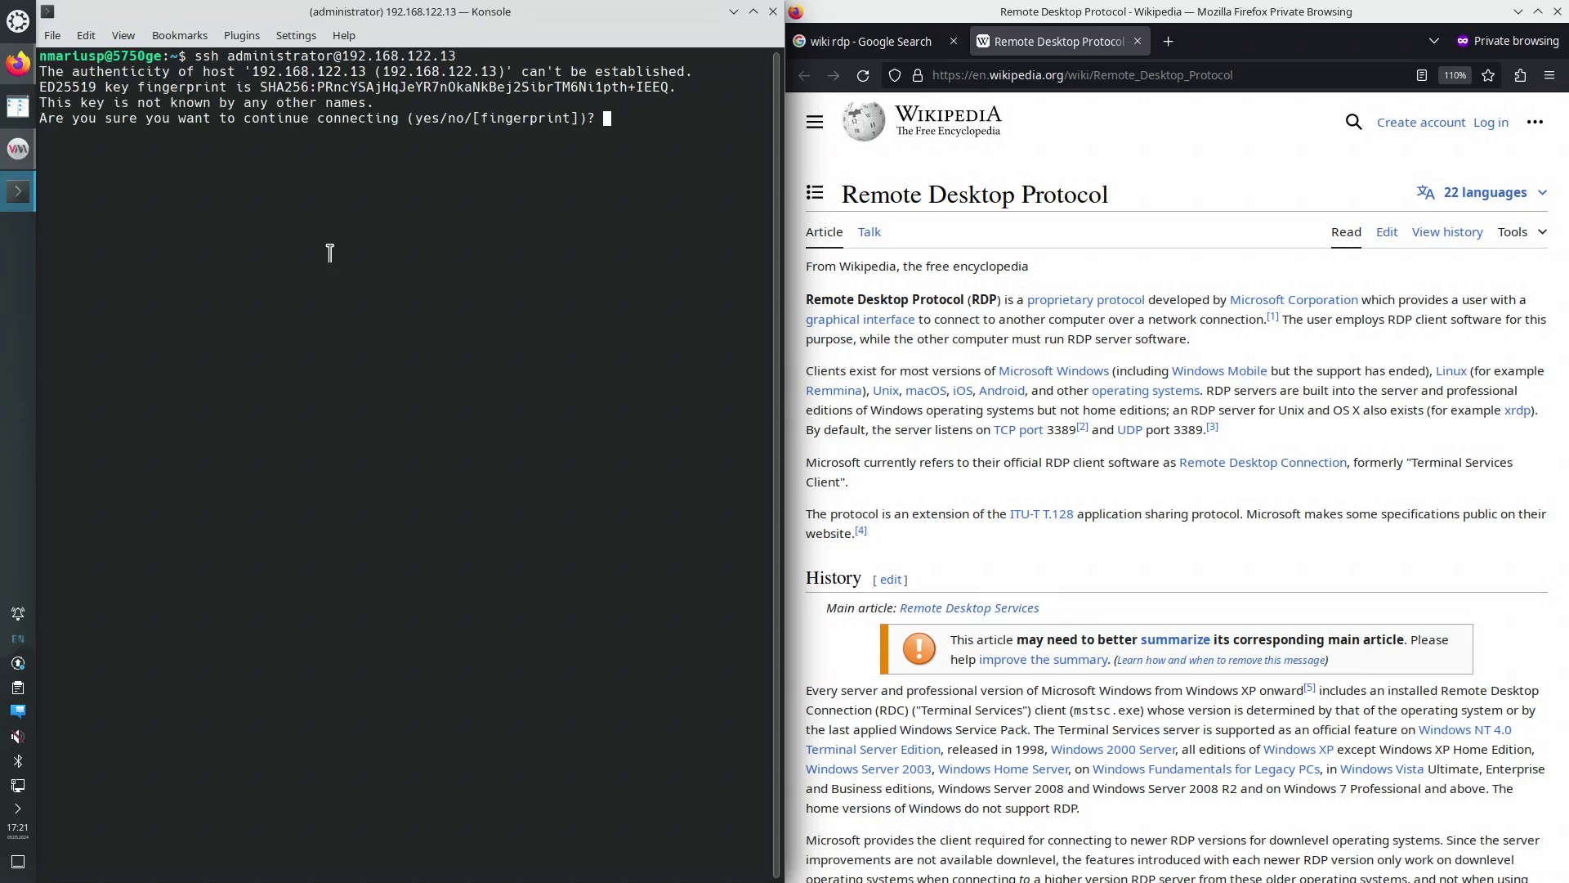
pyautogui.write('yes')
pyautogui.press('Return')
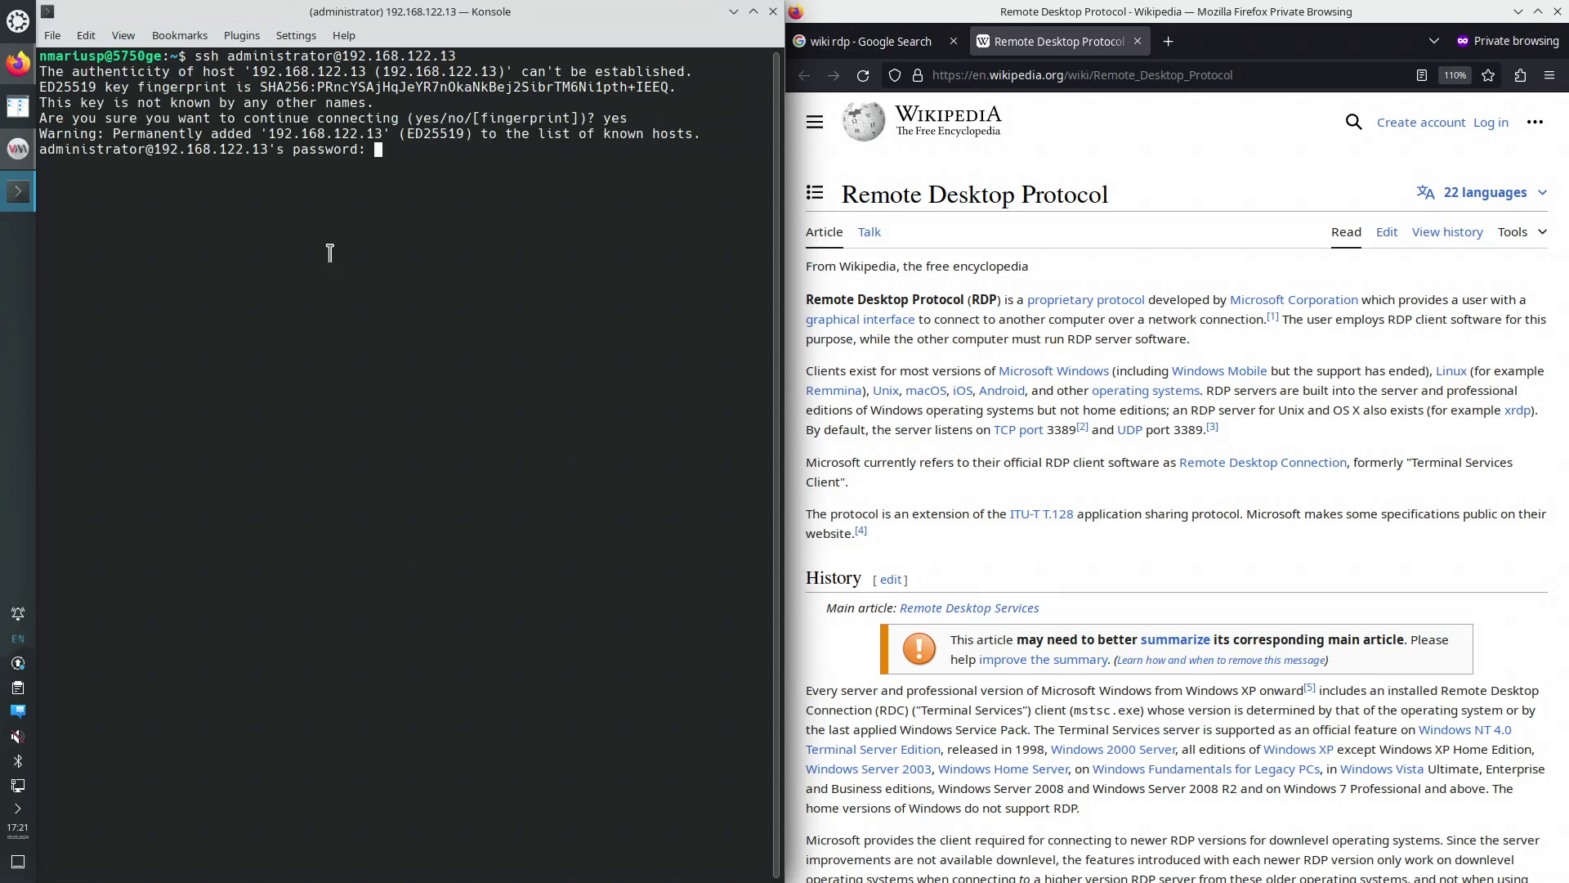
pyautogui.press('Return')
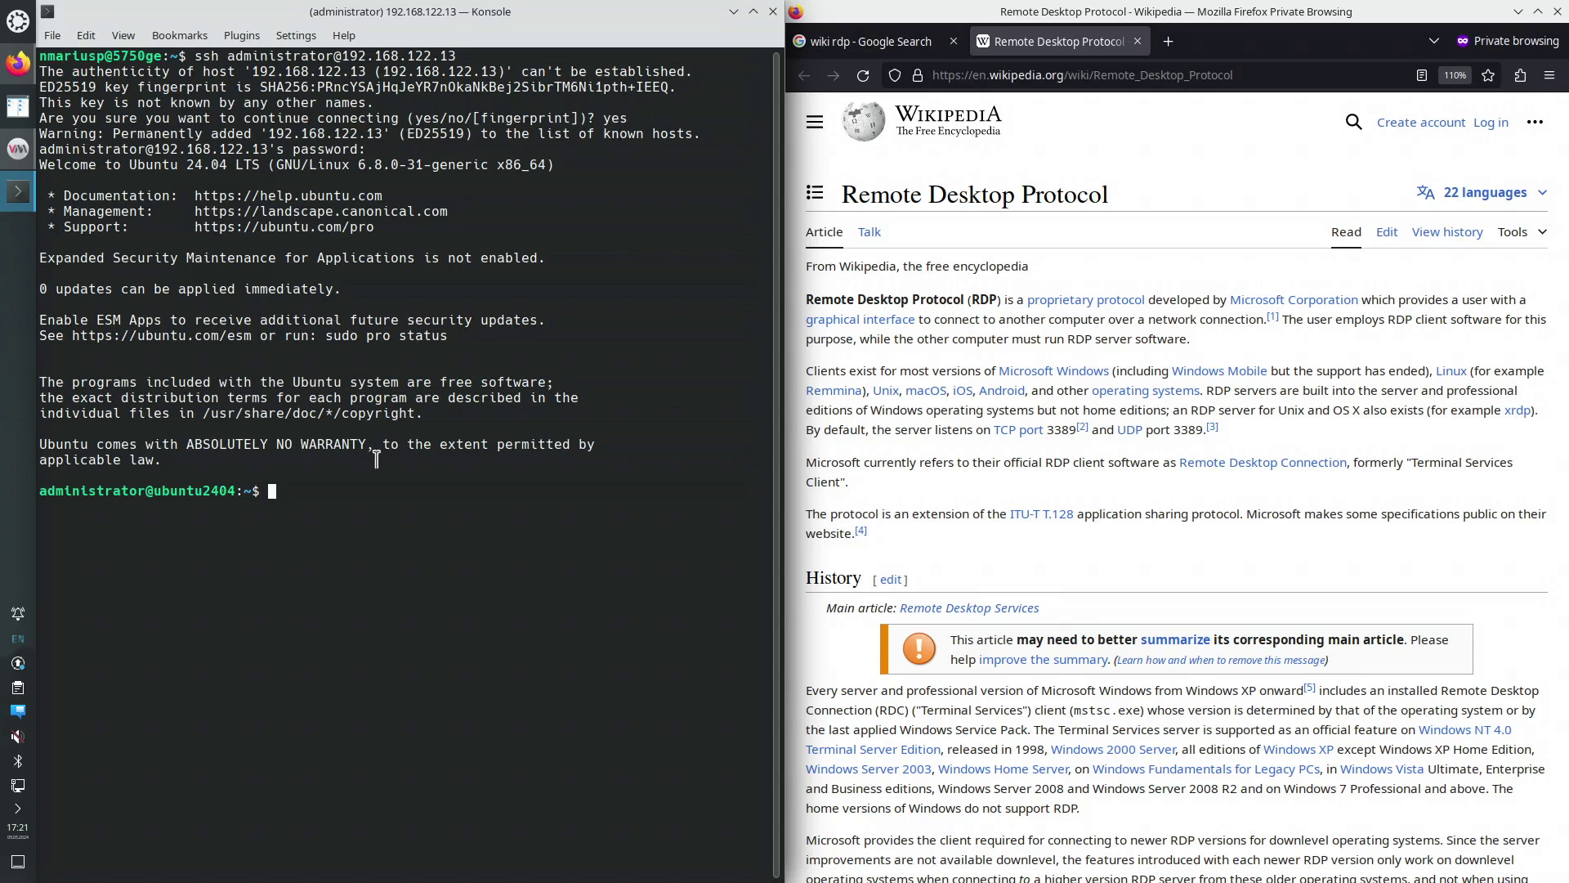
# Load the wiki in a new Firefox tab, open its xrdp install guide in another tab, and scroll down.
pyautogui.click(1167, 508)
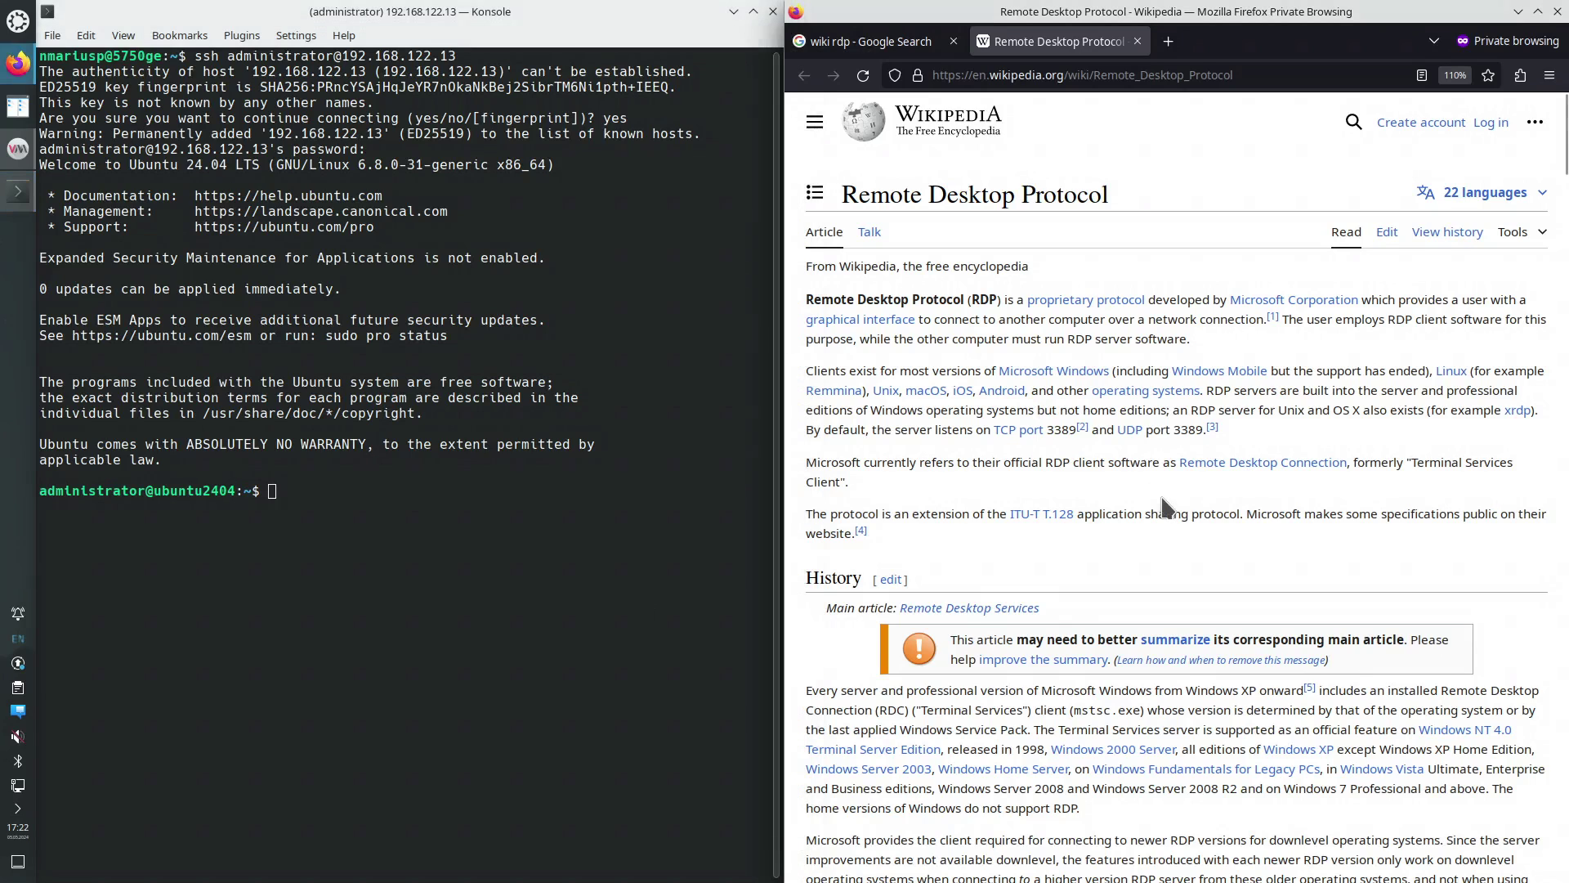
pyautogui.hotkey('ctrl', 't')
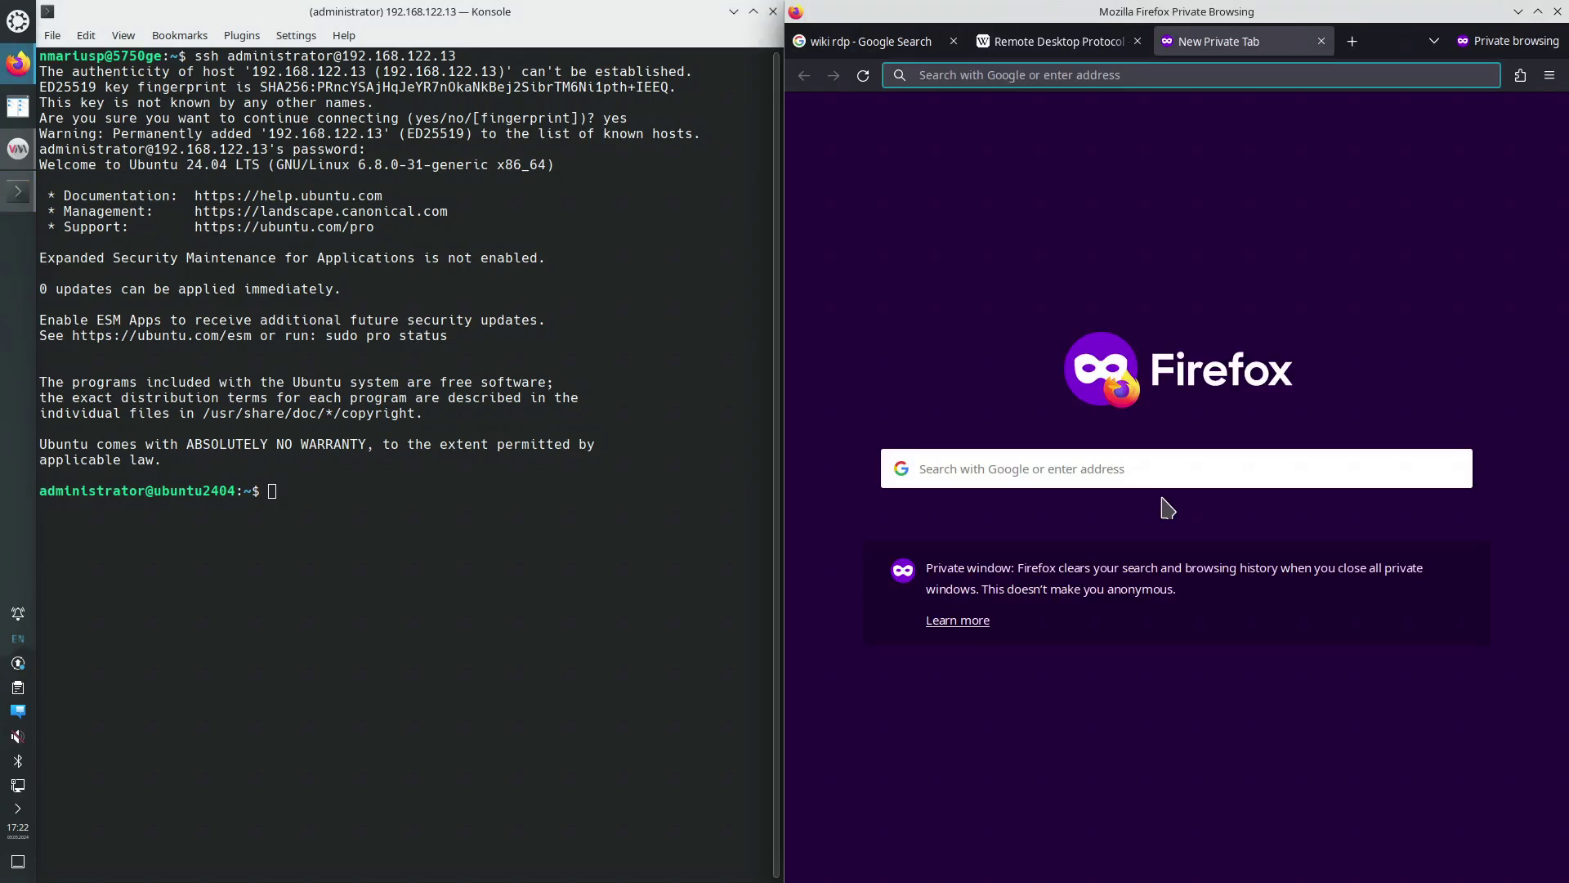
pyautogui.write('nmariusp.github.io/')
pyautogui.press('Return')
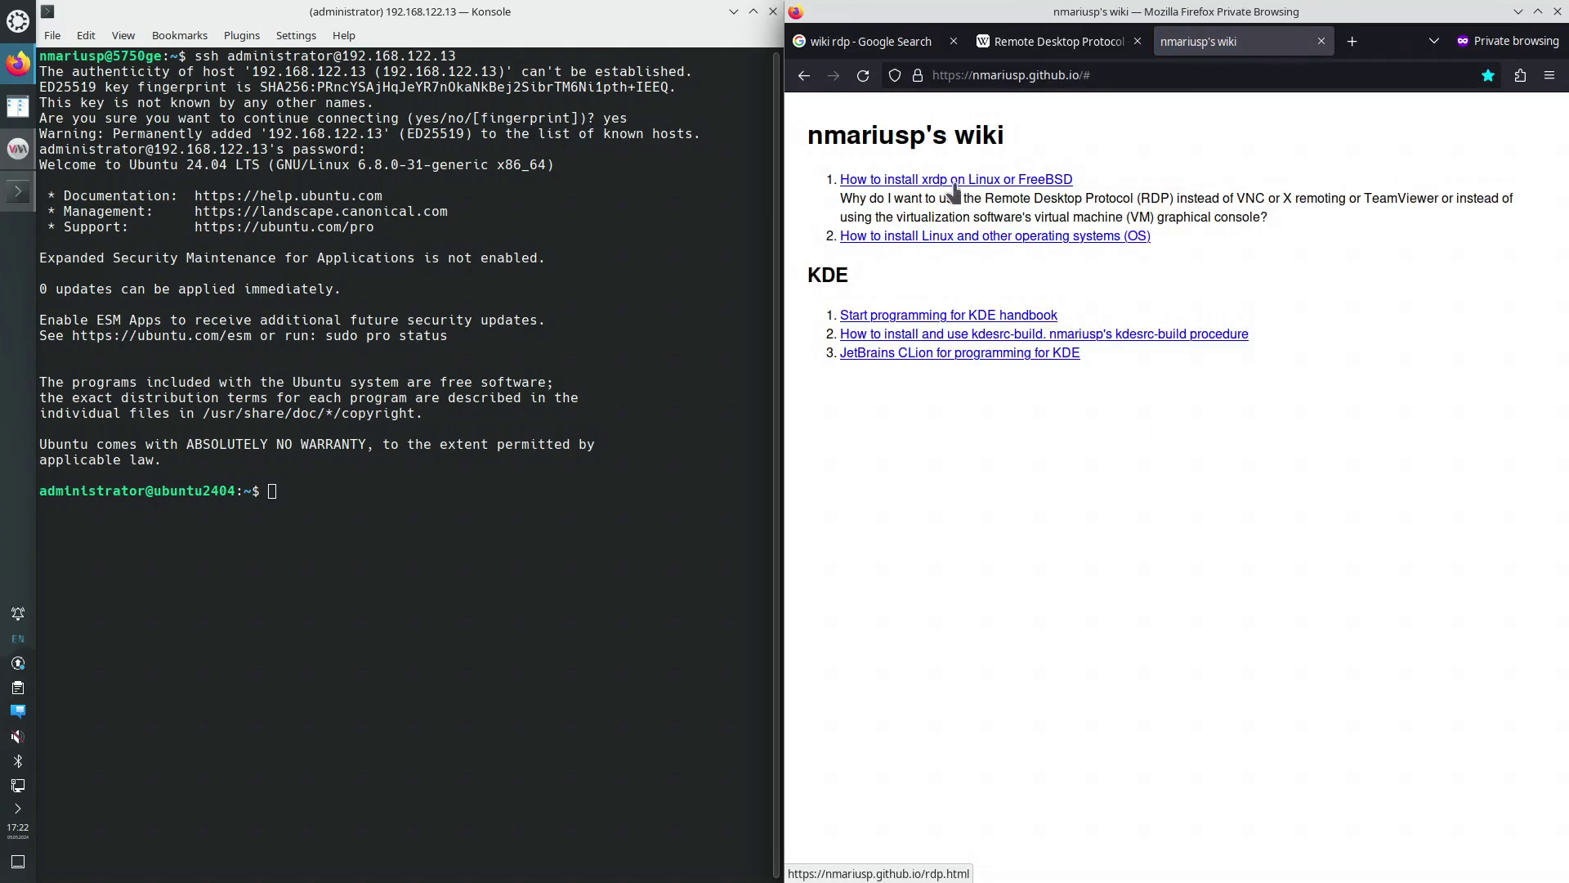
pyautogui.rightClick(950, 176)
pyautogui.click(981, 188)
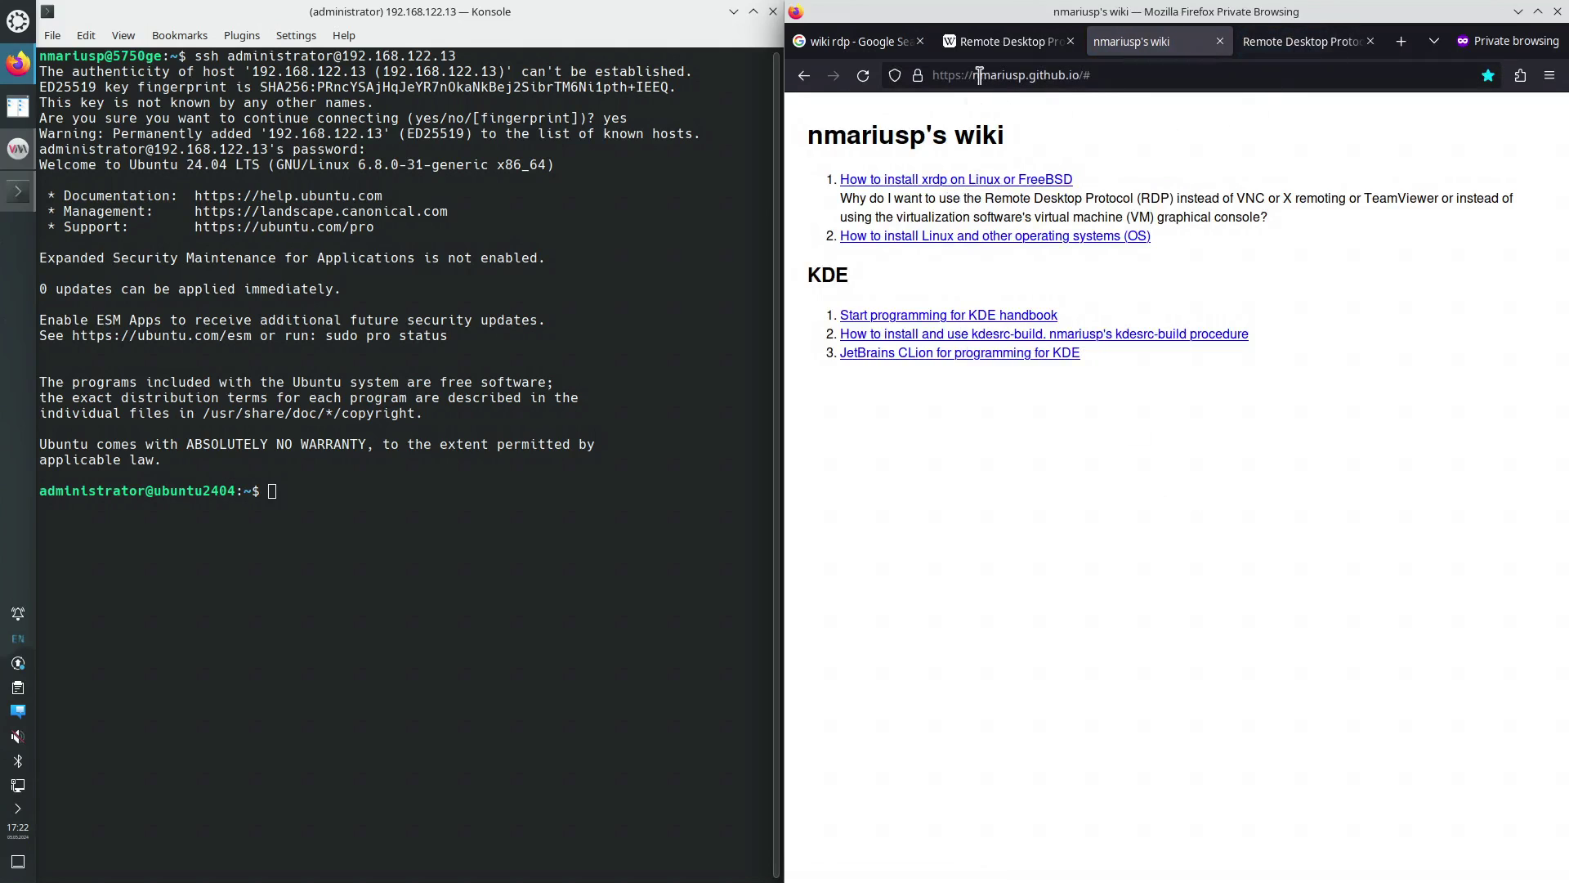
pyautogui.click(1290, 45)
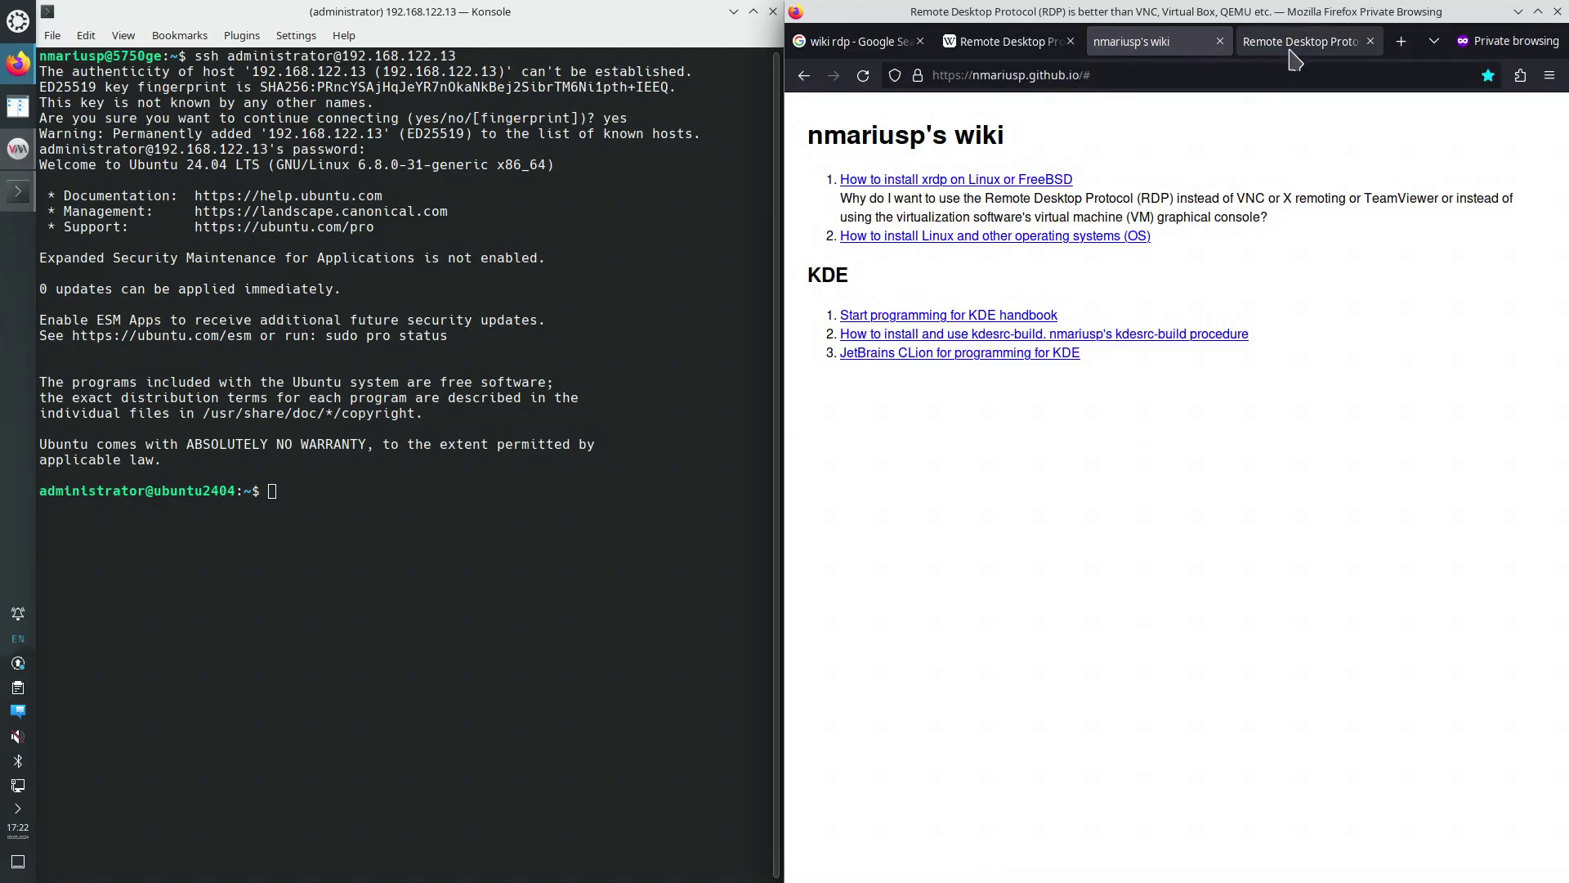
pyautogui.scroll(-5, 1052, 597)
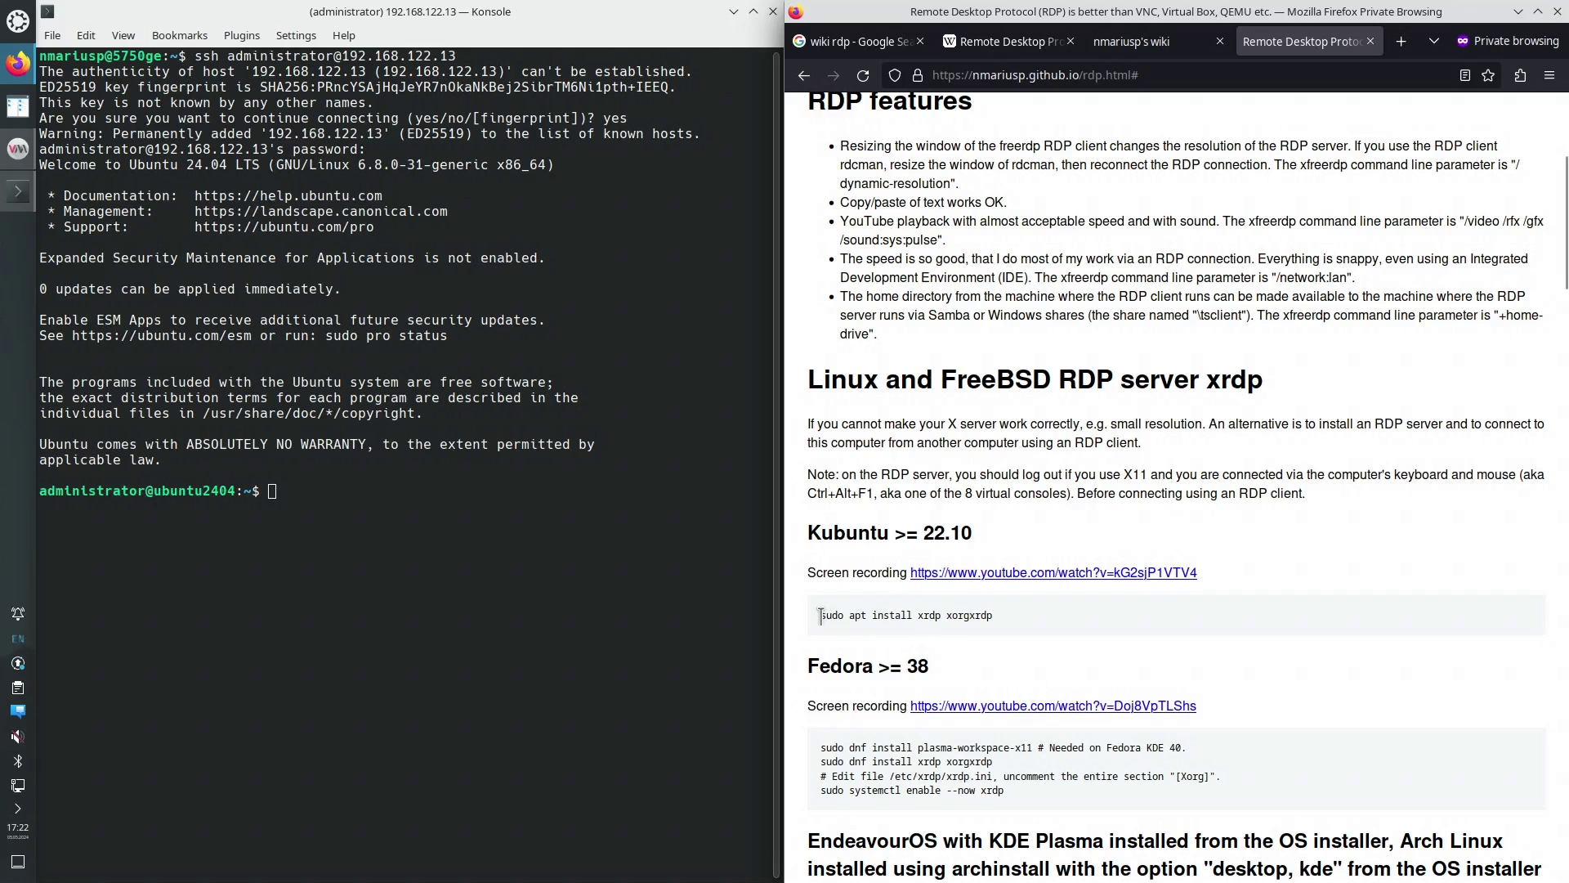
# Copy the guide's Kubuntu xrdp install command, run it over SSH, and confirm installing xrdp and xorgxrdp.
pyautogui.moveTo(820, 615); pyautogui.dragTo(990, 617)
pyautogui.rightClick(952, 615)
pyautogui.click(976, 628)
pyautogui.rightClick(368, 506)
pyautogui.click(420, 556)
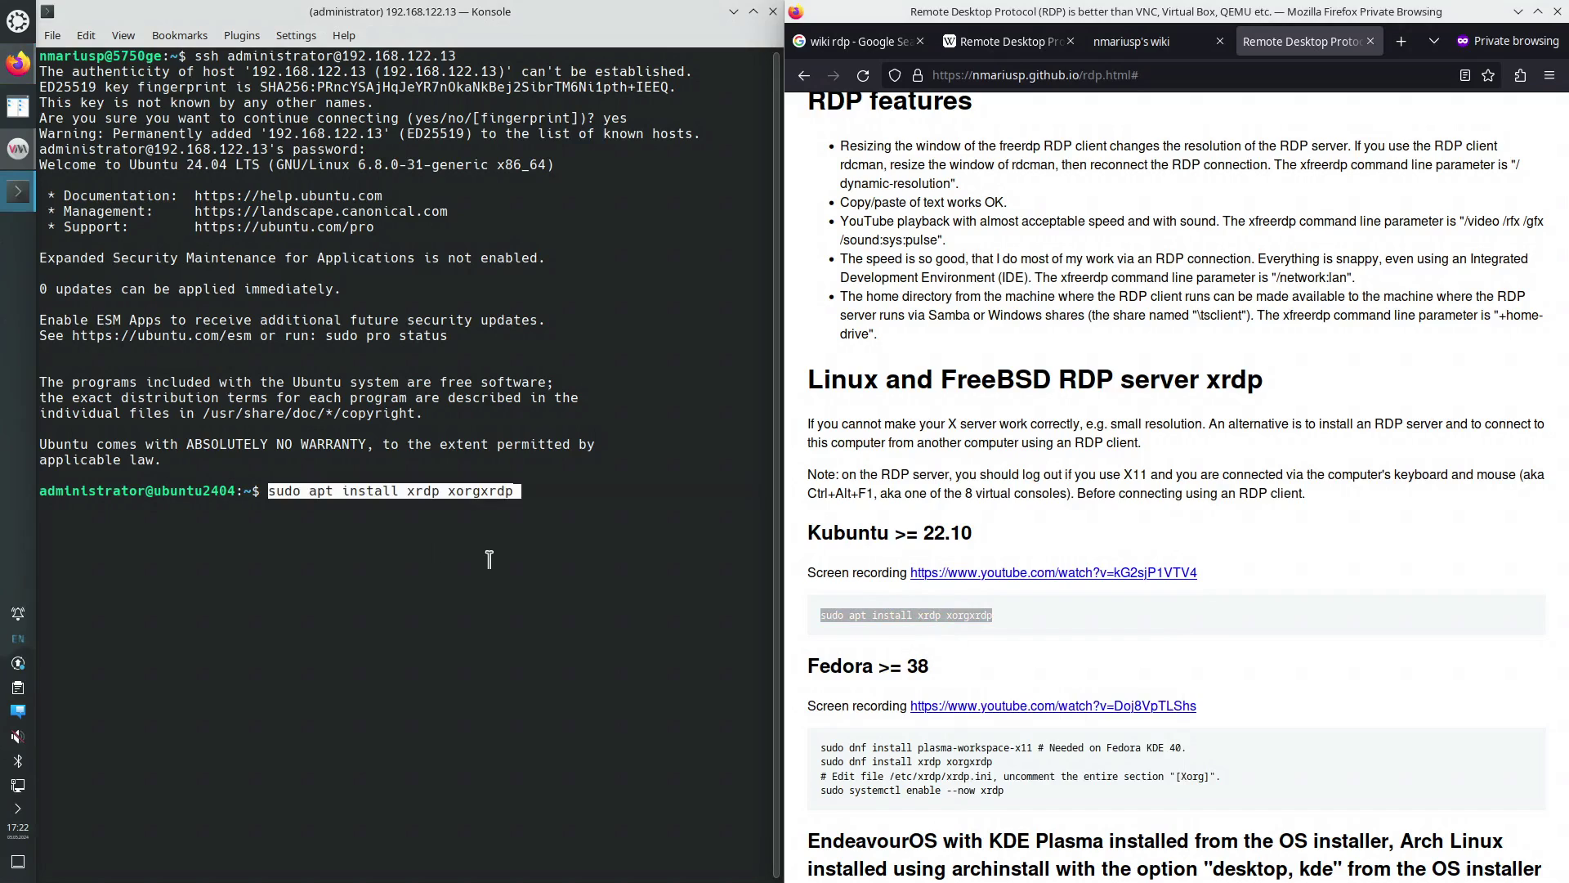
pyautogui.press('Return')
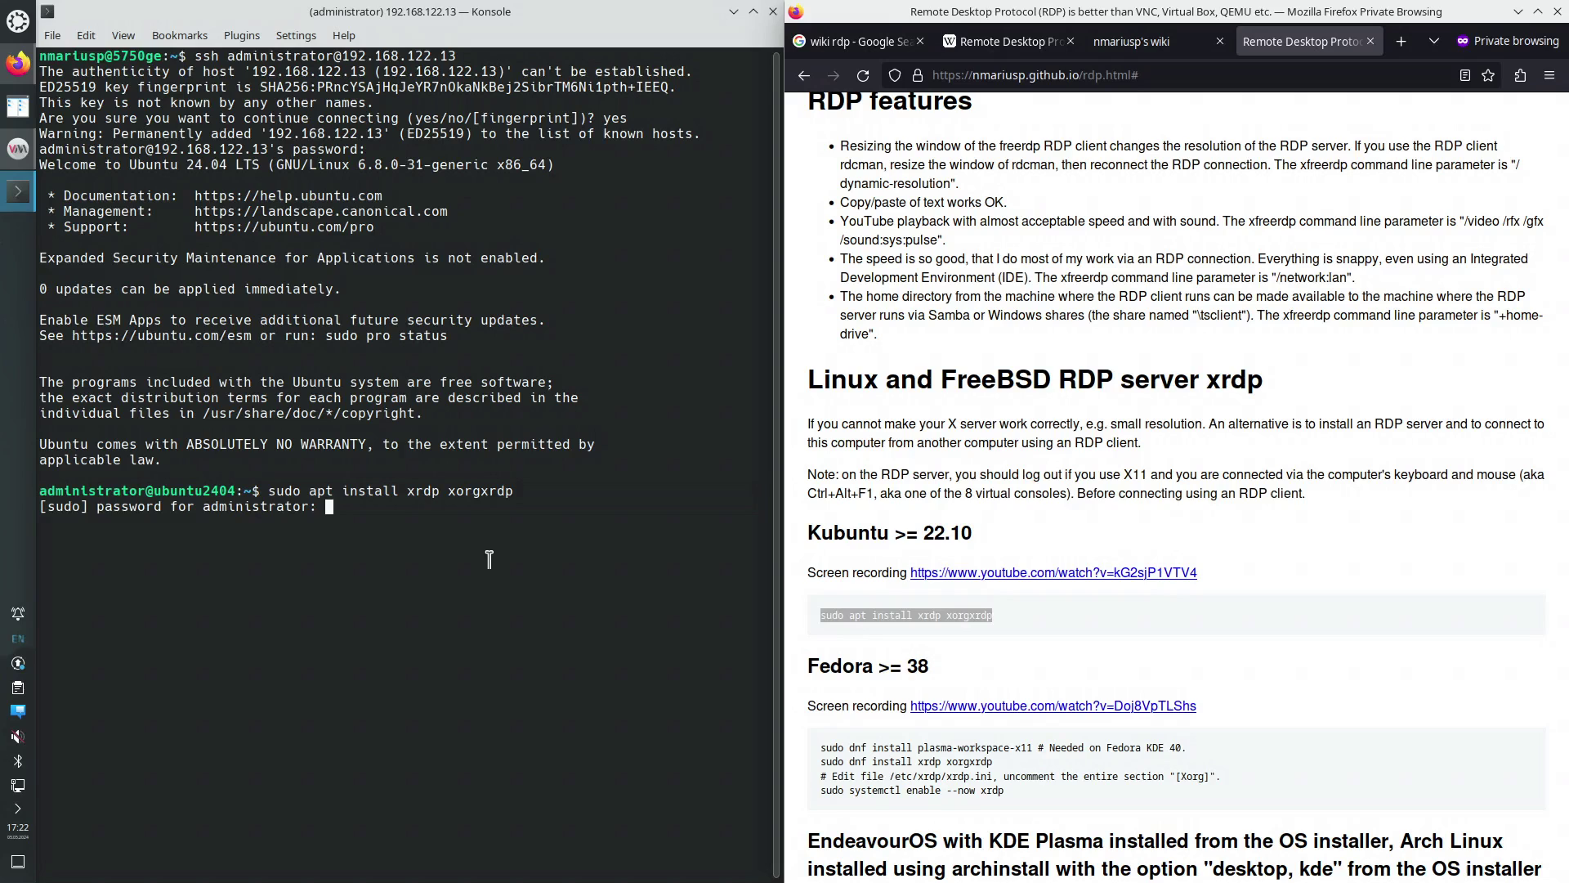
pyautogui.press('Return')
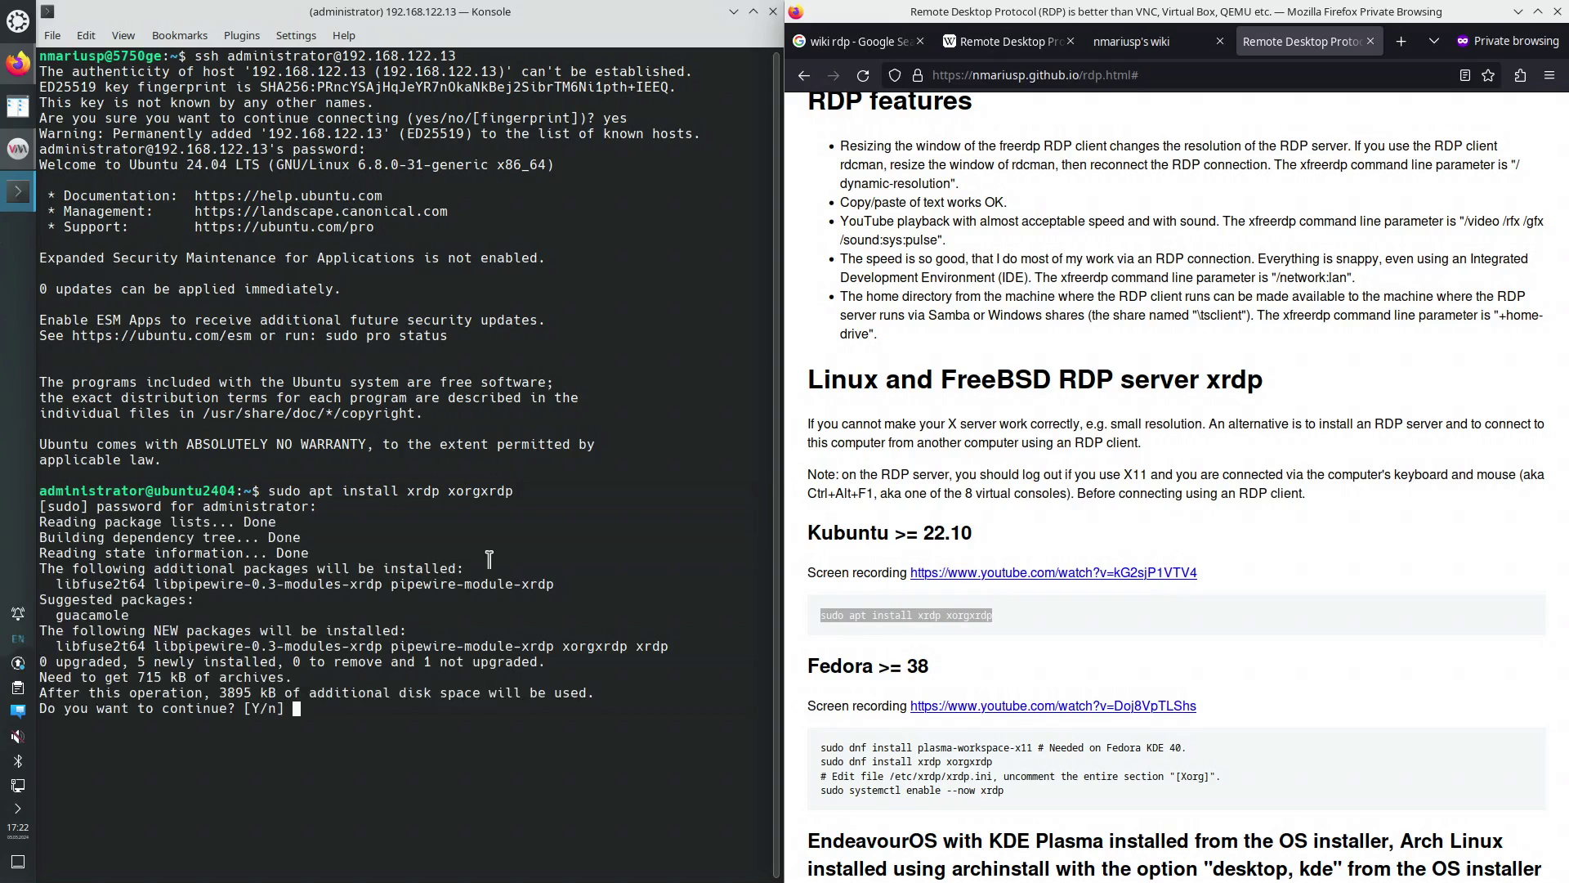
pyautogui.press('Return')
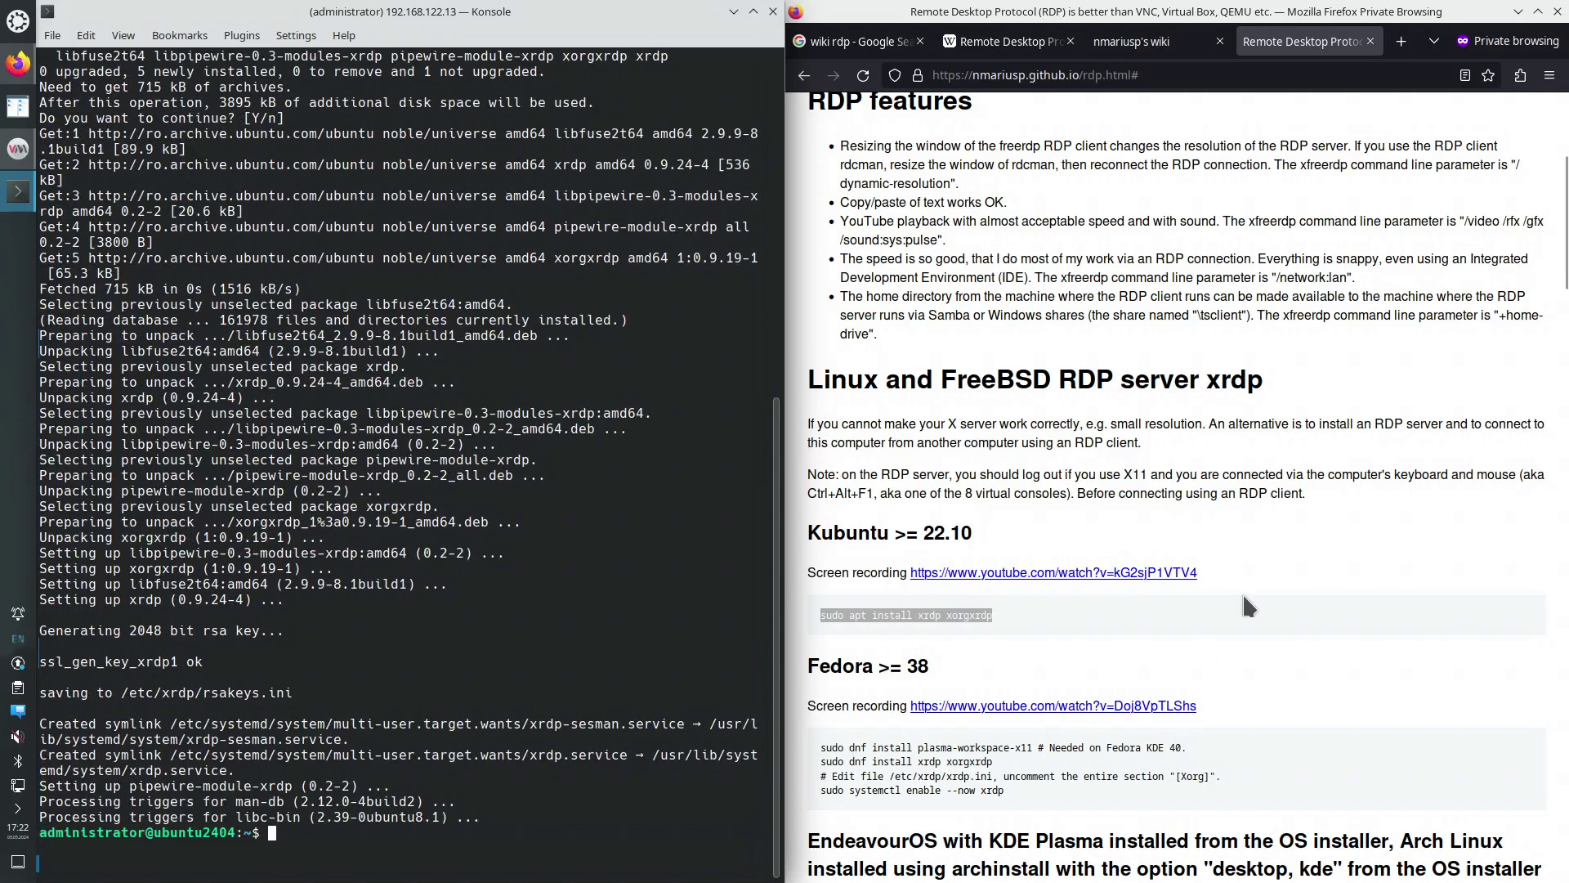
# Scroll to the article's example xfreerdp command line and copy it.
pyautogui.scroll(-5, 1246, 605)
pyautogui.click(1564, 309)
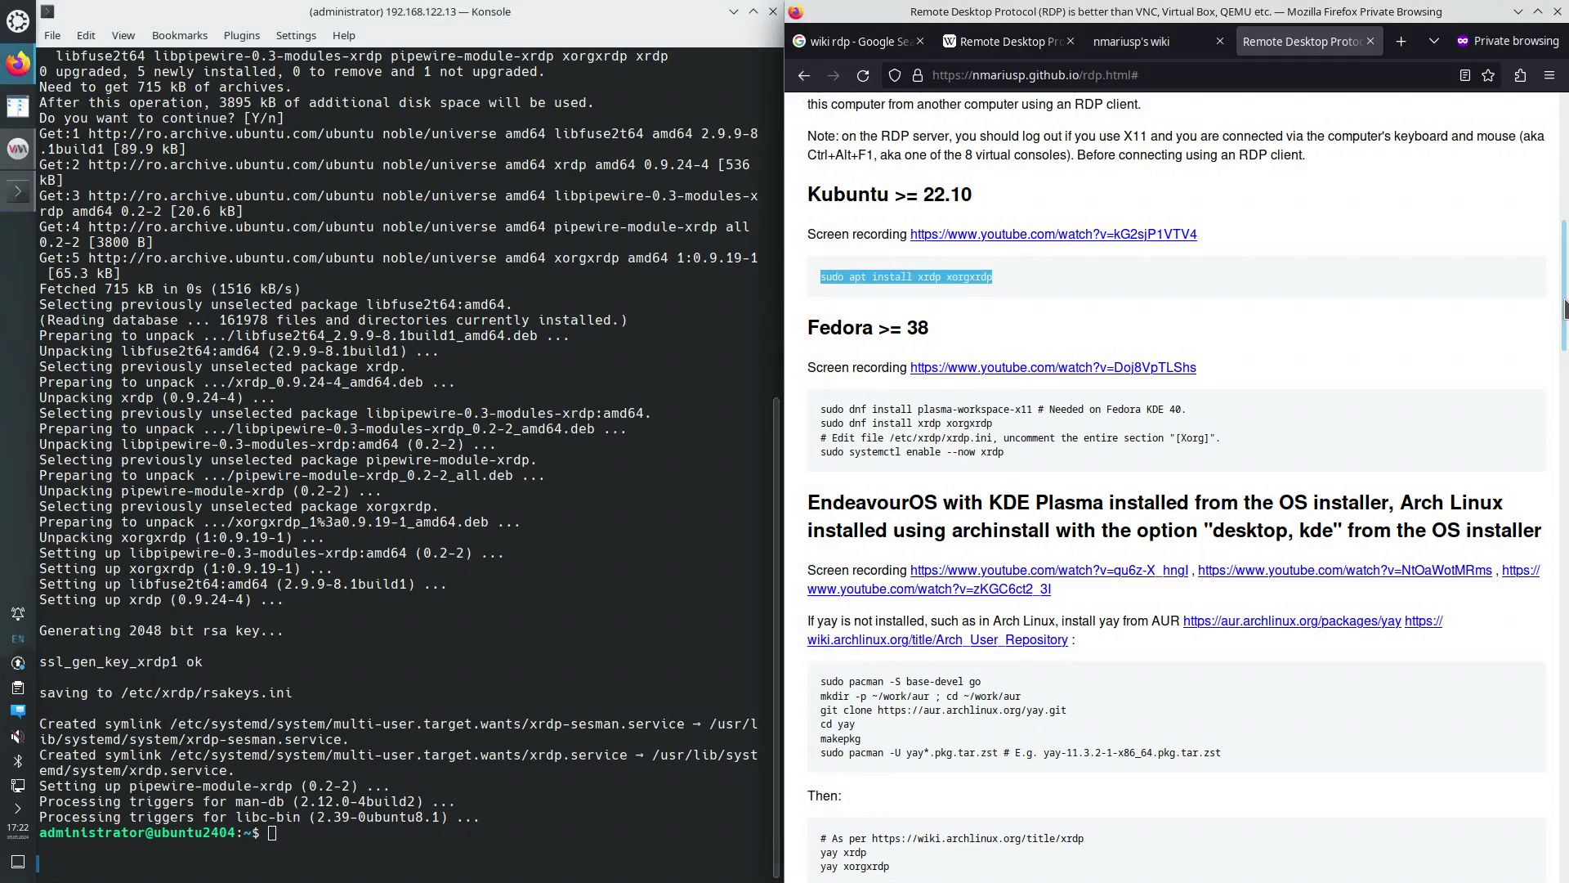
pyautogui.moveTo(1563, 309); pyautogui.dragTo(1541, 862)
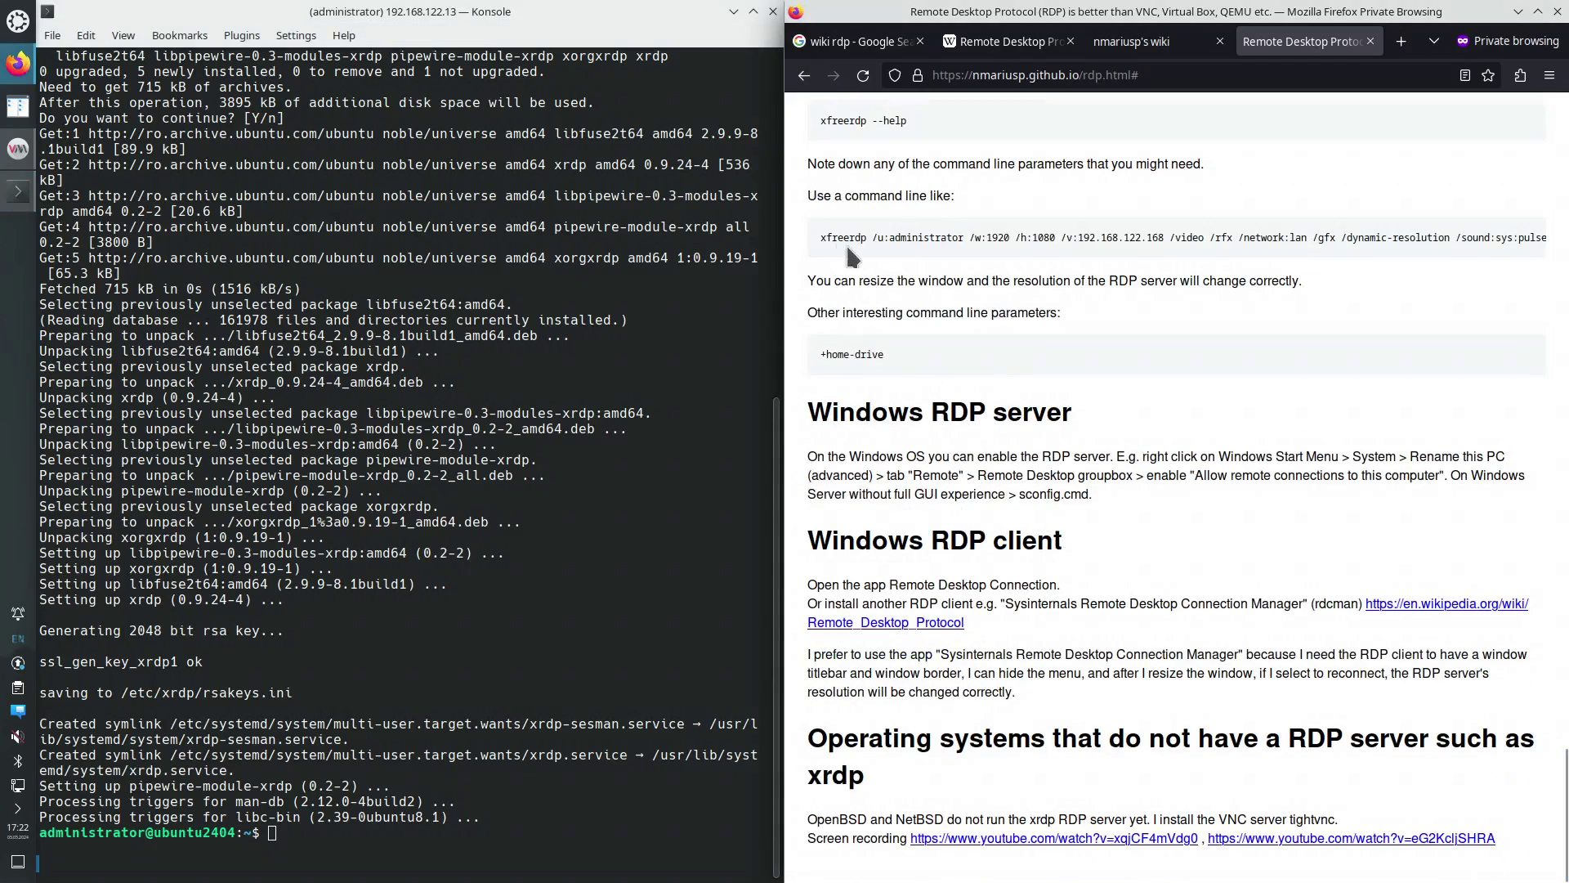
pyautogui.moveTo(820, 237); pyautogui.dragTo(1556, 238)
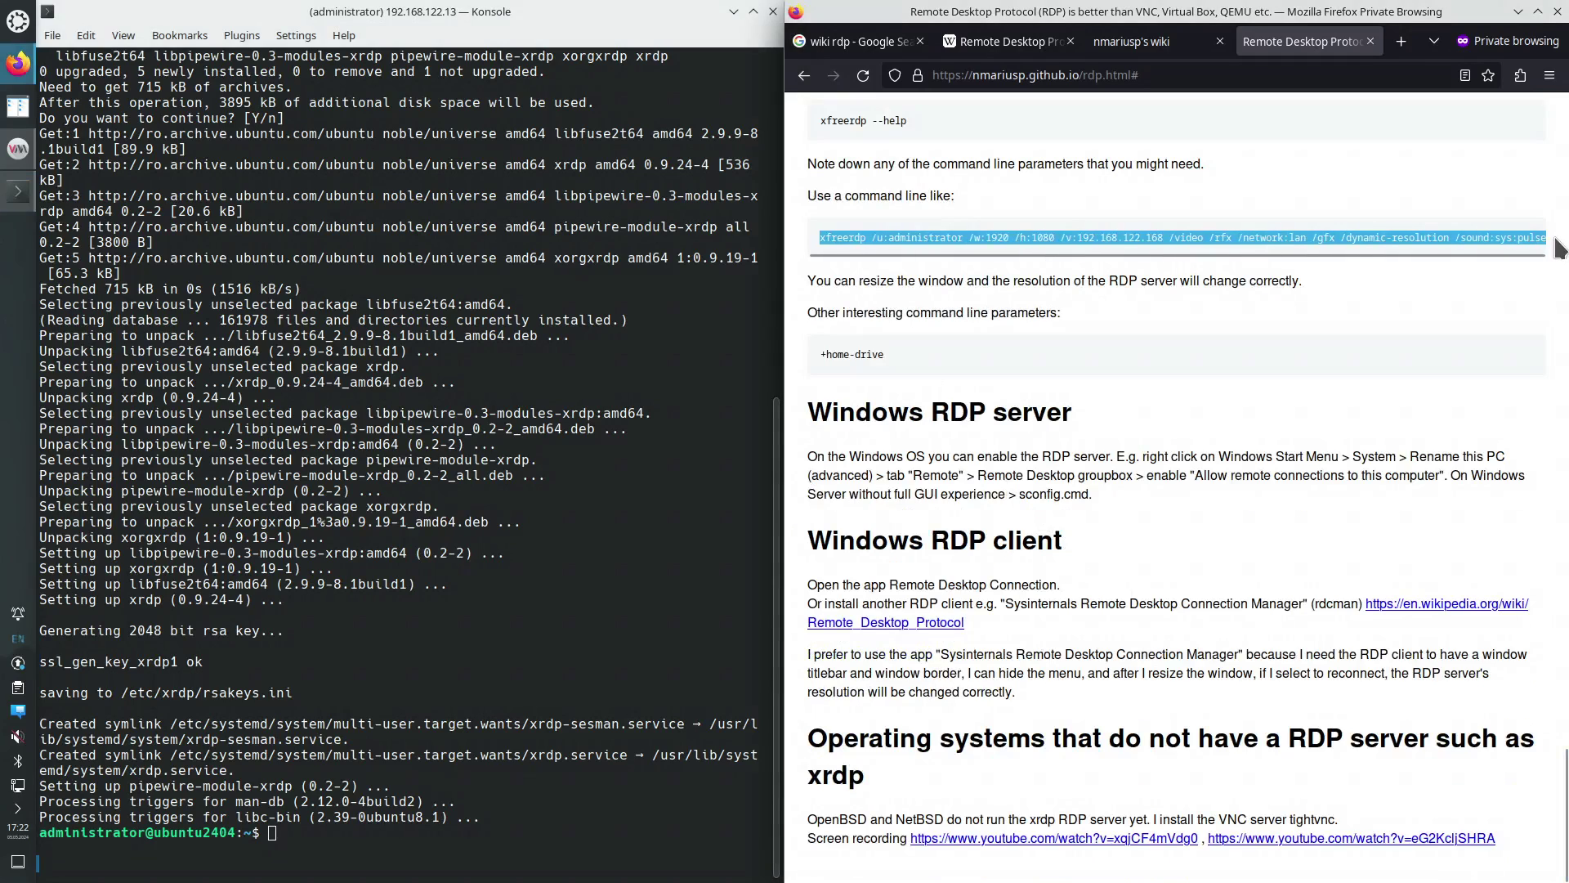
pyautogui.rightClick(1312, 242)
pyautogui.click(1332, 254)
# Open a new local shell tab in Konsole with enlarged text.
pyautogui.click(325, 480)
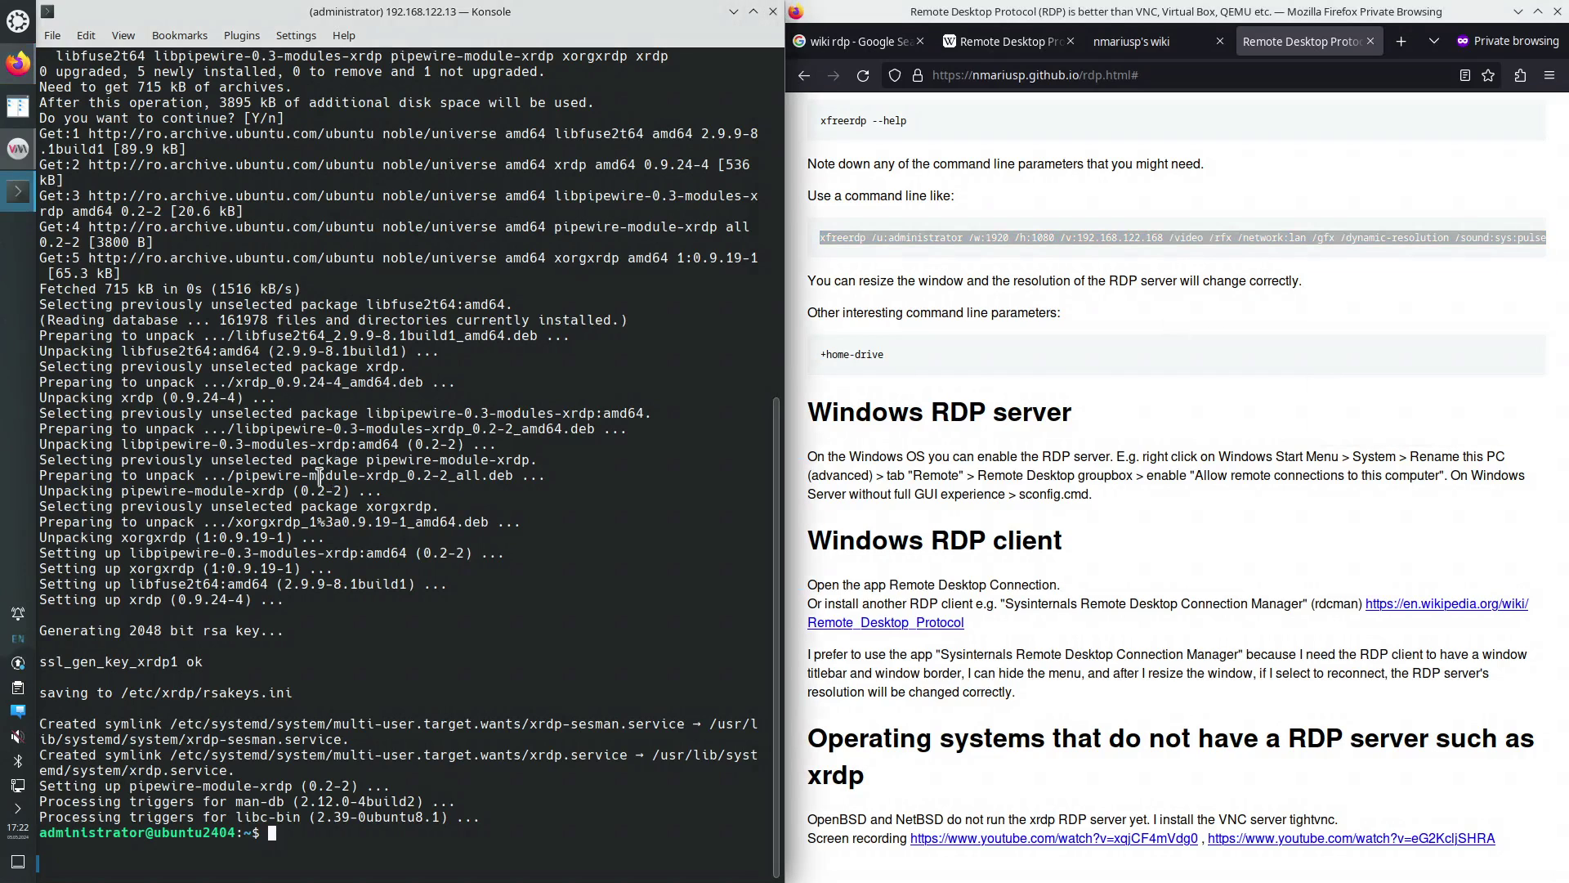
pyautogui.hotkey('ctrl', 'shift', 't')
pyautogui.hotkey('ctrl', '+')
# Paste the copied xfreerdp command into a new Kate document.
pyautogui.rightClick(304, 407)
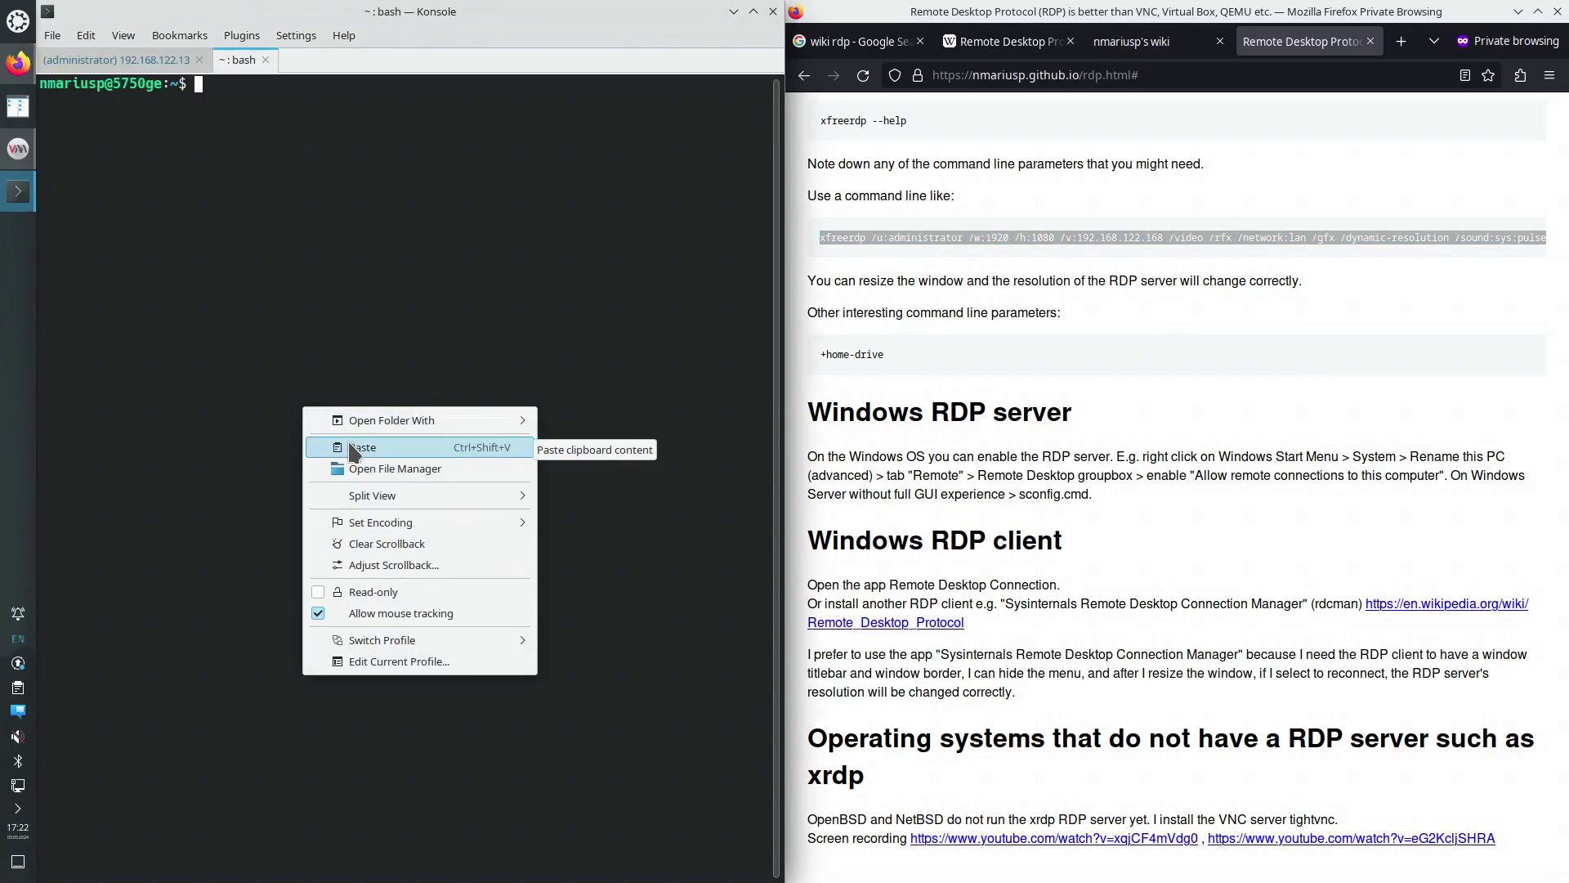
pyautogui.click(23, 29)
pyautogui.click(18, 22)
pyautogui.click(527, 91)
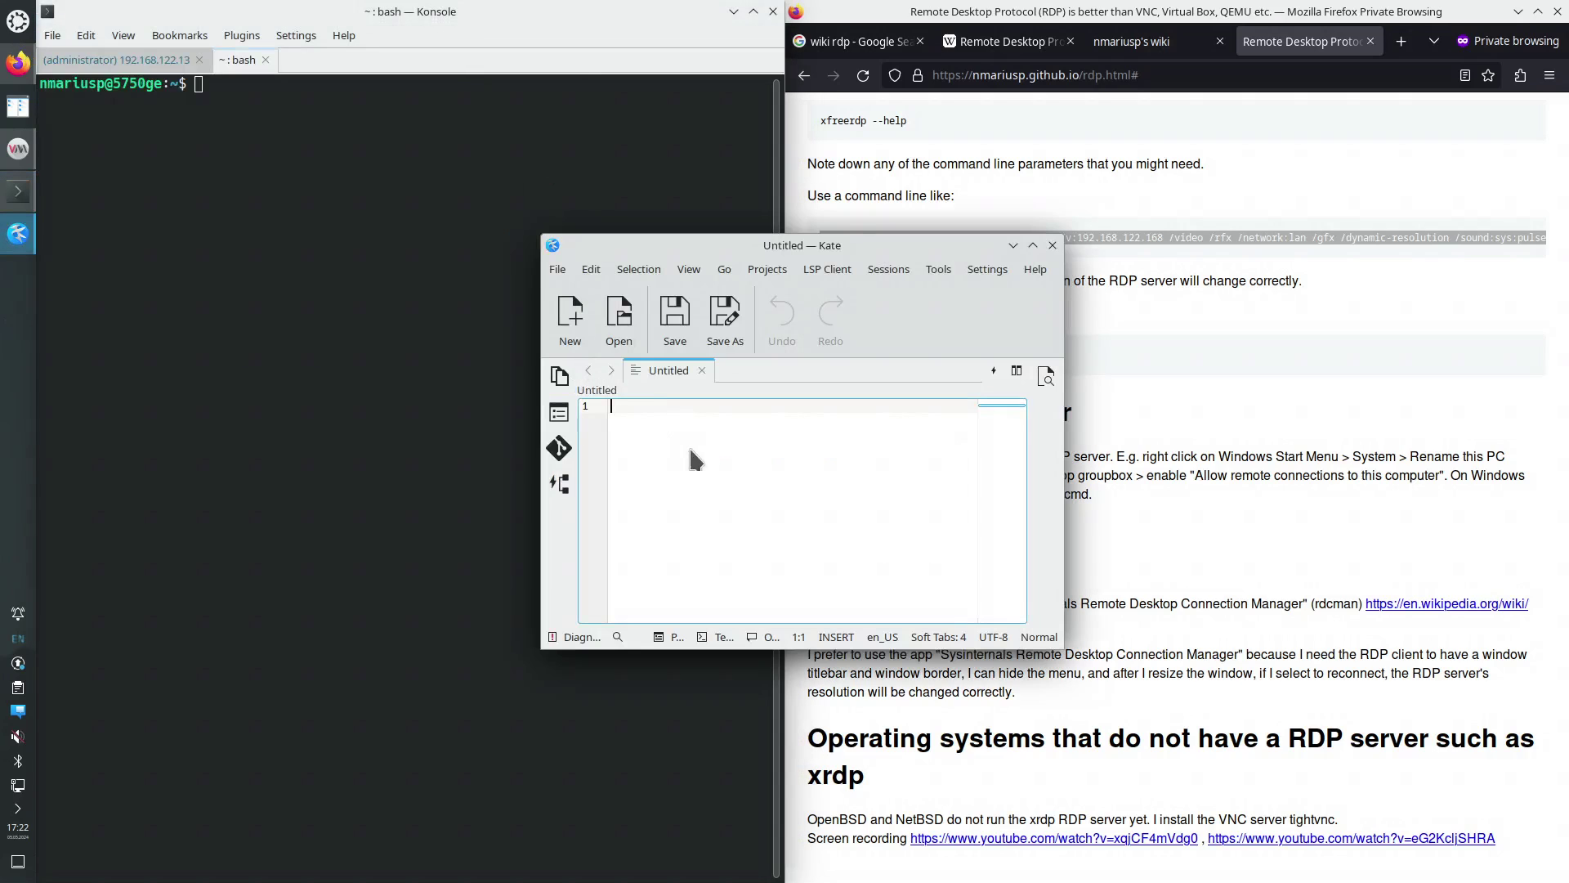
pyautogui.rightClick(685, 434)
pyautogui.click(745, 505)
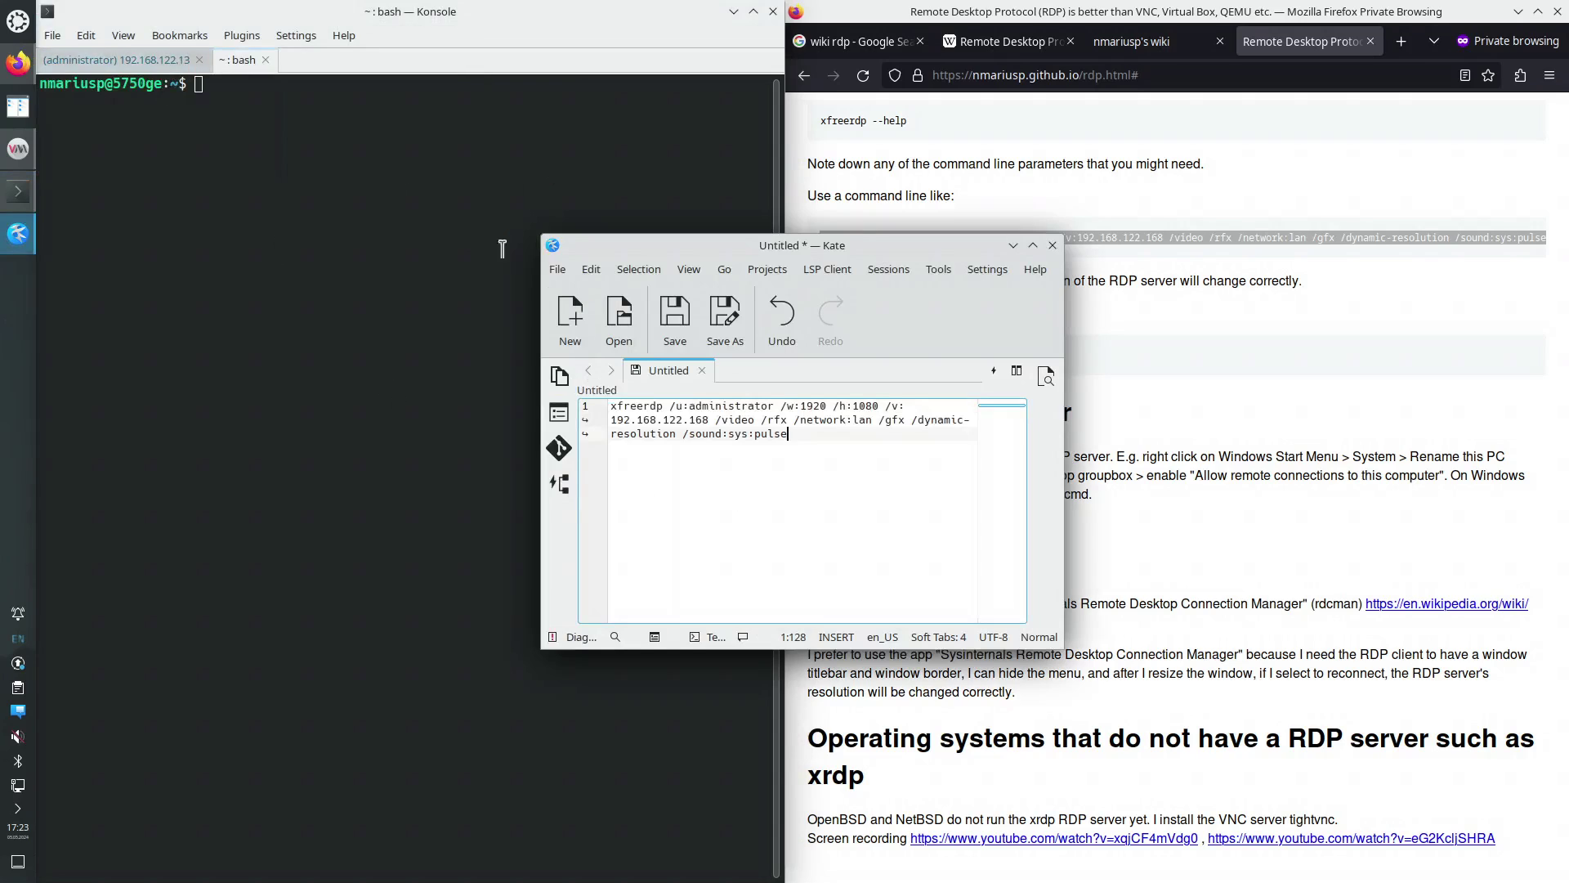
# Change the command's address ending from 168 to 13 and paste it at the Konsole bash prompt.
pyautogui.doubleClick(700, 419)
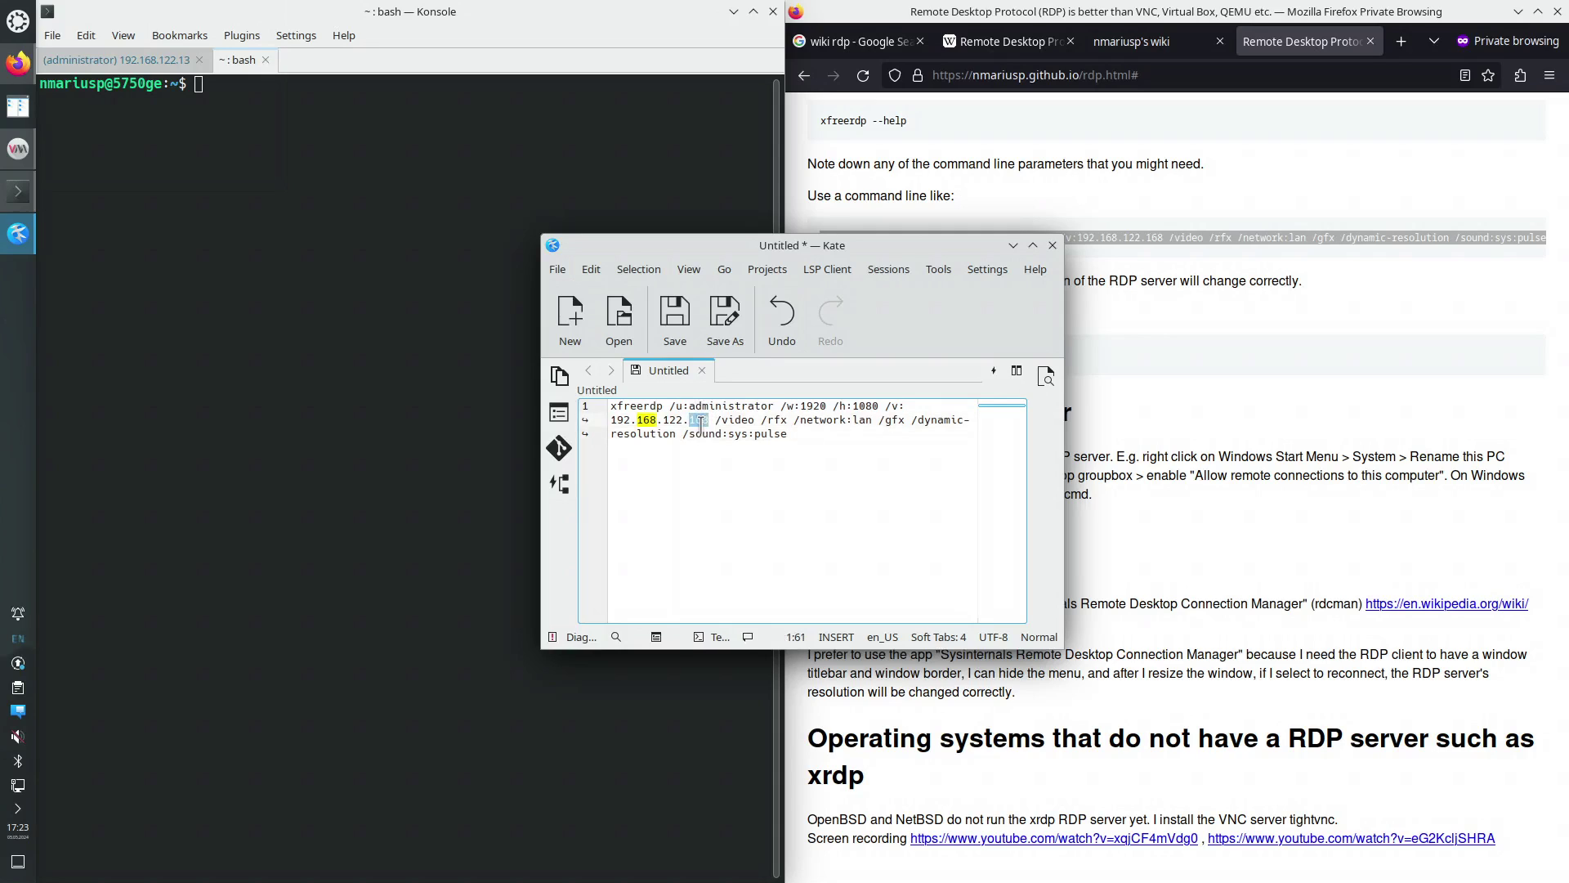
pyautogui.write('13')
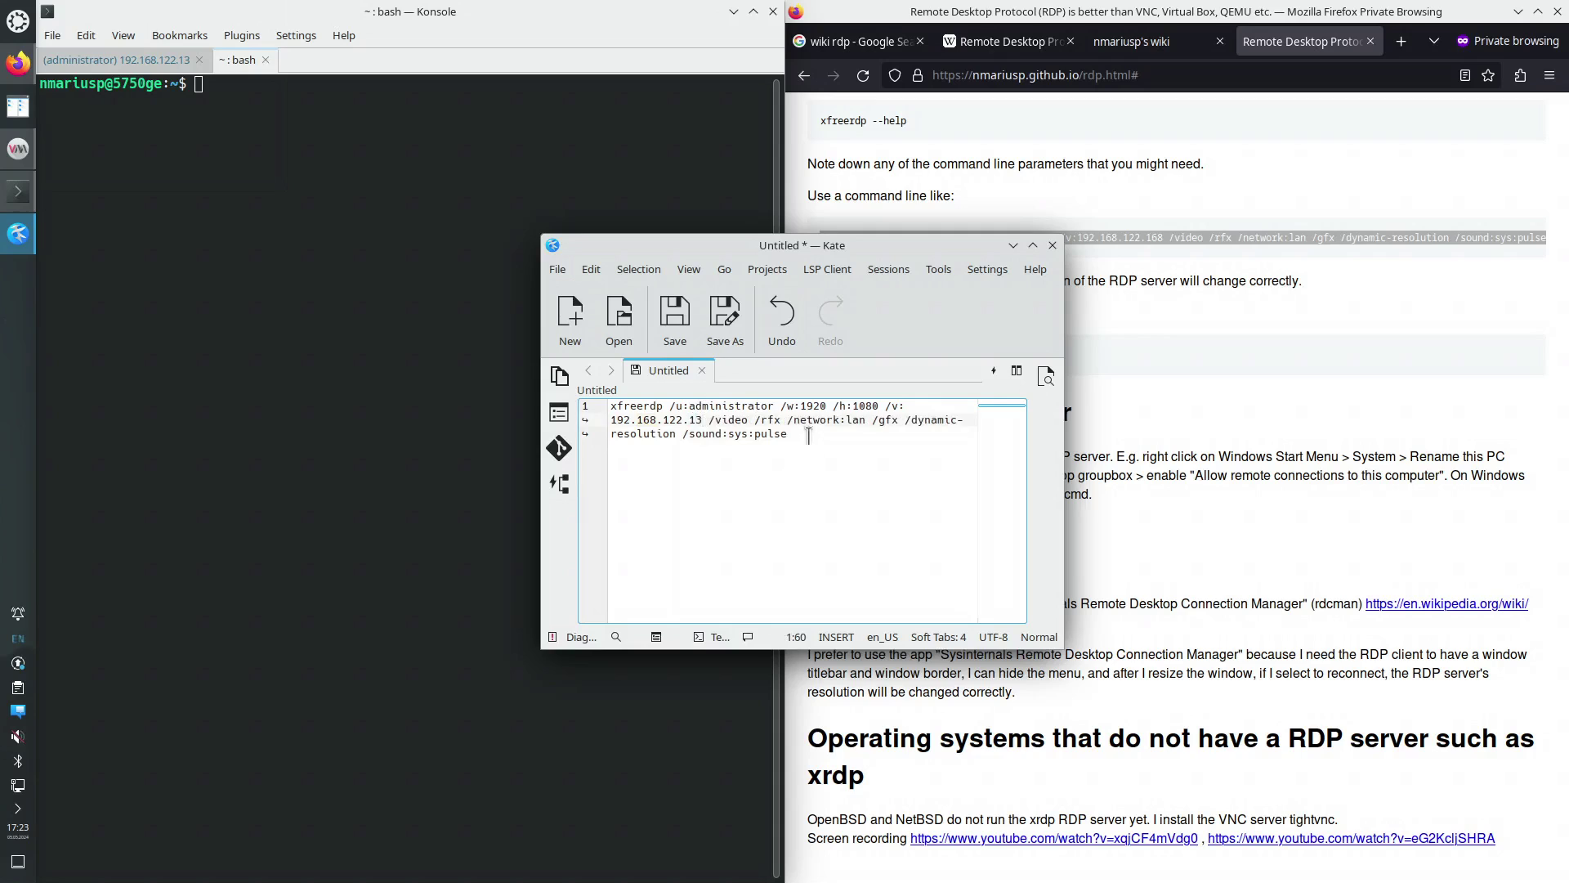
pyautogui.moveTo(805, 434); pyautogui.dragTo(585, 404)
pyautogui.rightClick(691, 418)
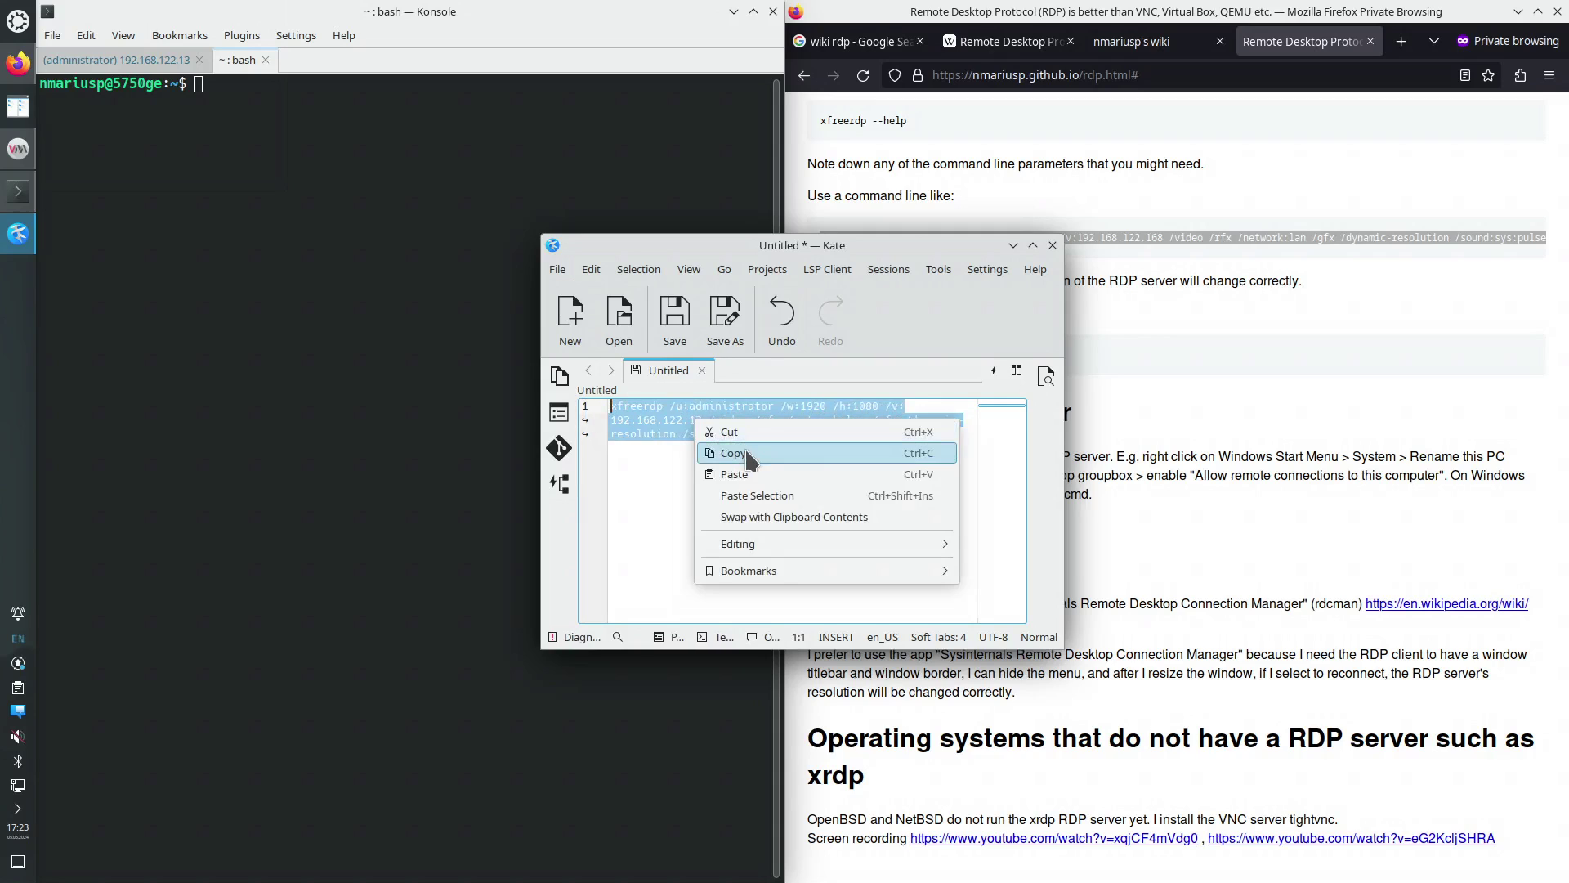
pyautogui.click(735, 456)
pyautogui.rightClick(260, 179)
pyautogui.click(319, 217)
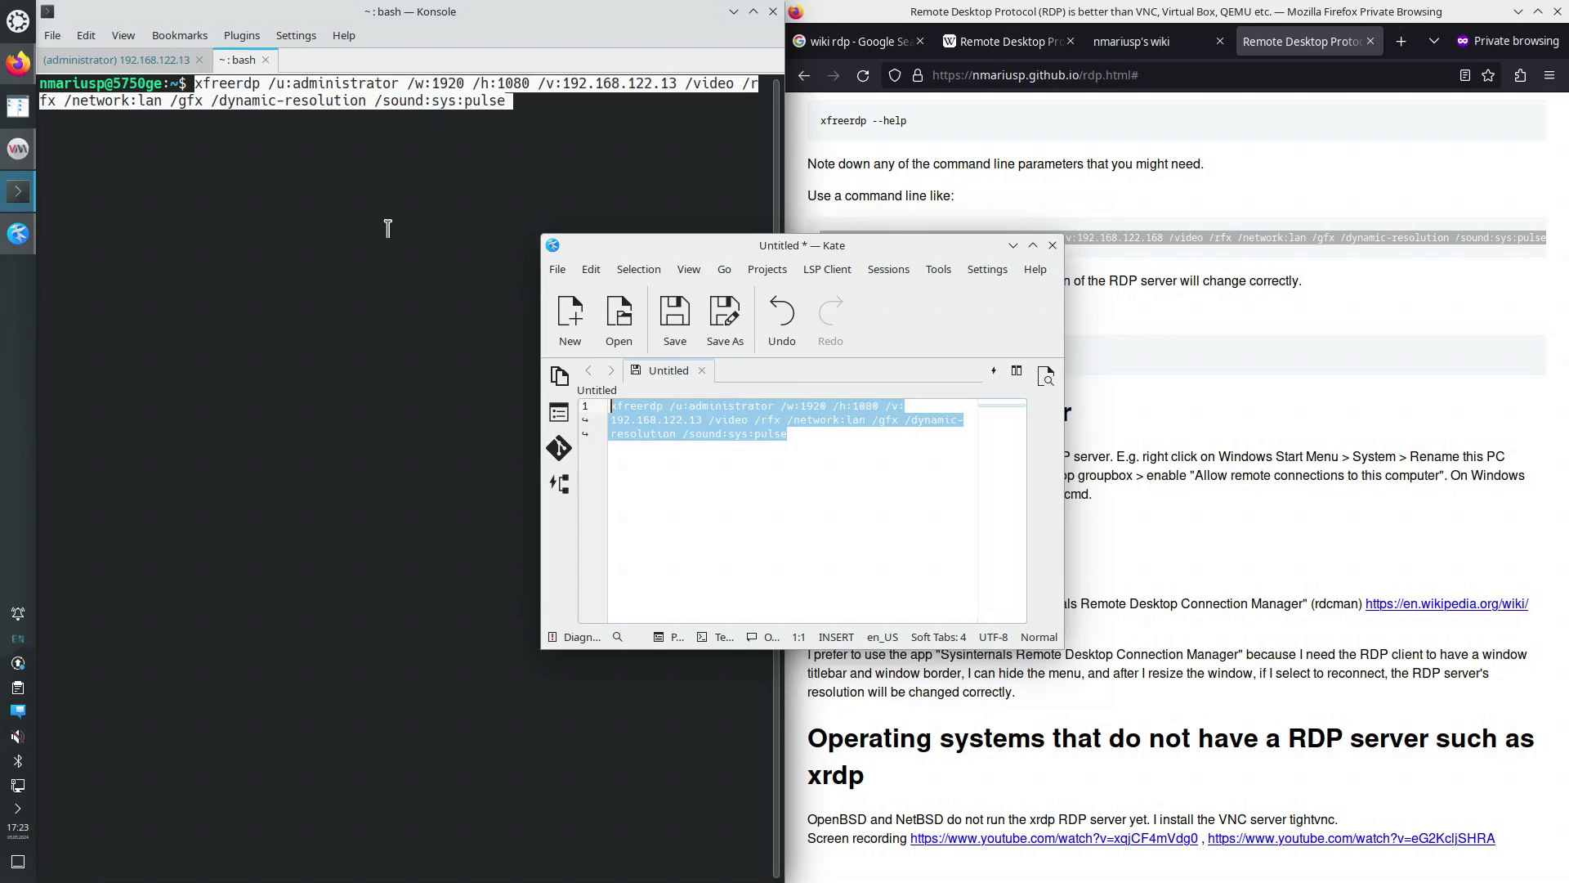
# Run the xfreerdp command to 192.168.122.13 and submit the xrdp login as administrator.
pyautogui.press('Return')
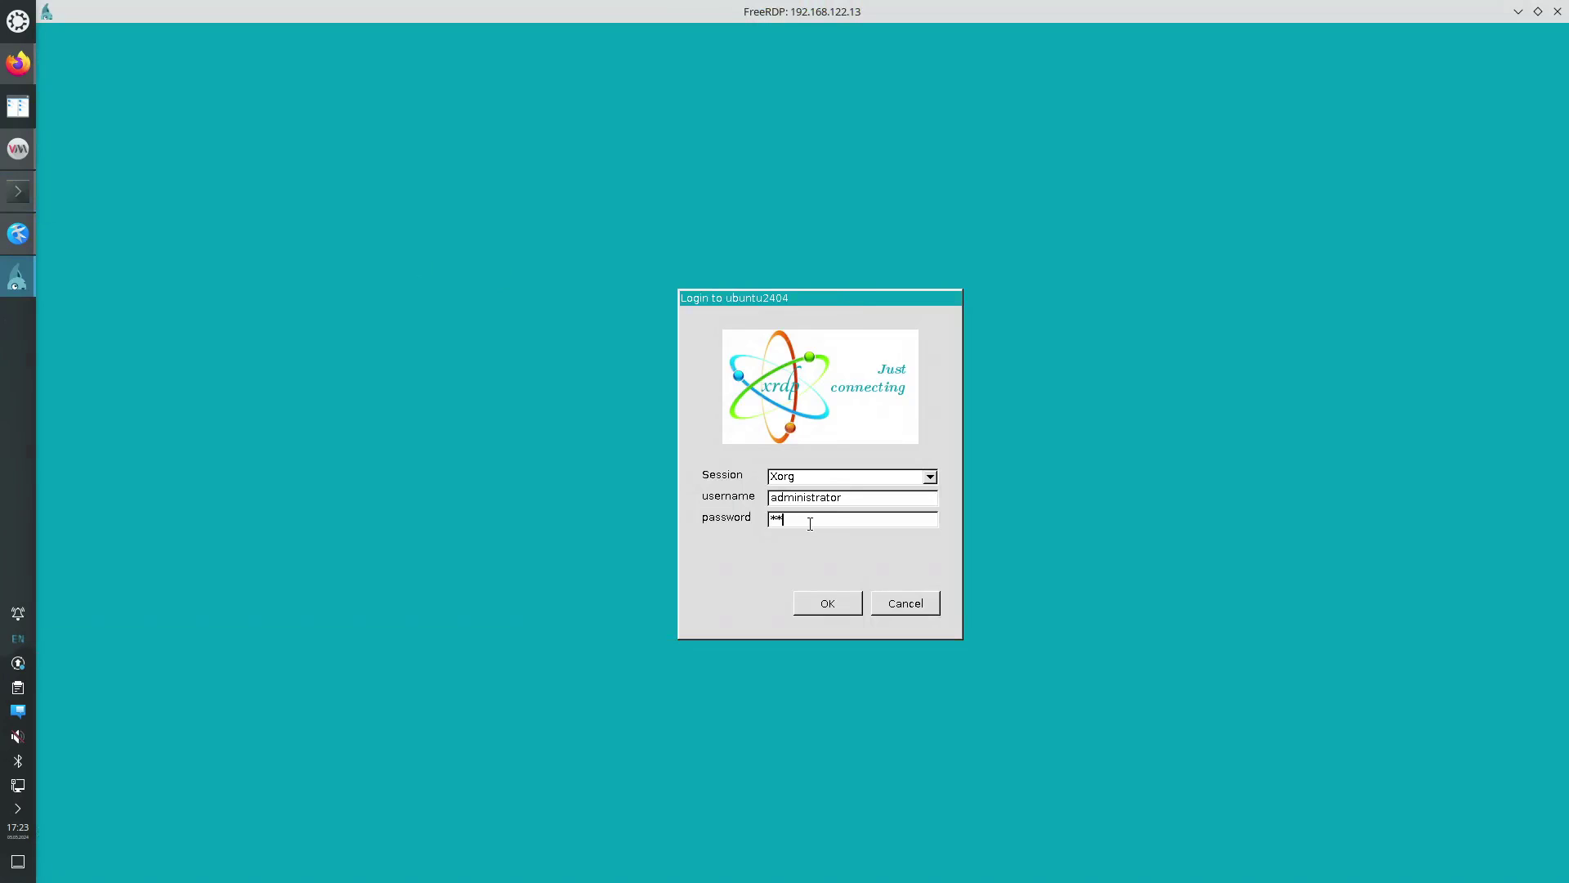
pyautogui.press('Return')
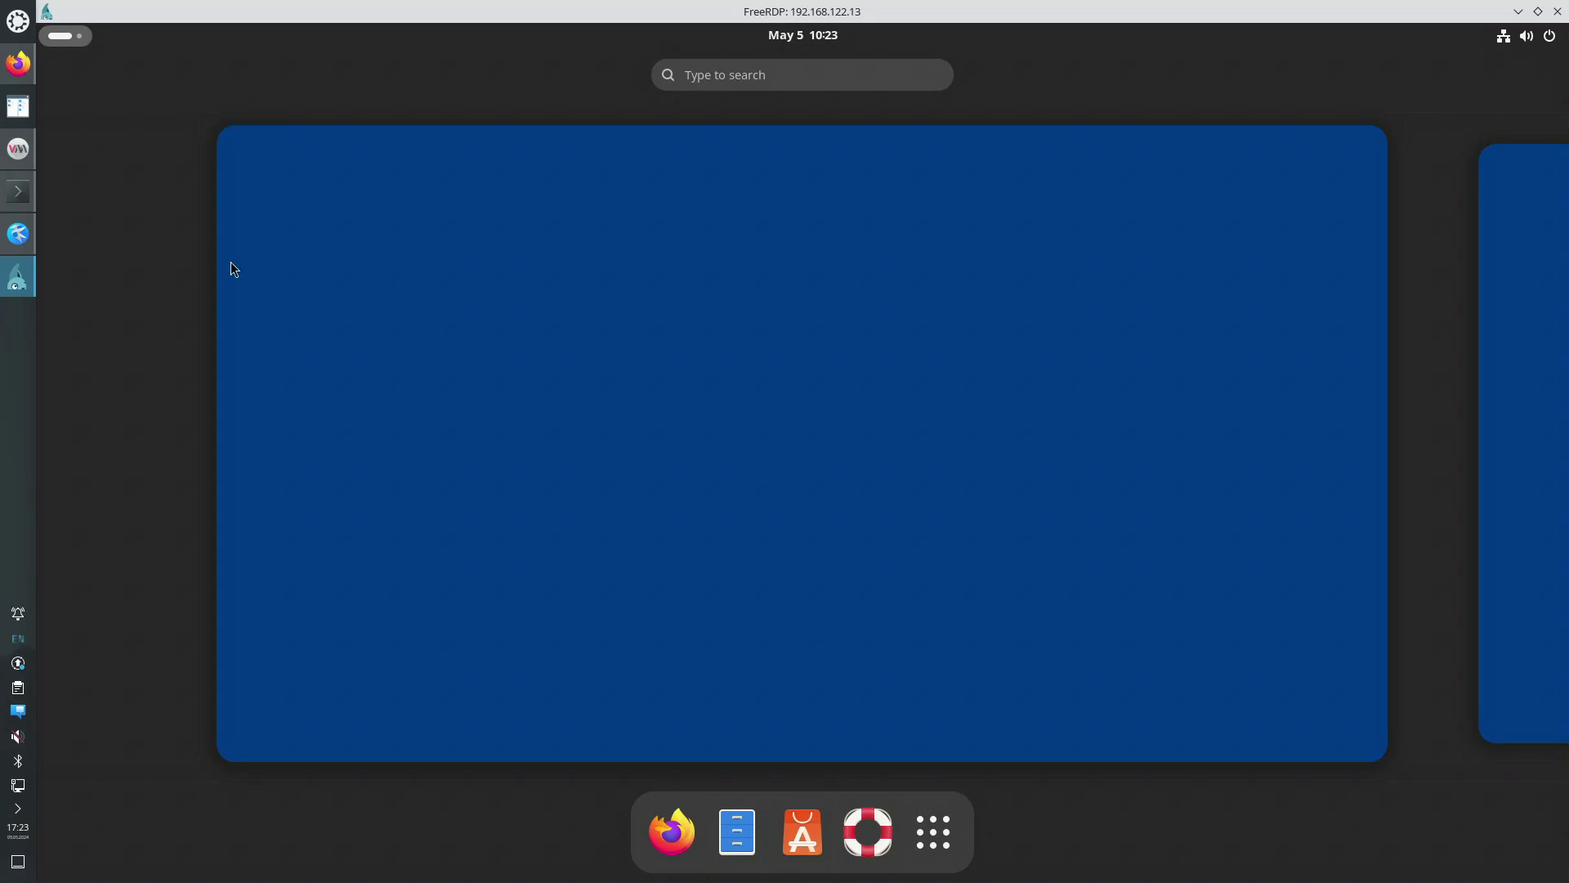
pyautogui.click(20, 150)
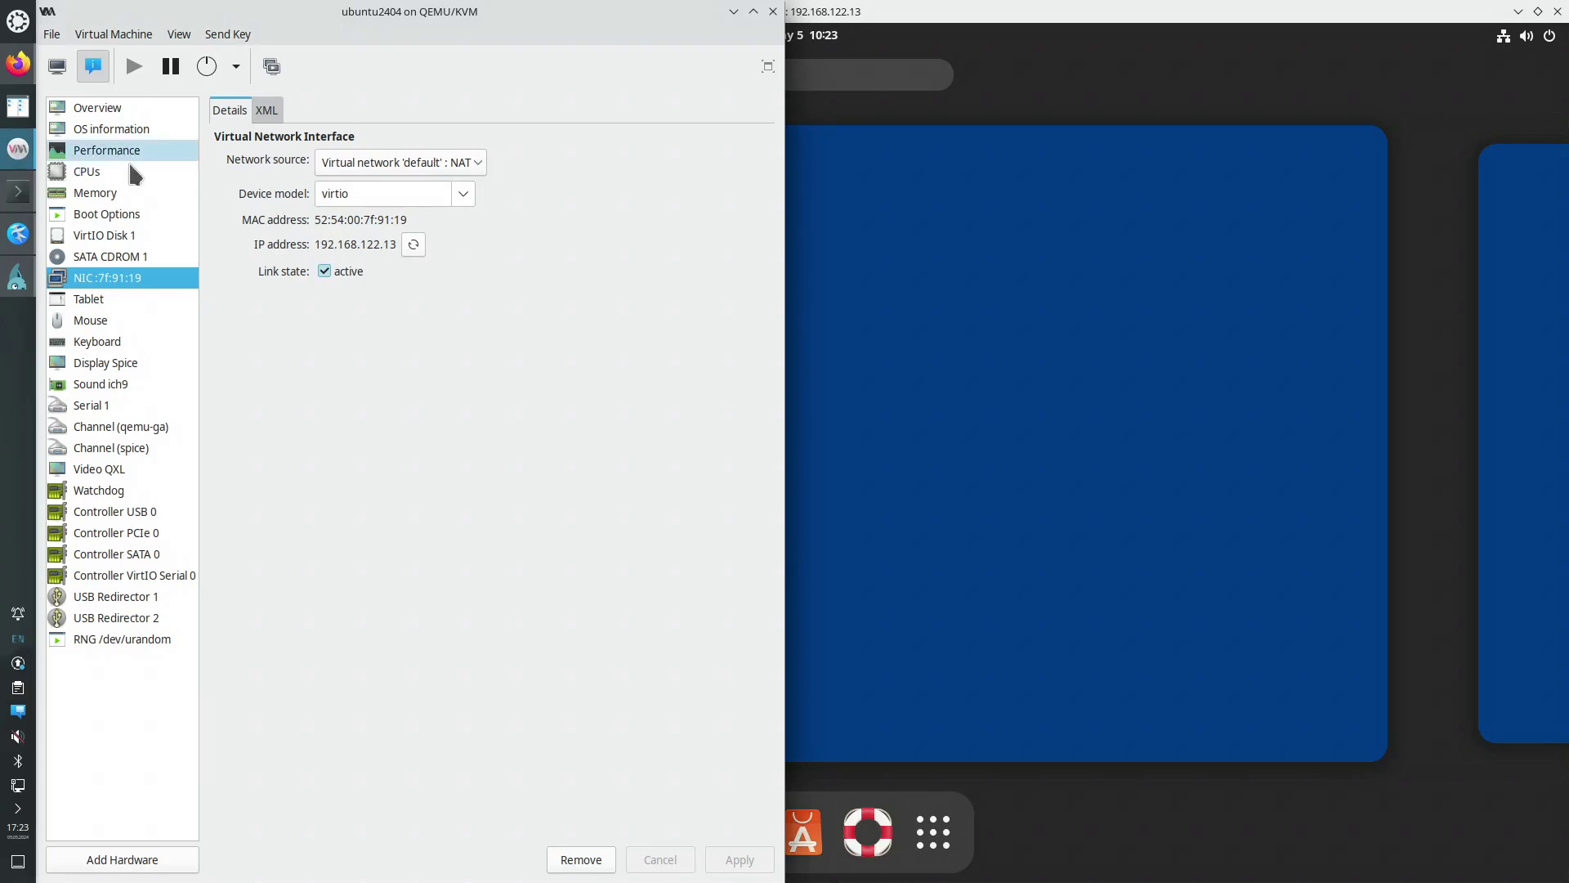
pyautogui.click(57, 66)
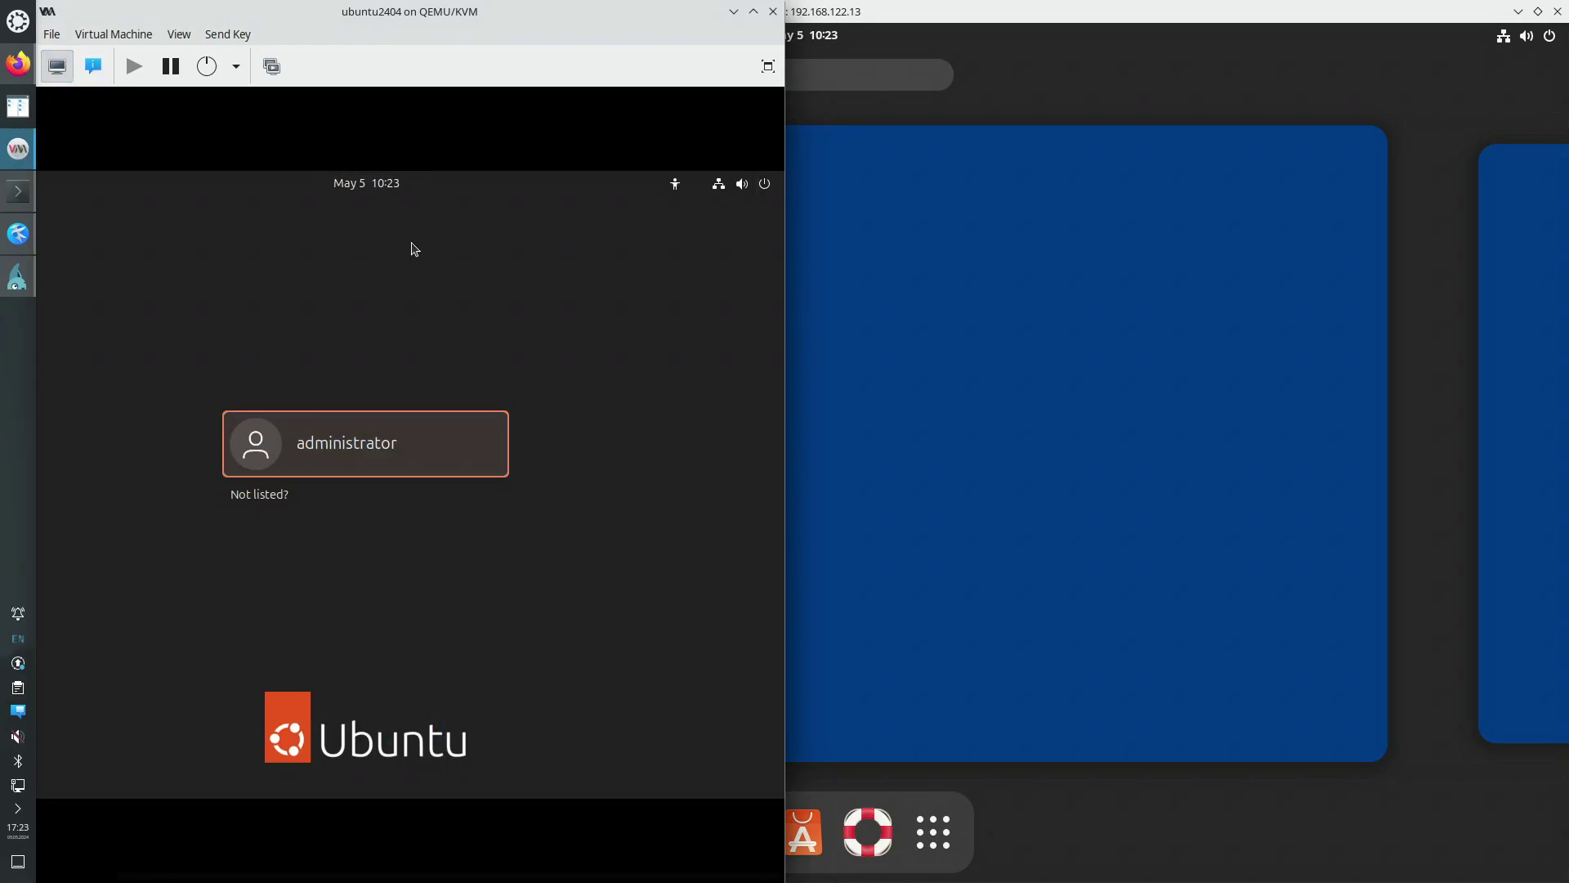
pyautogui.click(735, 11)
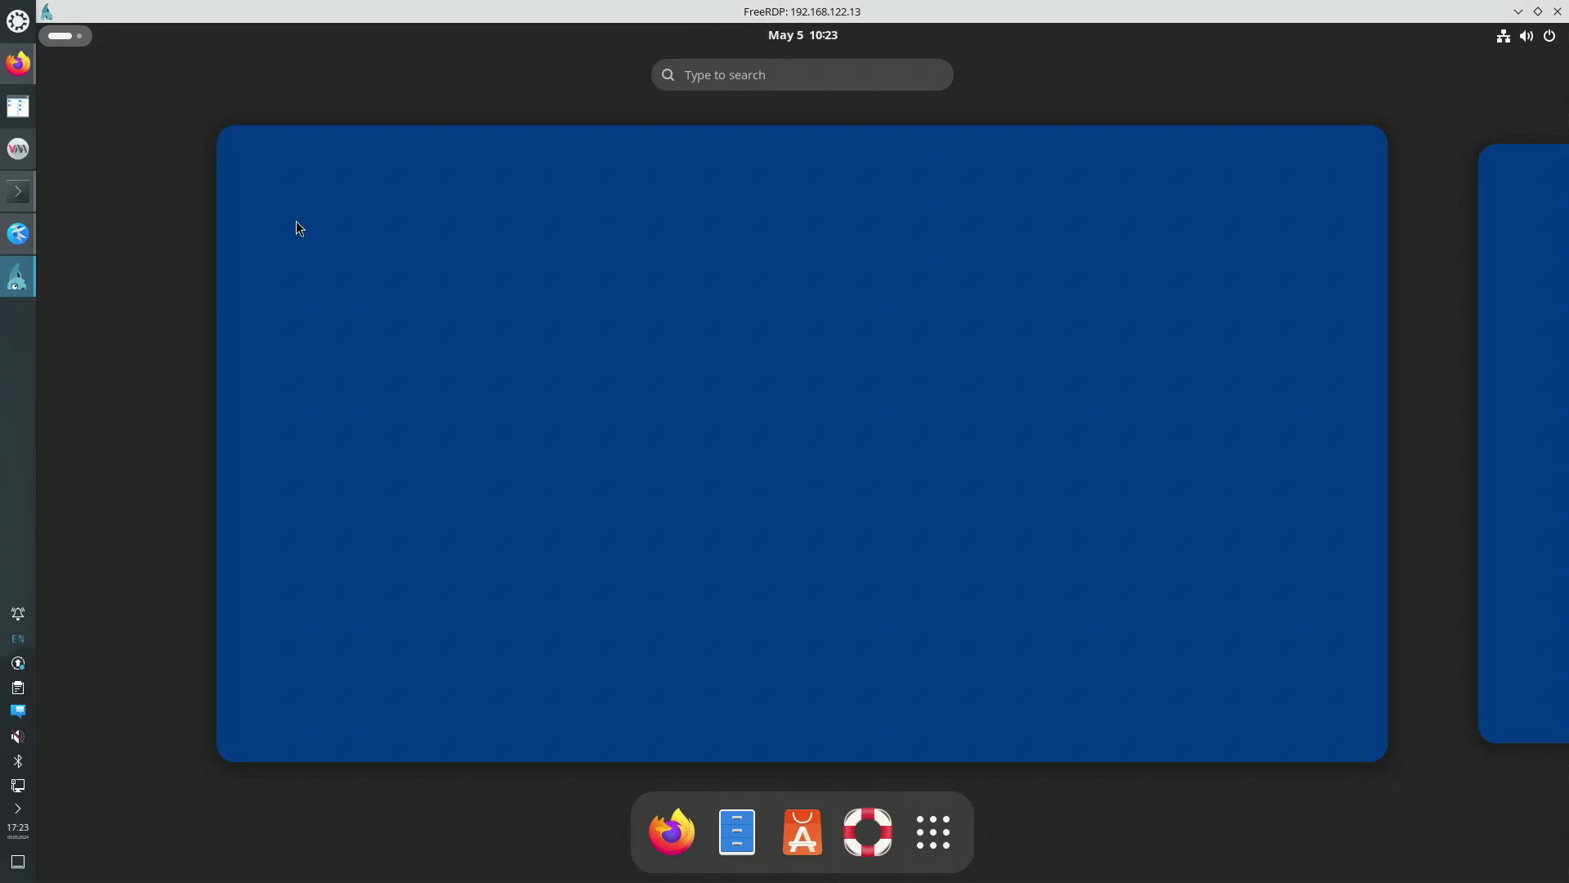
pyautogui.click(18, 191)
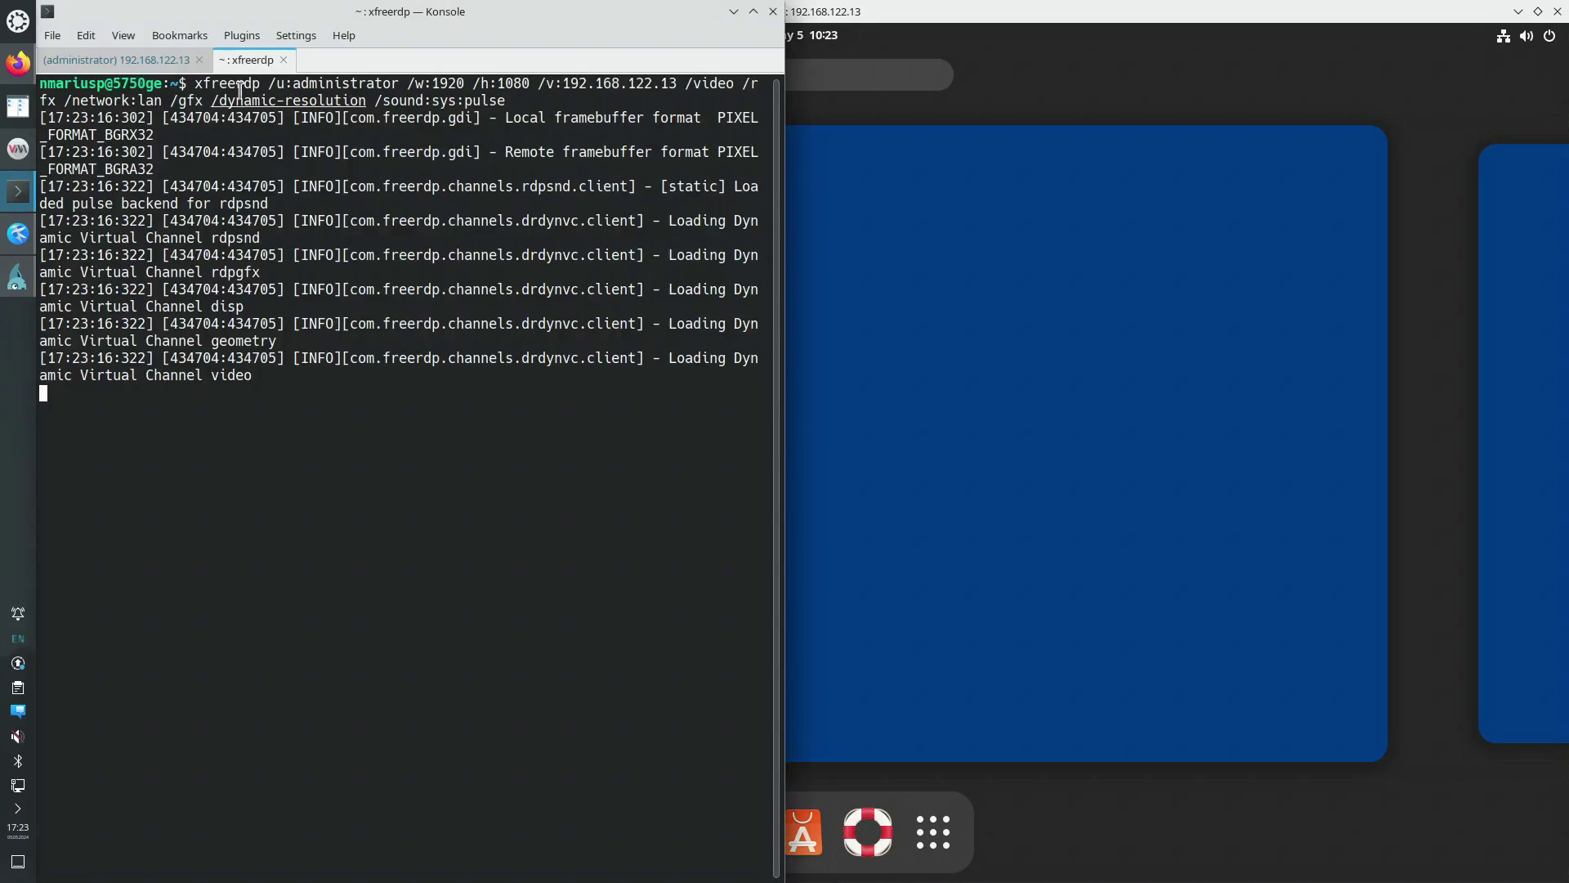
pyautogui.moveTo(194, 83); pyautogui.dragTo(506, 99)
pyautogui.click(520, 101)
pyautogui.moveTo(407, 82); pyautogui.dragTo(464, 83)
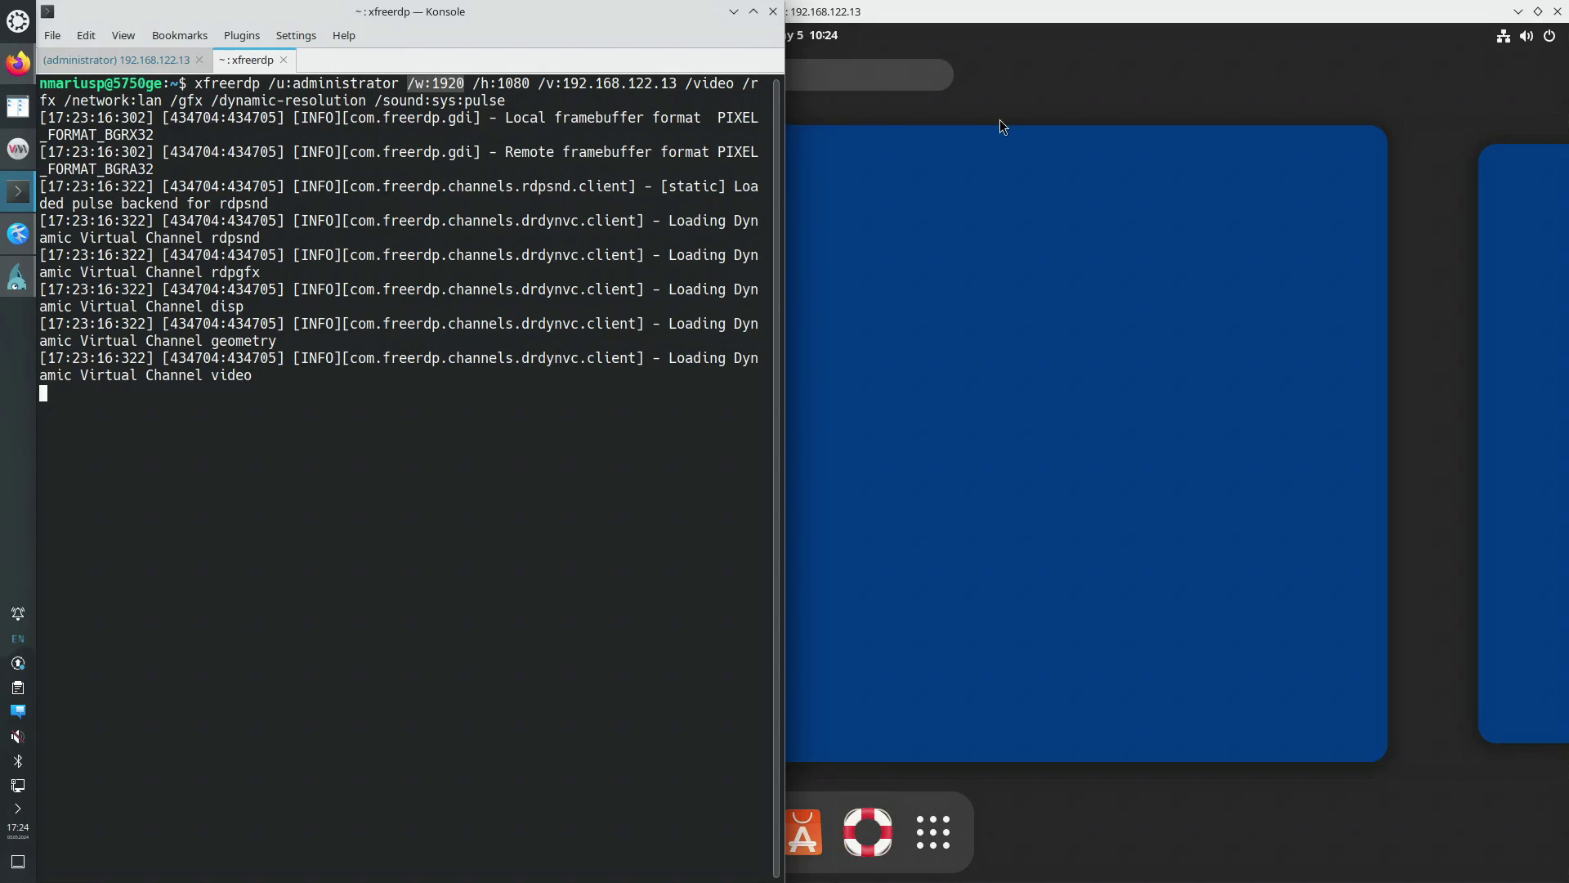
pyautogui.moveTo(211, 99); pyautogui.dragTo(364, 99)
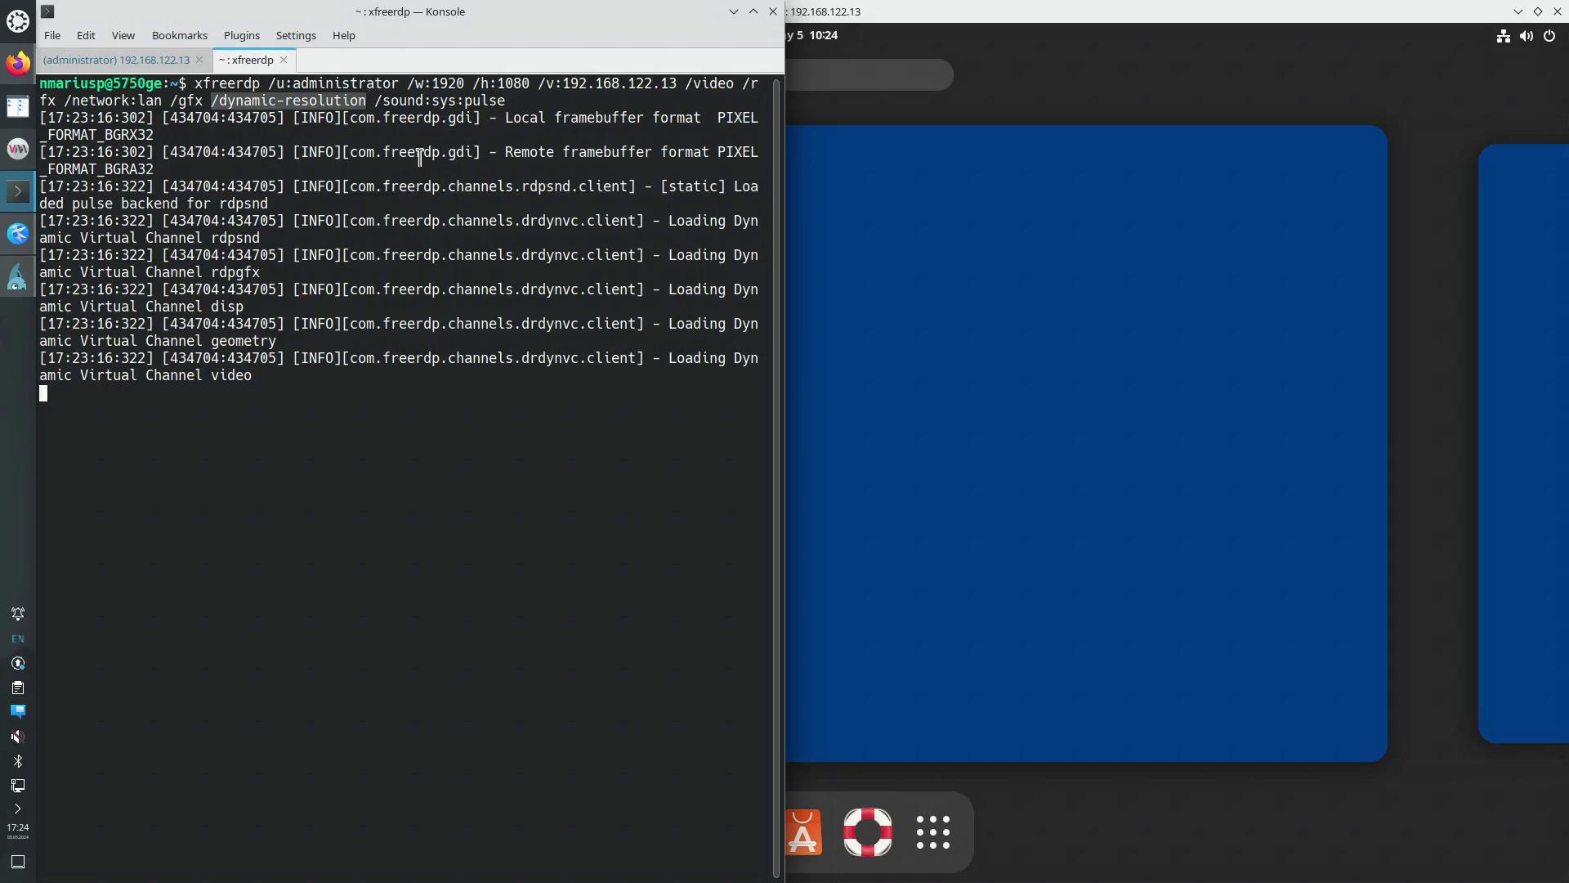
pyautogui.click(733, 11)
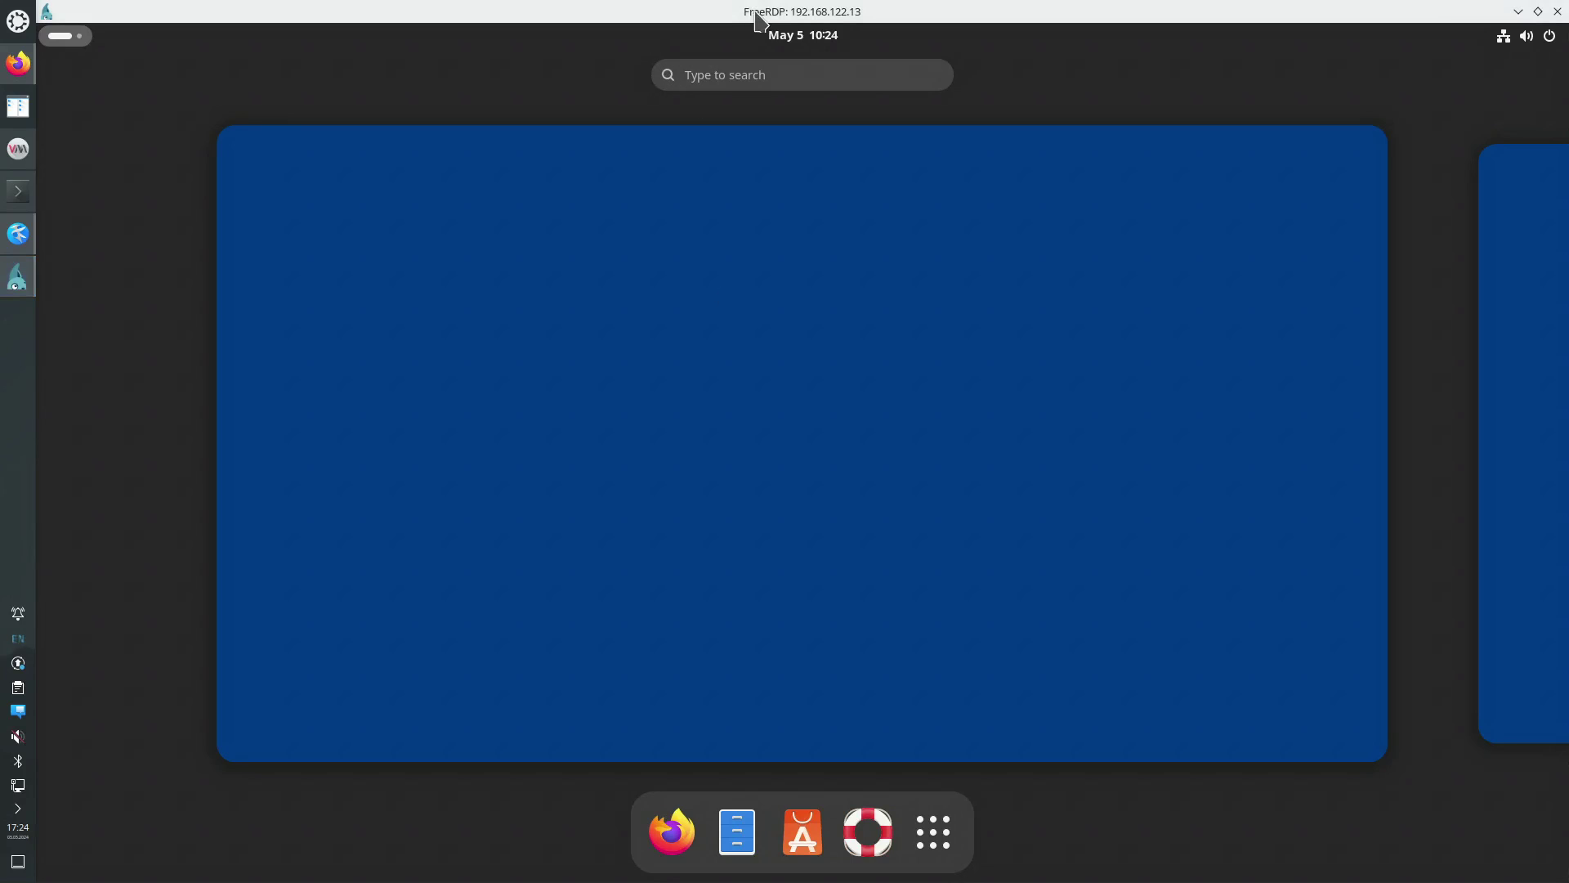
# Tile the FreeRDP window to the left half and launch Terminal from the remote Activities search.
pyautogui.press('super+Left')
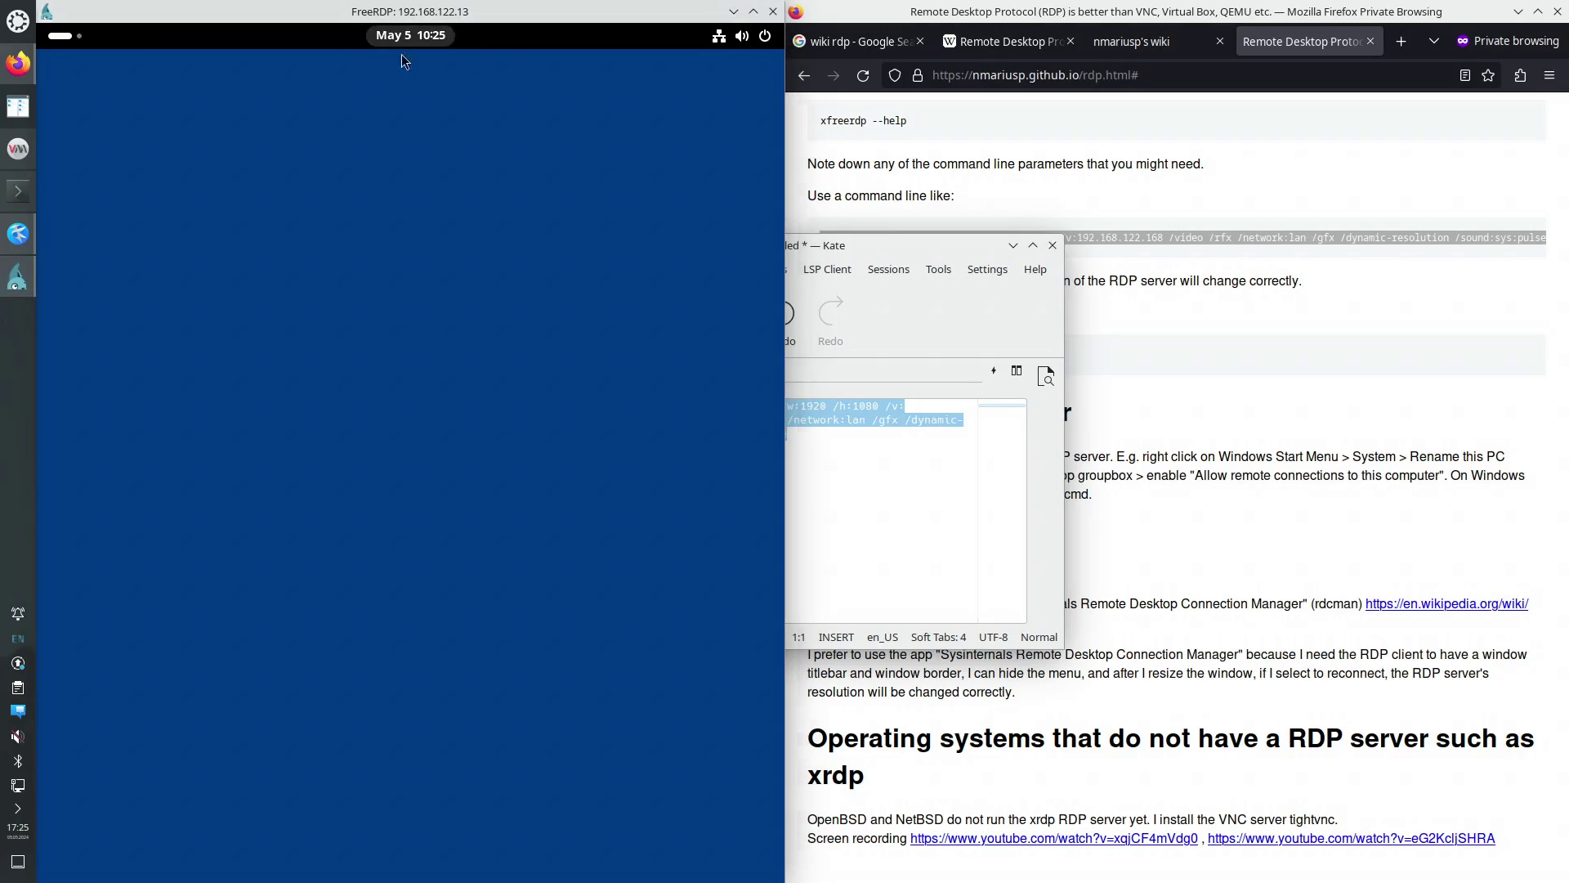
pyautogui.click(68, 38)
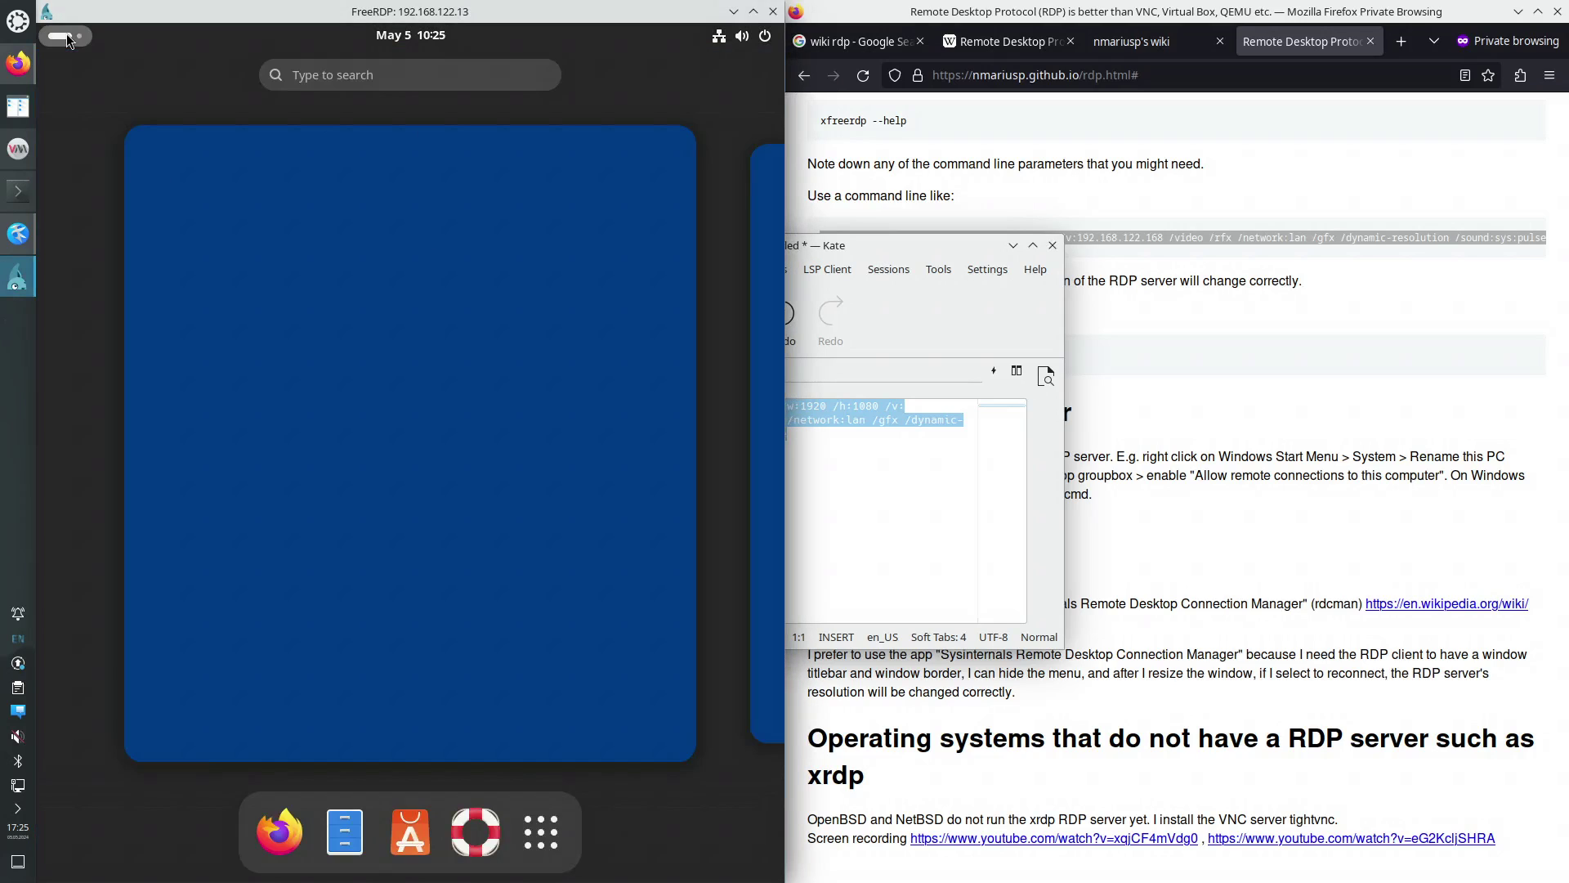
pyautogui.click(71, 43)
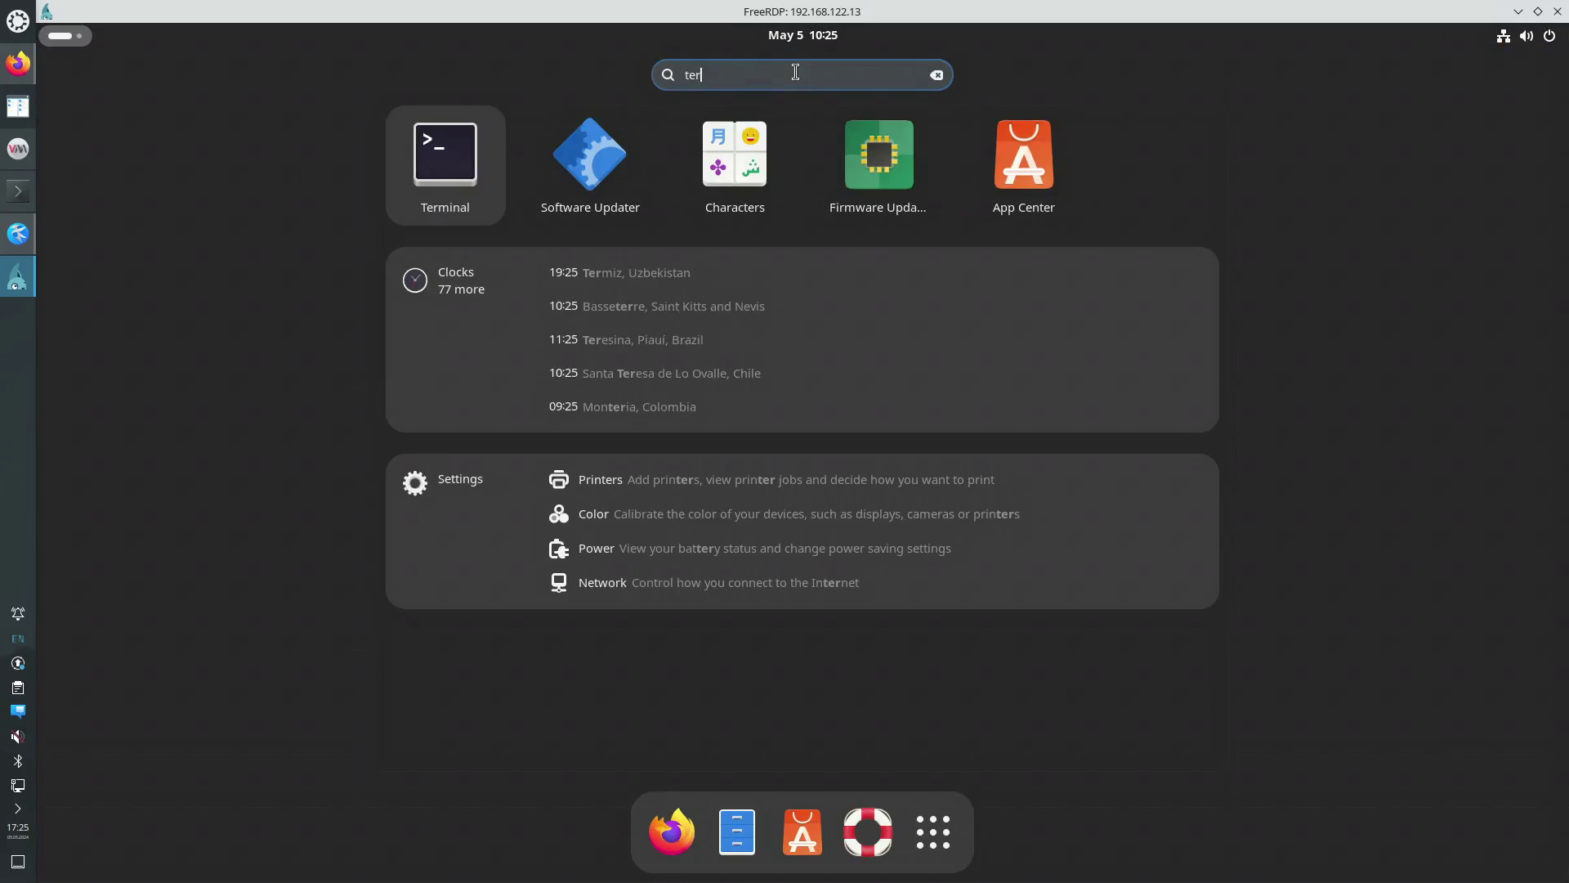
pyautogui.press('Return')
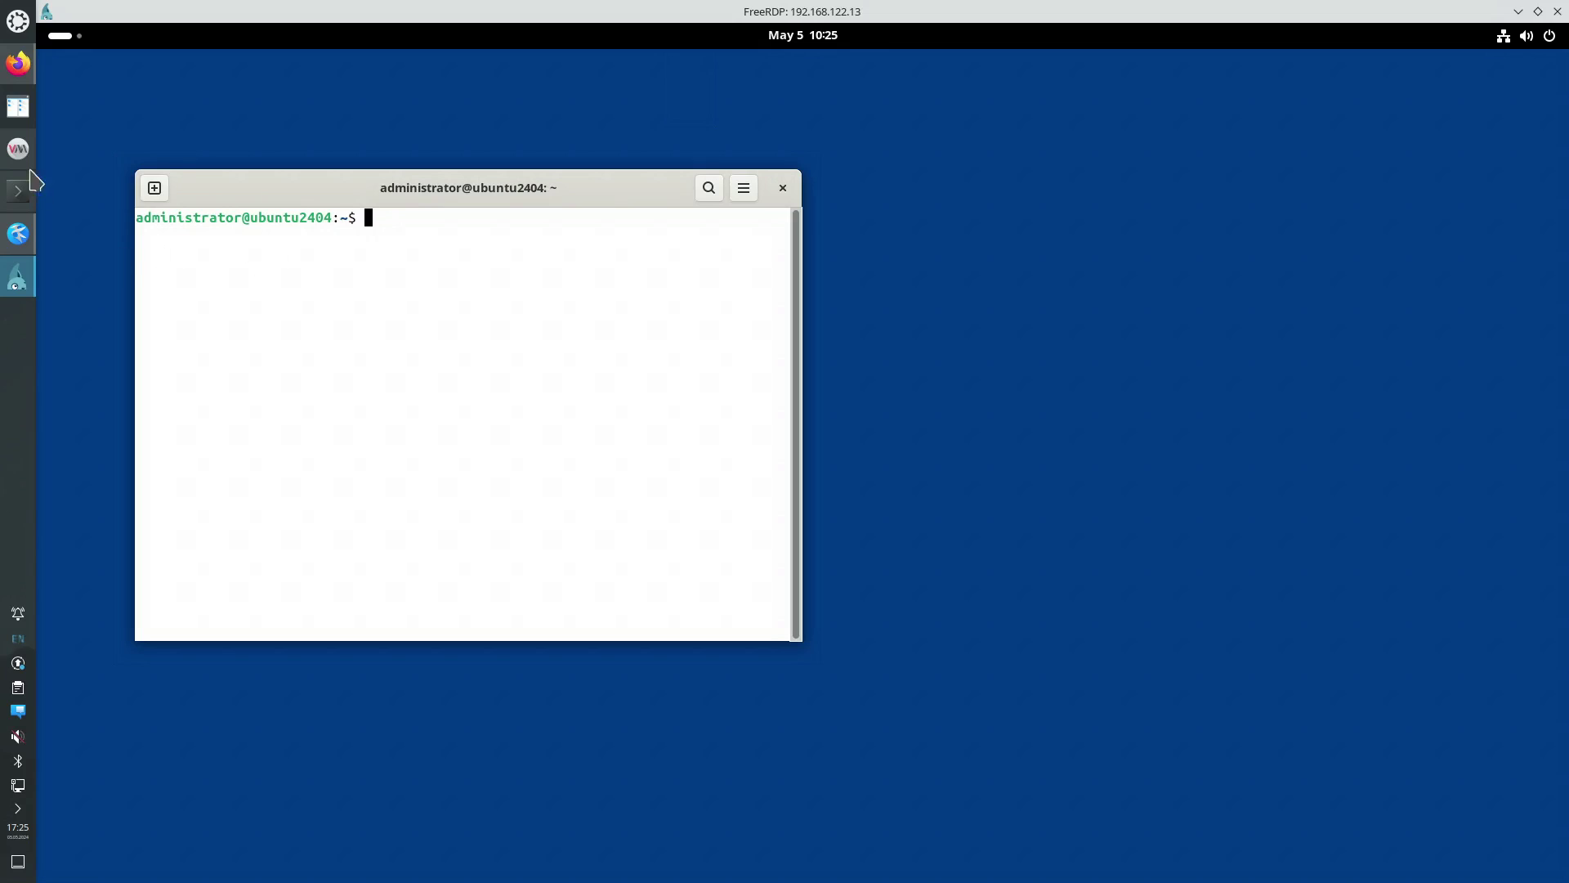
# On the Firefox RDP wiki, highlight 'sudo apt install xrdp xorgxrdp' and zoom the page to 120%.
pyautogui.click(18, 63)
pyautogui.scroll(20, 1025, 194)
pyautogui.scroll(10, 1026, 194)
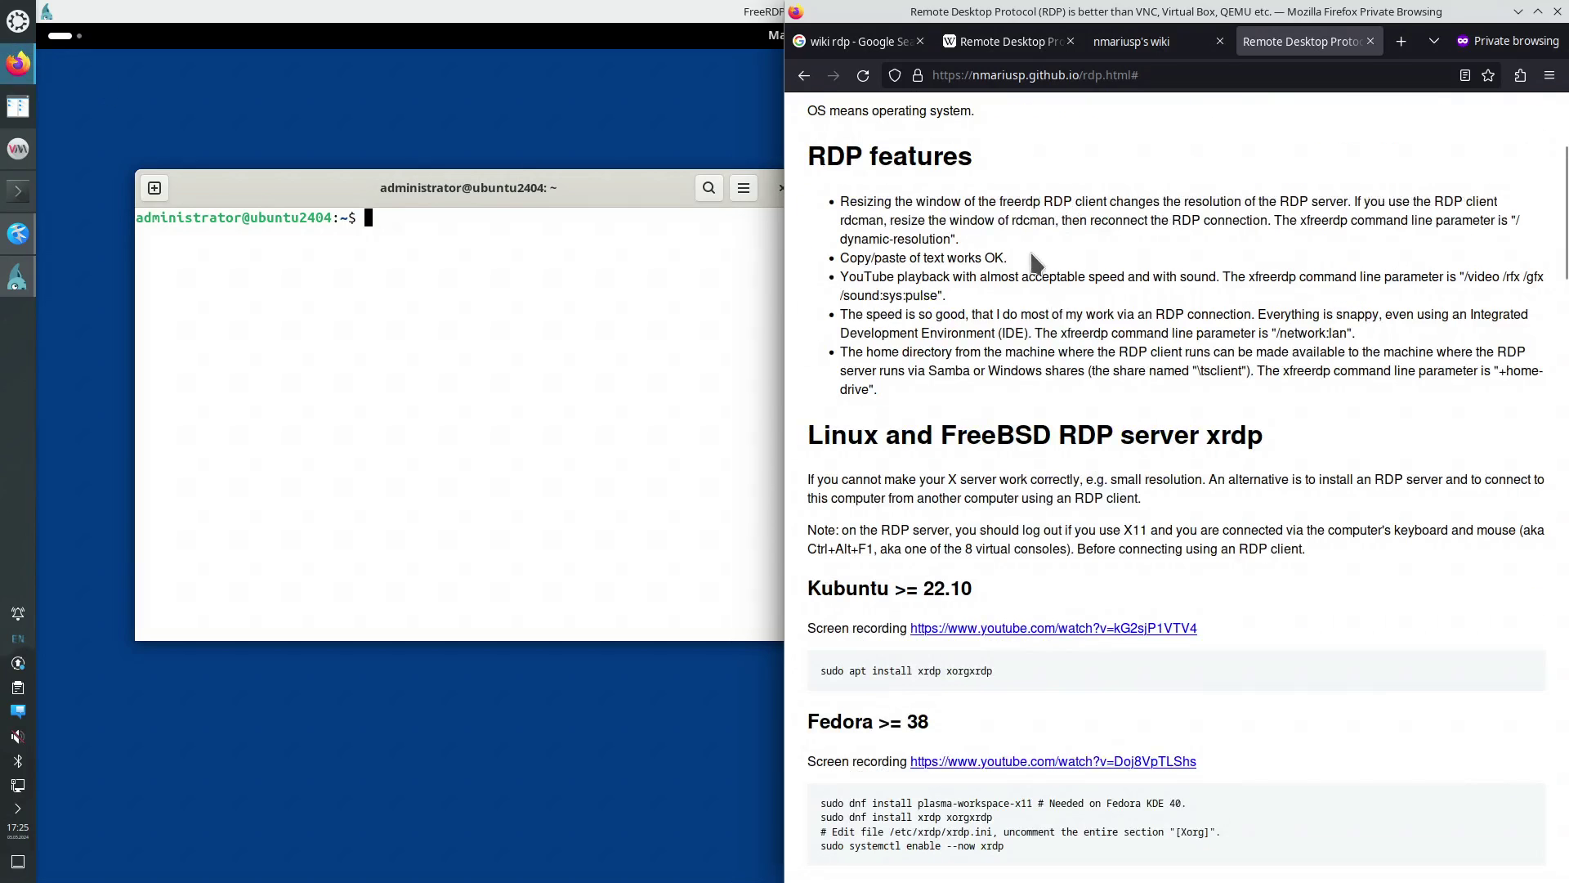
pyautogui.moveTo(997, 670); pyautogui.dragTo(820, 670)
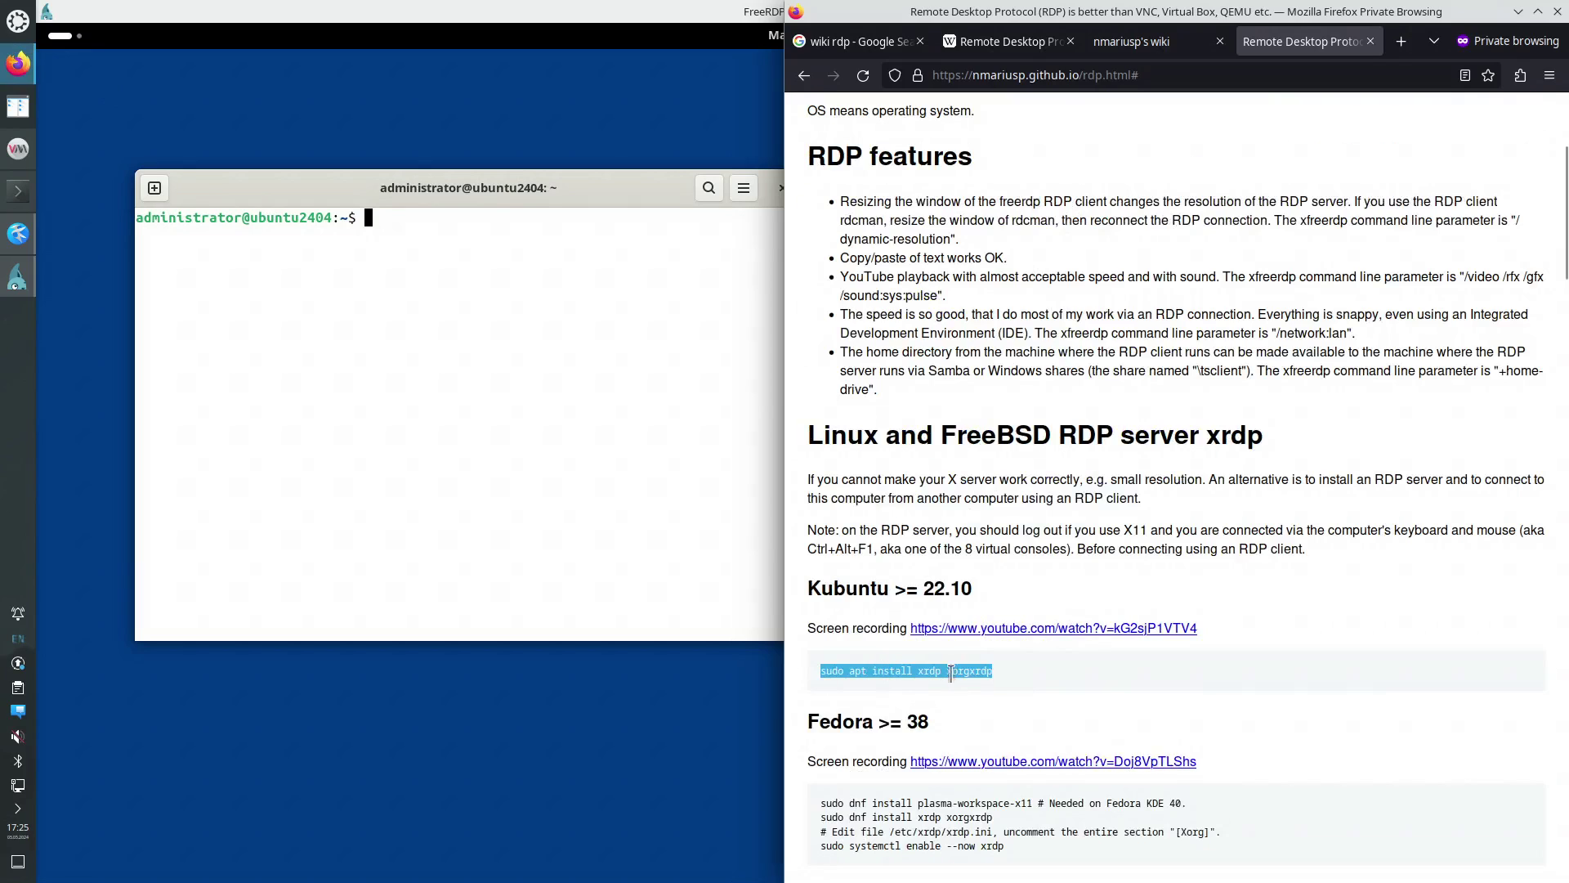
pyautogui.hotkey('ctrl', '+')
pyautogui.hotkey('ctrl', '+')
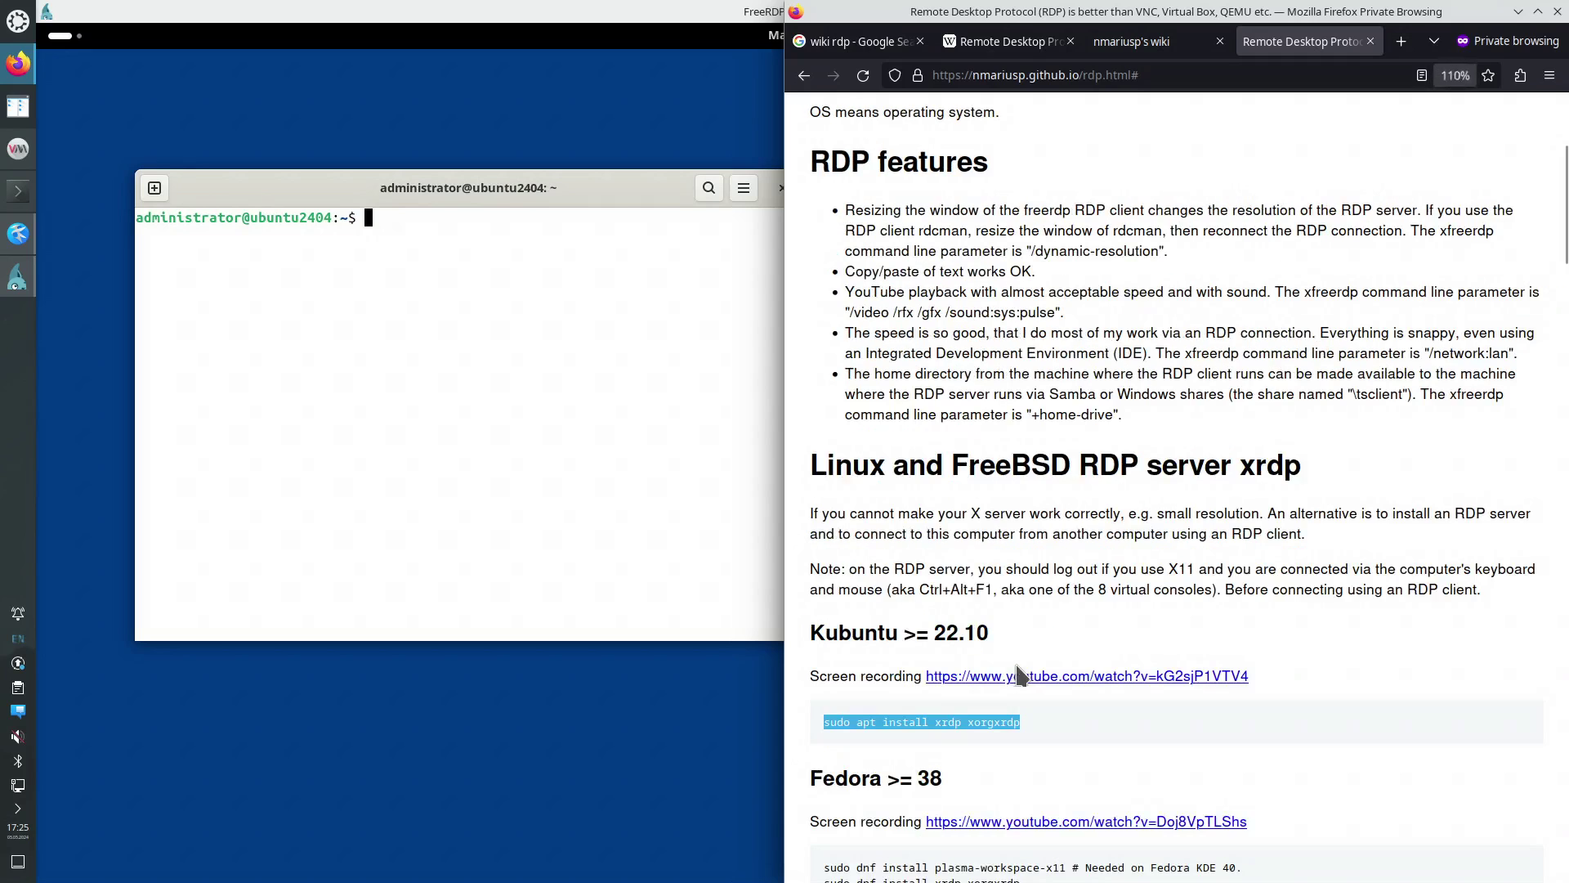
pyautogui.scroll(-3, 1068, 730)
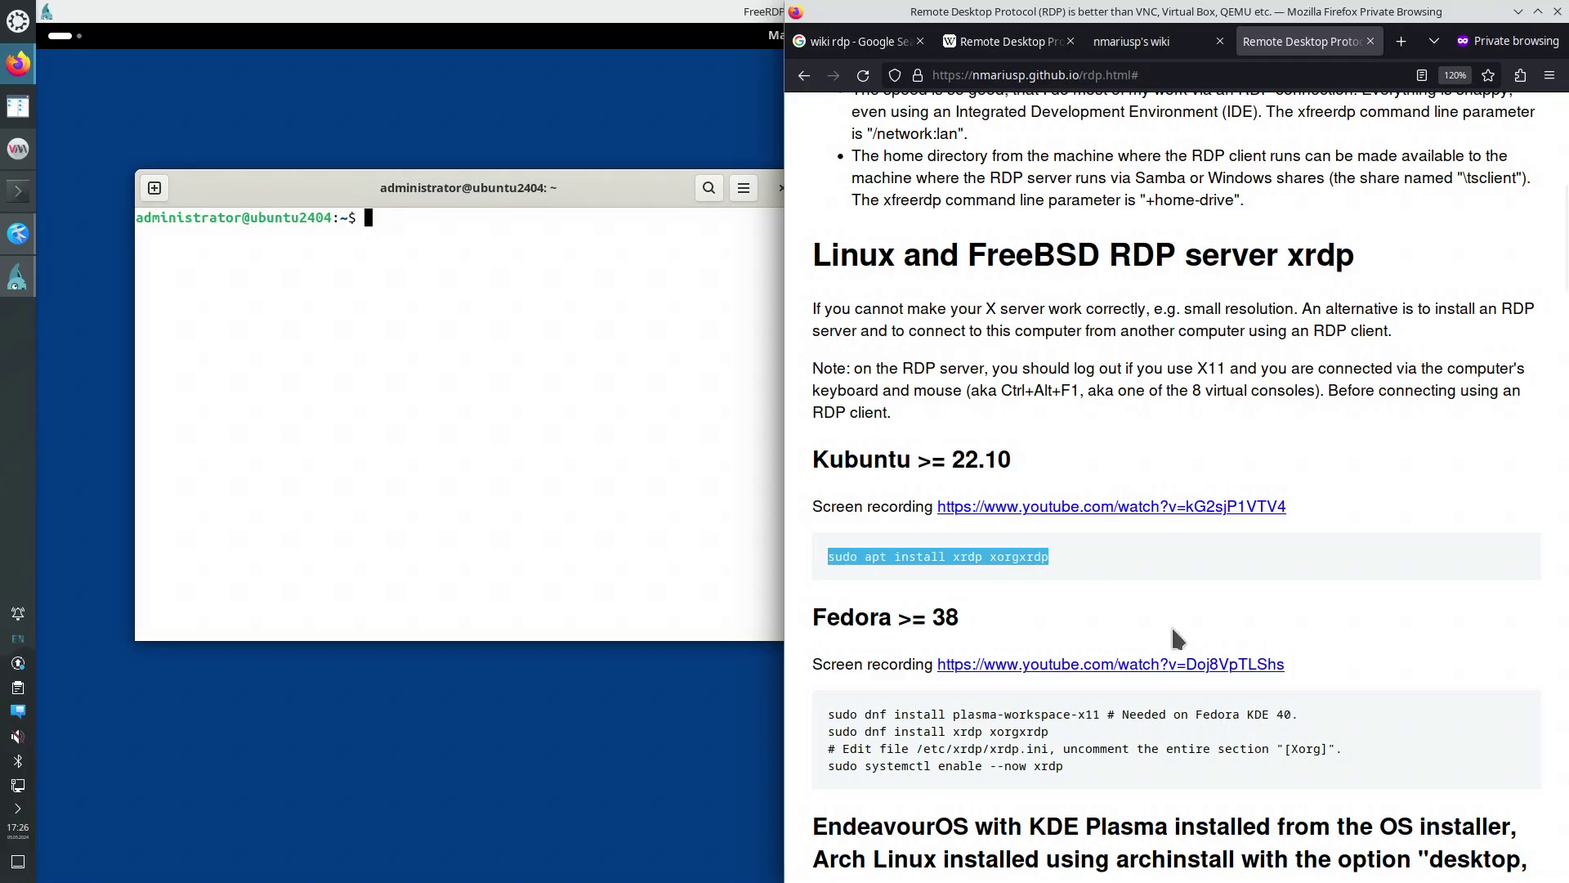
# Scroll further down the wiki page to the recommended xfreerdp command line.
pyautogui.click(897, 569)
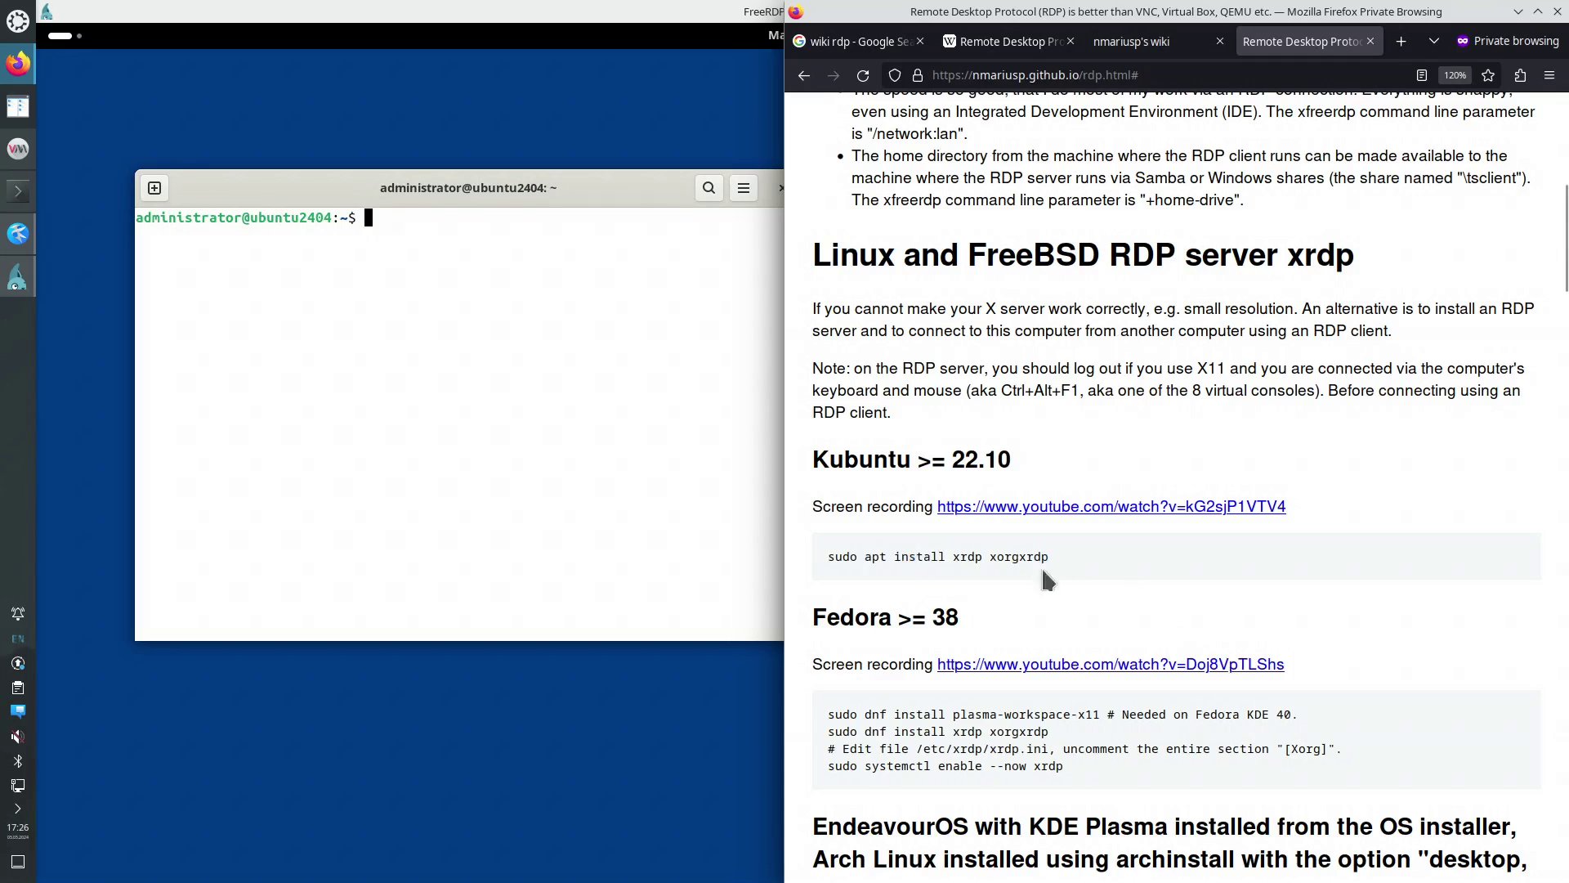
pyautogui.scroll(-20, 1124, 557)
pyautogui.scroll(-15, 1128, 566)
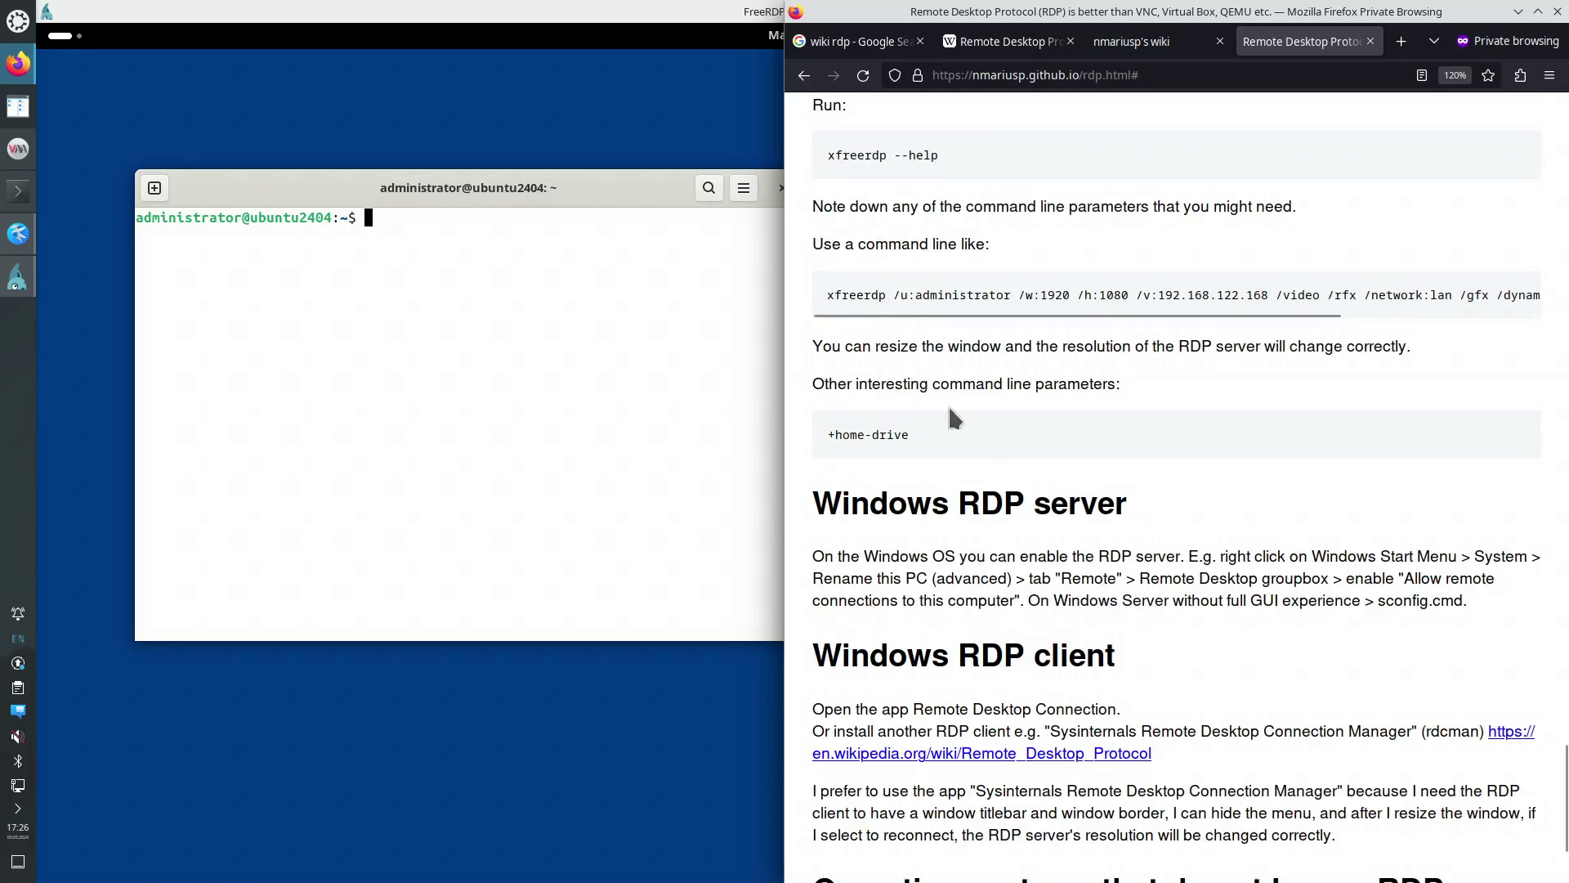
pyautogui.moveTo(970, 315); pyautogui.dragTo(910, 311)
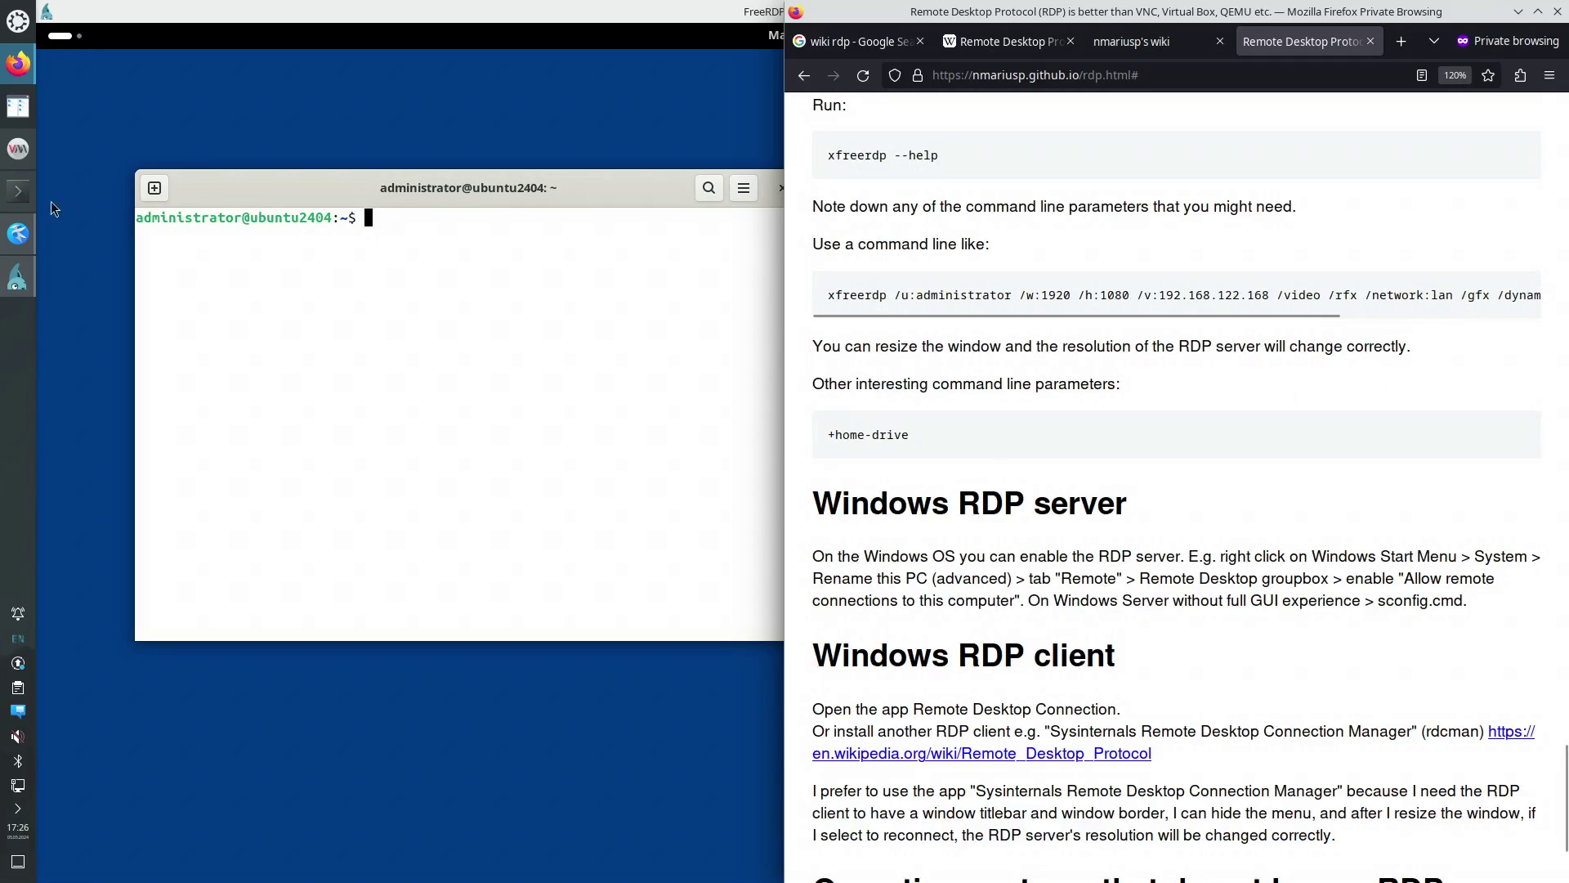
# Zoom Konsole's text and highlight the xfreerdp name, /u:administrator and /w:1920 /h:1080 options.
pyautogui.click(18, 191)
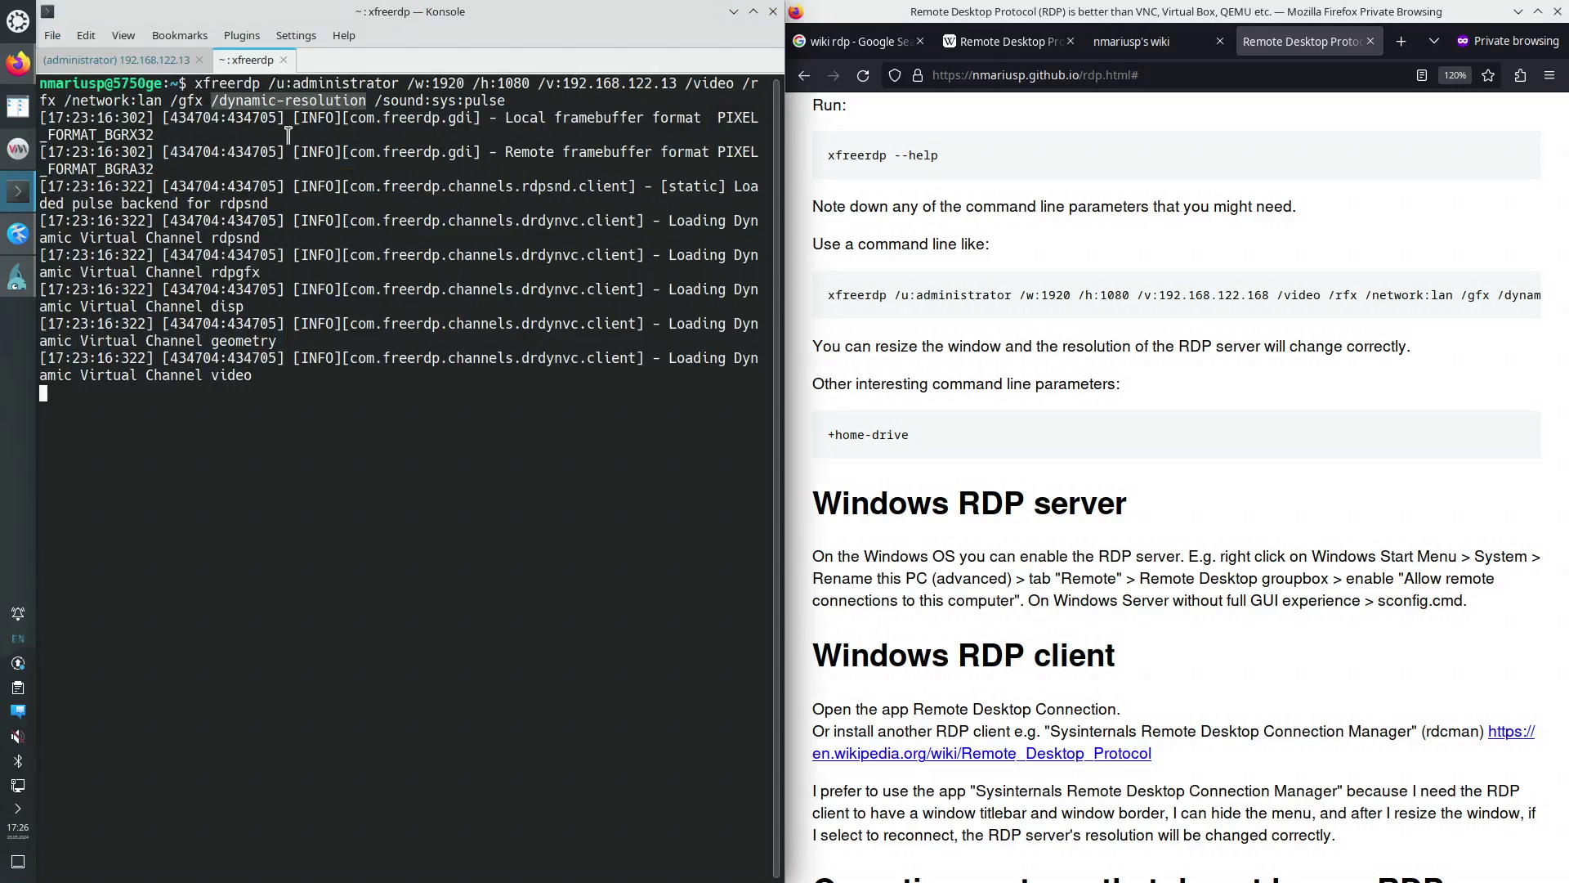
pyautogui.hotkey('ctrl', '+')
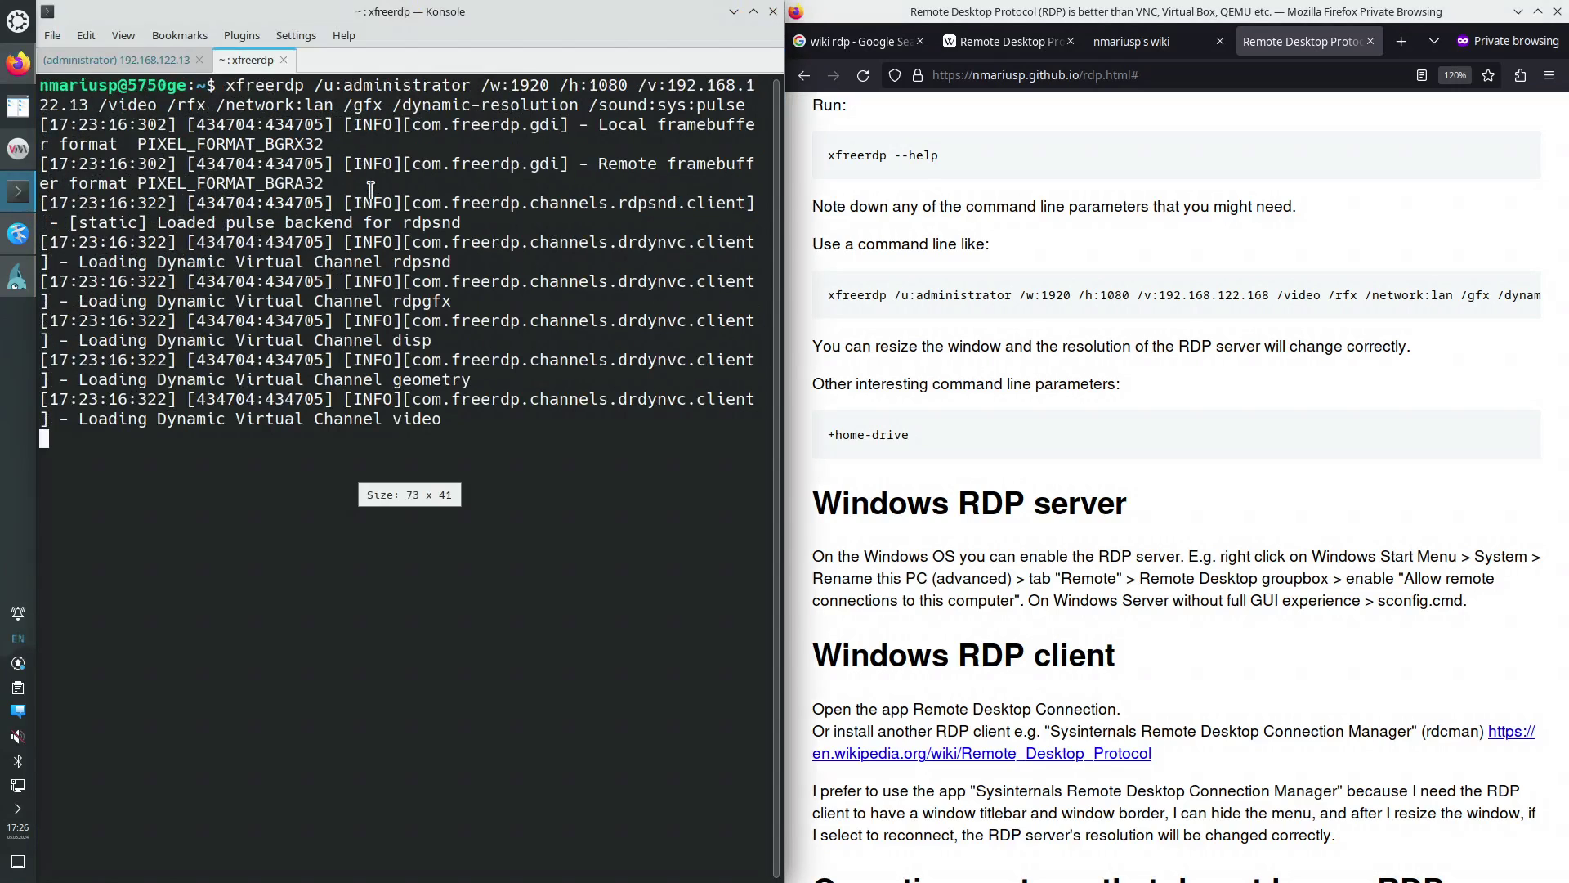
pyautogui.doubleClick(262, 87)
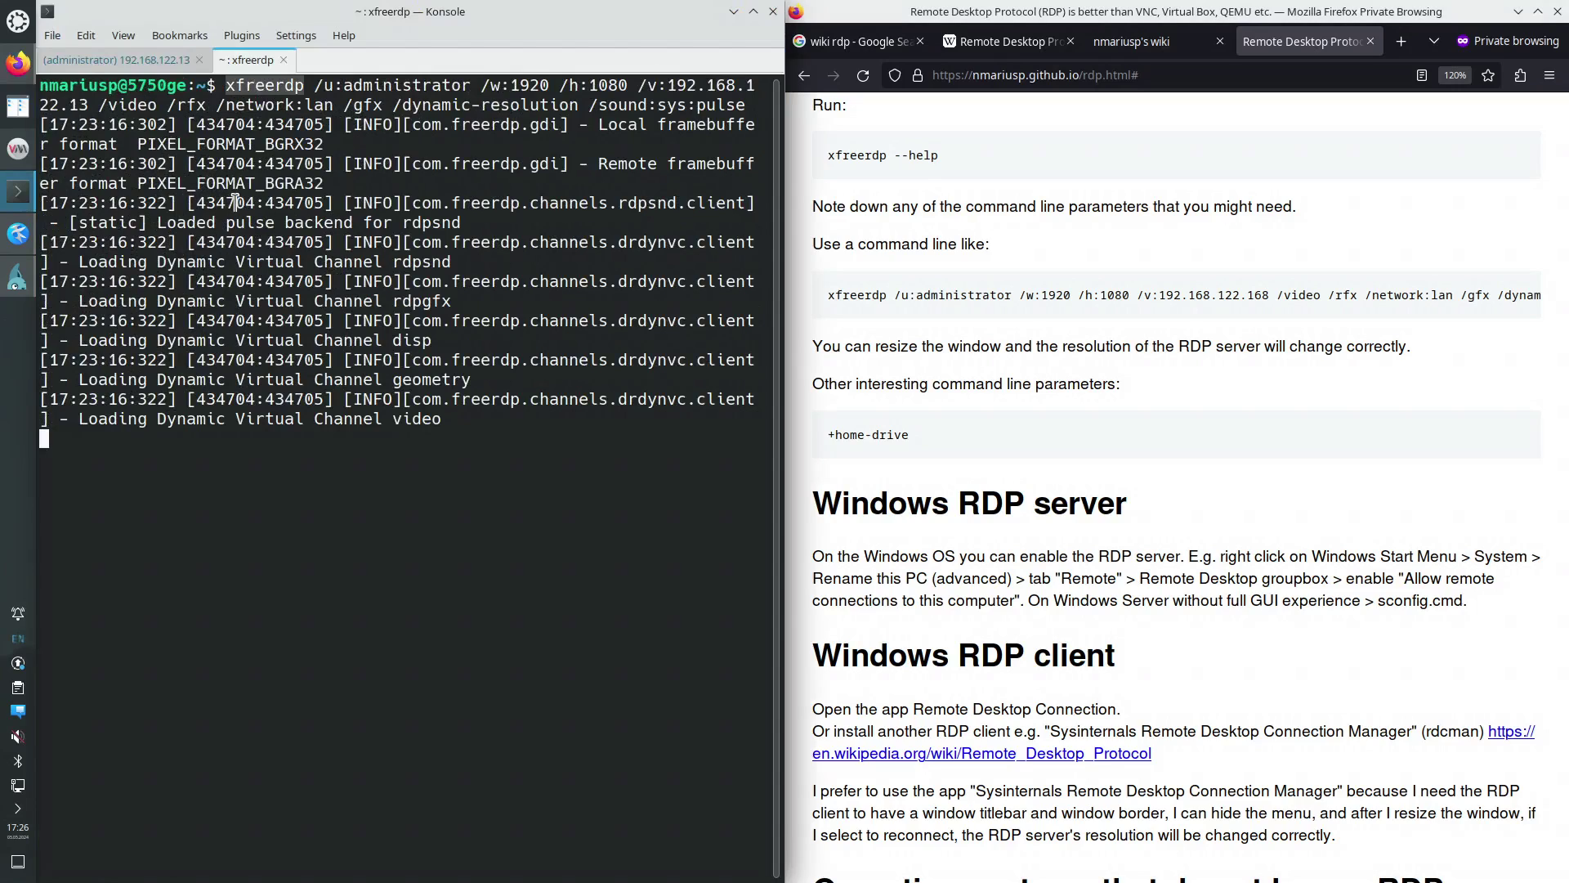
pyautogui.click(333, 82)
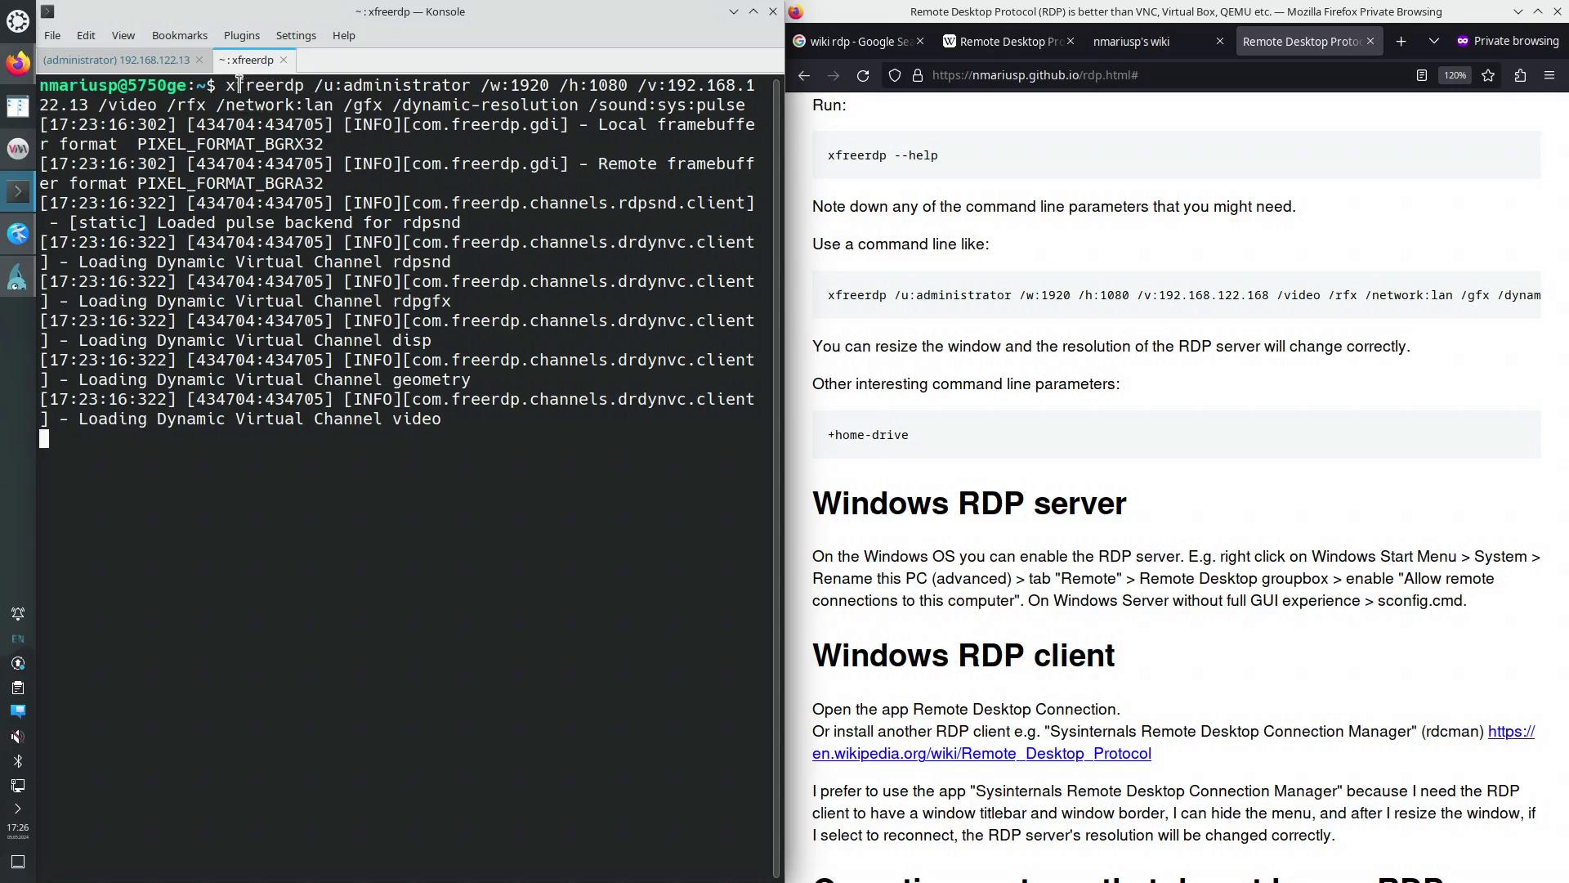
pyautogui.moveTo(236, 85); pyautogui.dragTo(309, 82)
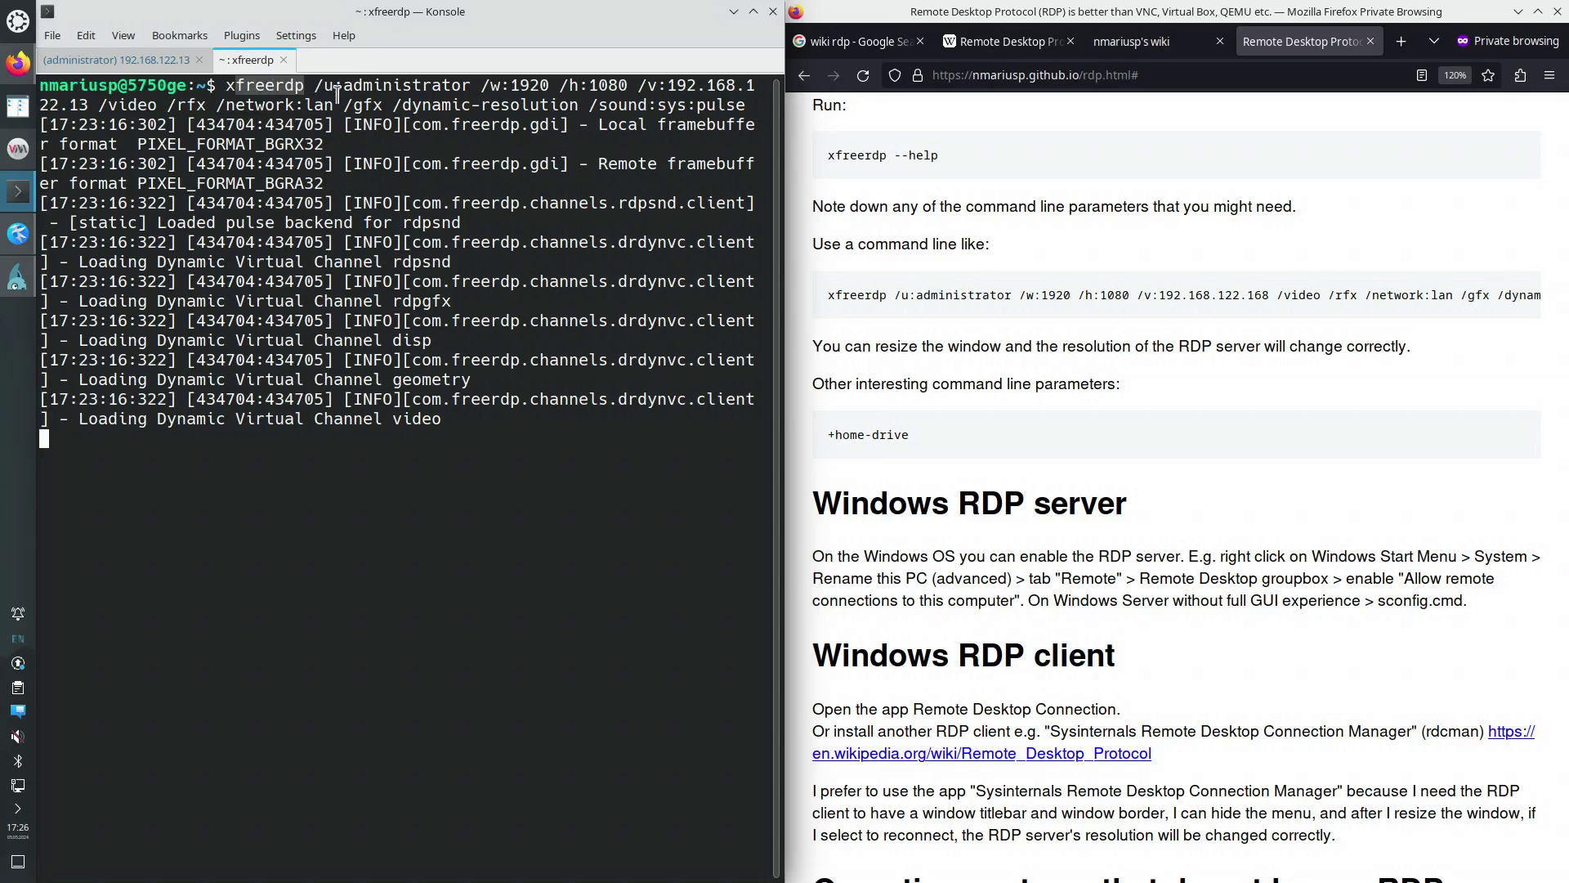
pyautogui.doubleClick(357, 89)
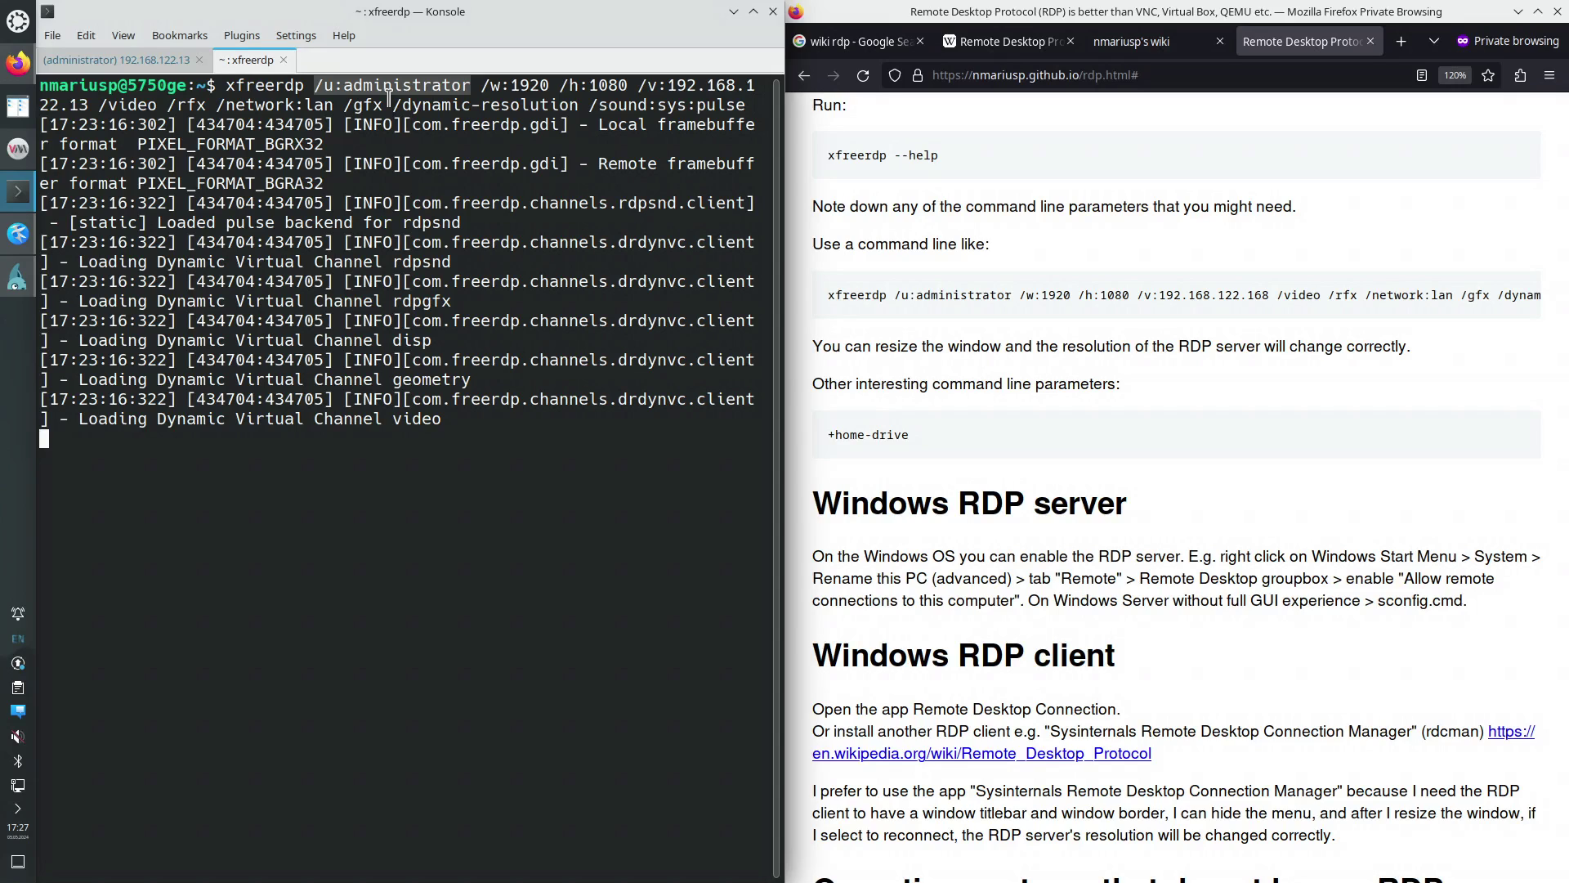
pyautogui.moveTo(491, 85); pyautogui.dragTo(627, 85)
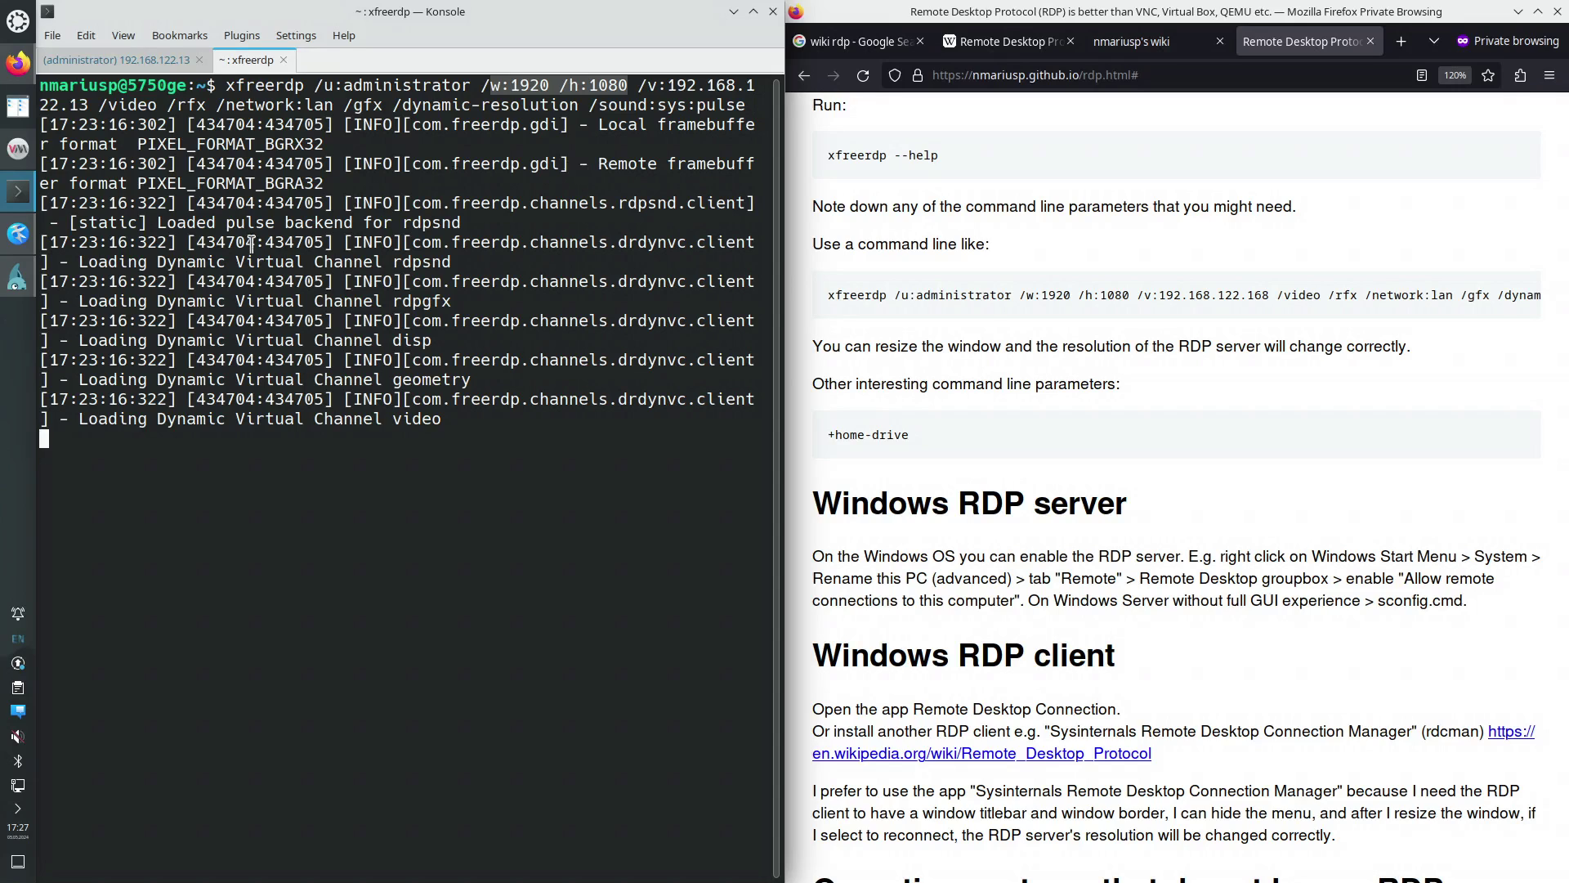
# Restore the full-screen FreeRDP session to a window, move it right and down, and enlarge it.
pyautogui.click(18, 277)
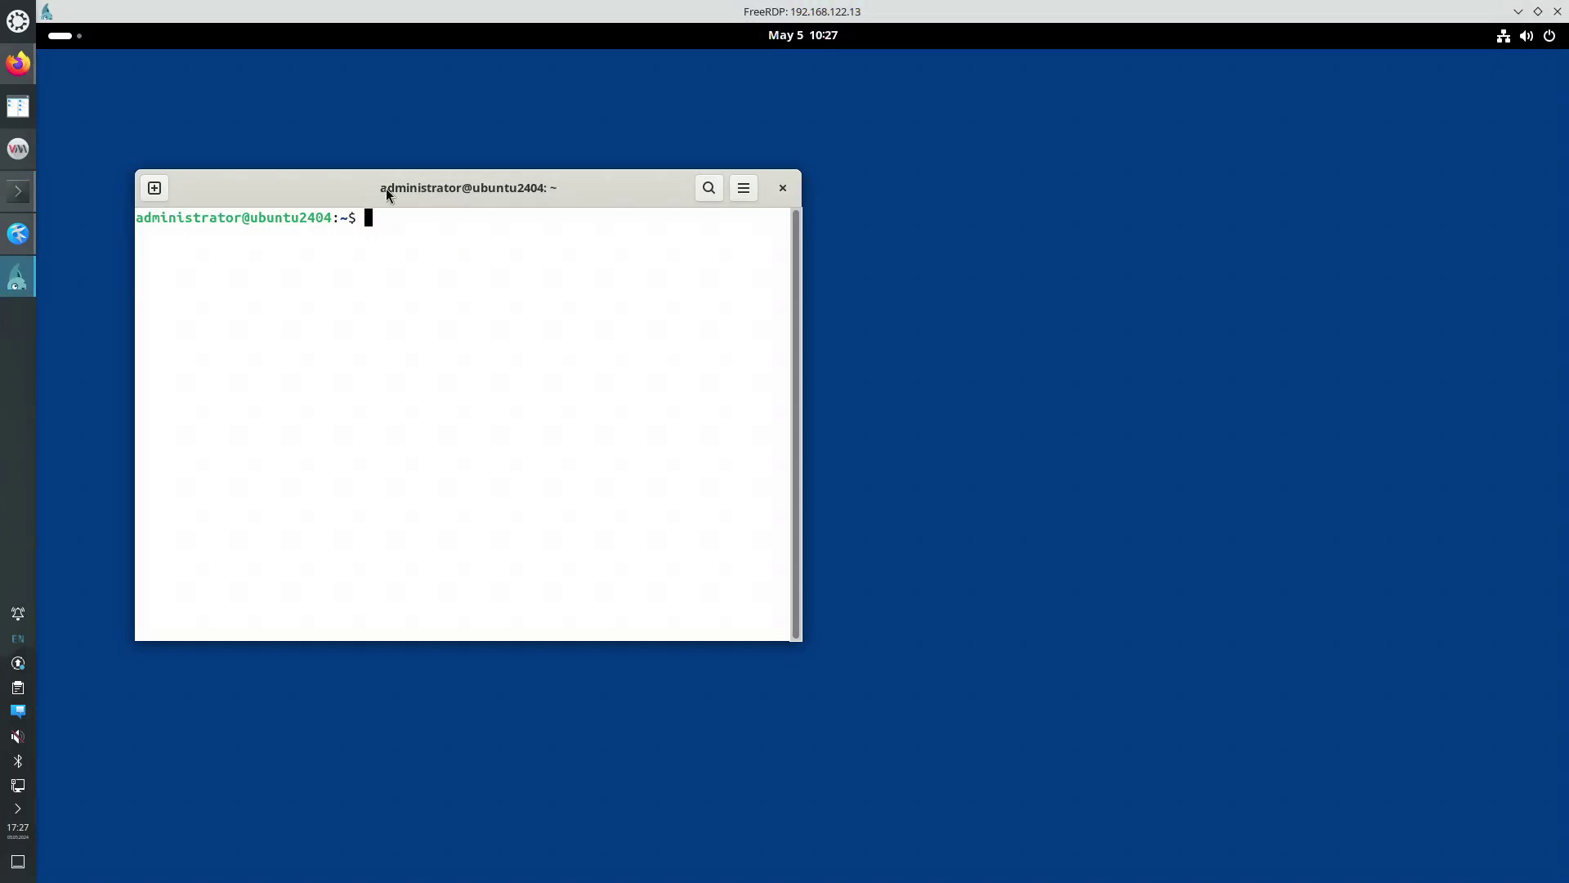
pyautogui.doubleClick(560, 11)
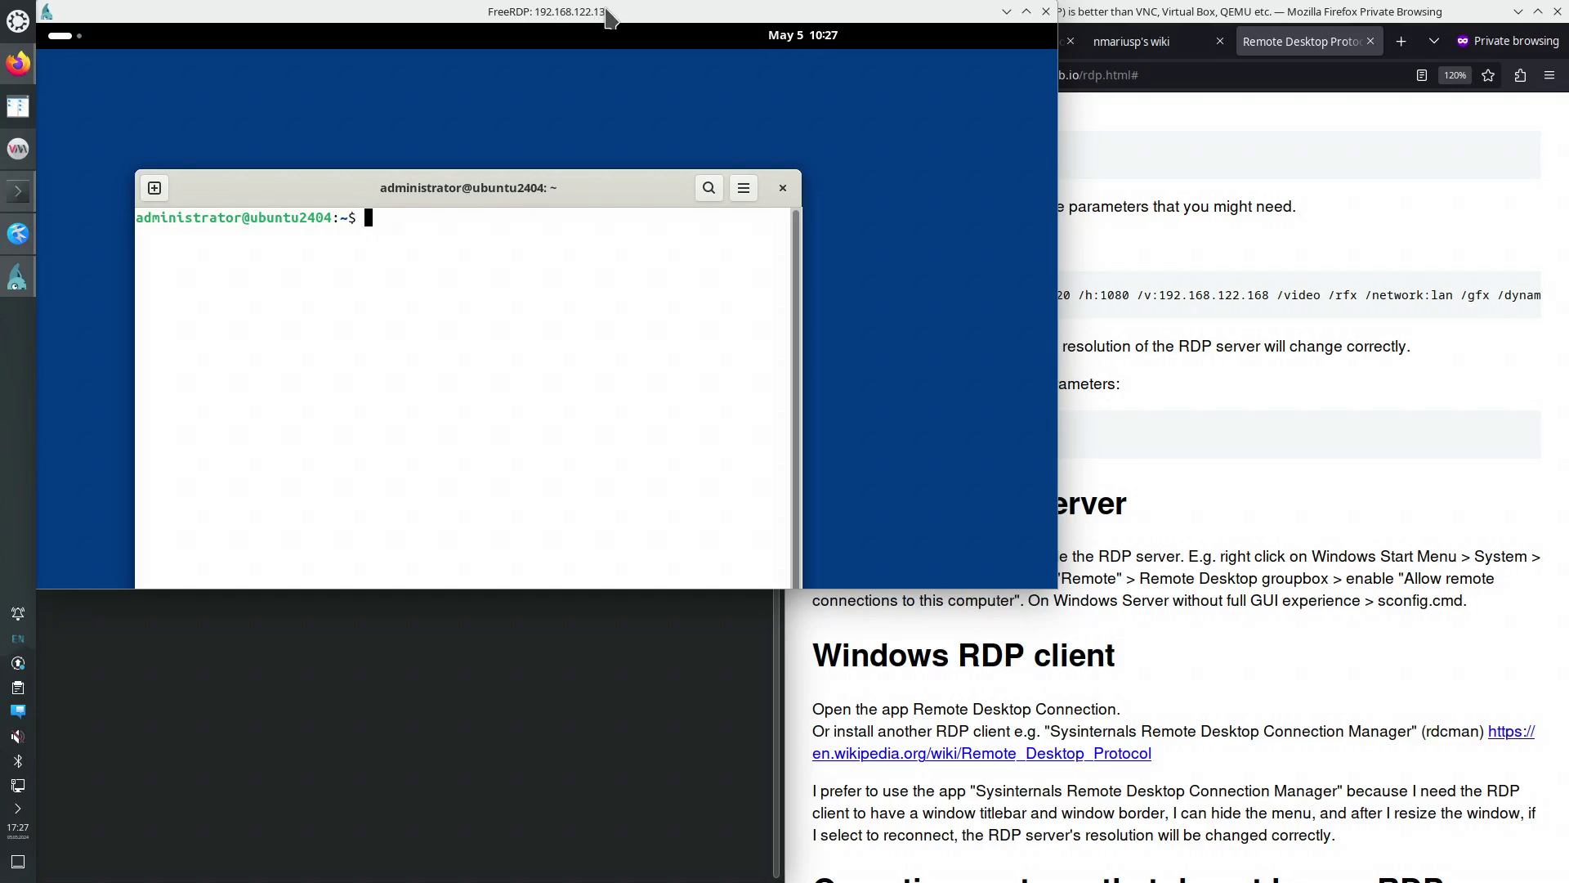
pyautogui.moveTo(609, 16); pyautogui.dragTo(763, 133)
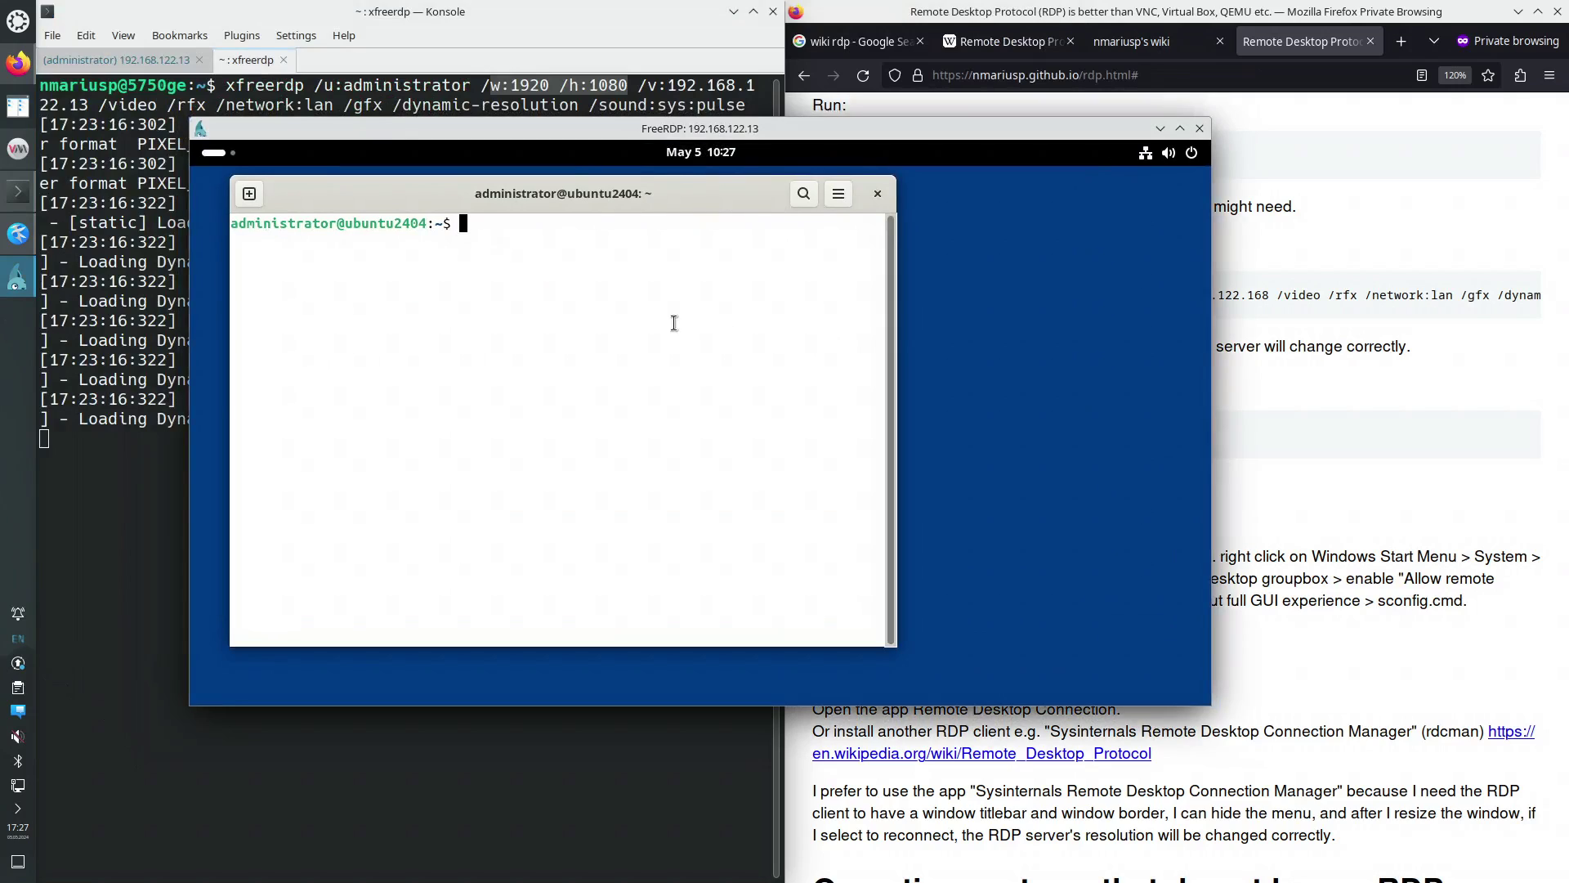
pyautogui.moveTo(680, 133); pyautogui.dragTo(897, 184)
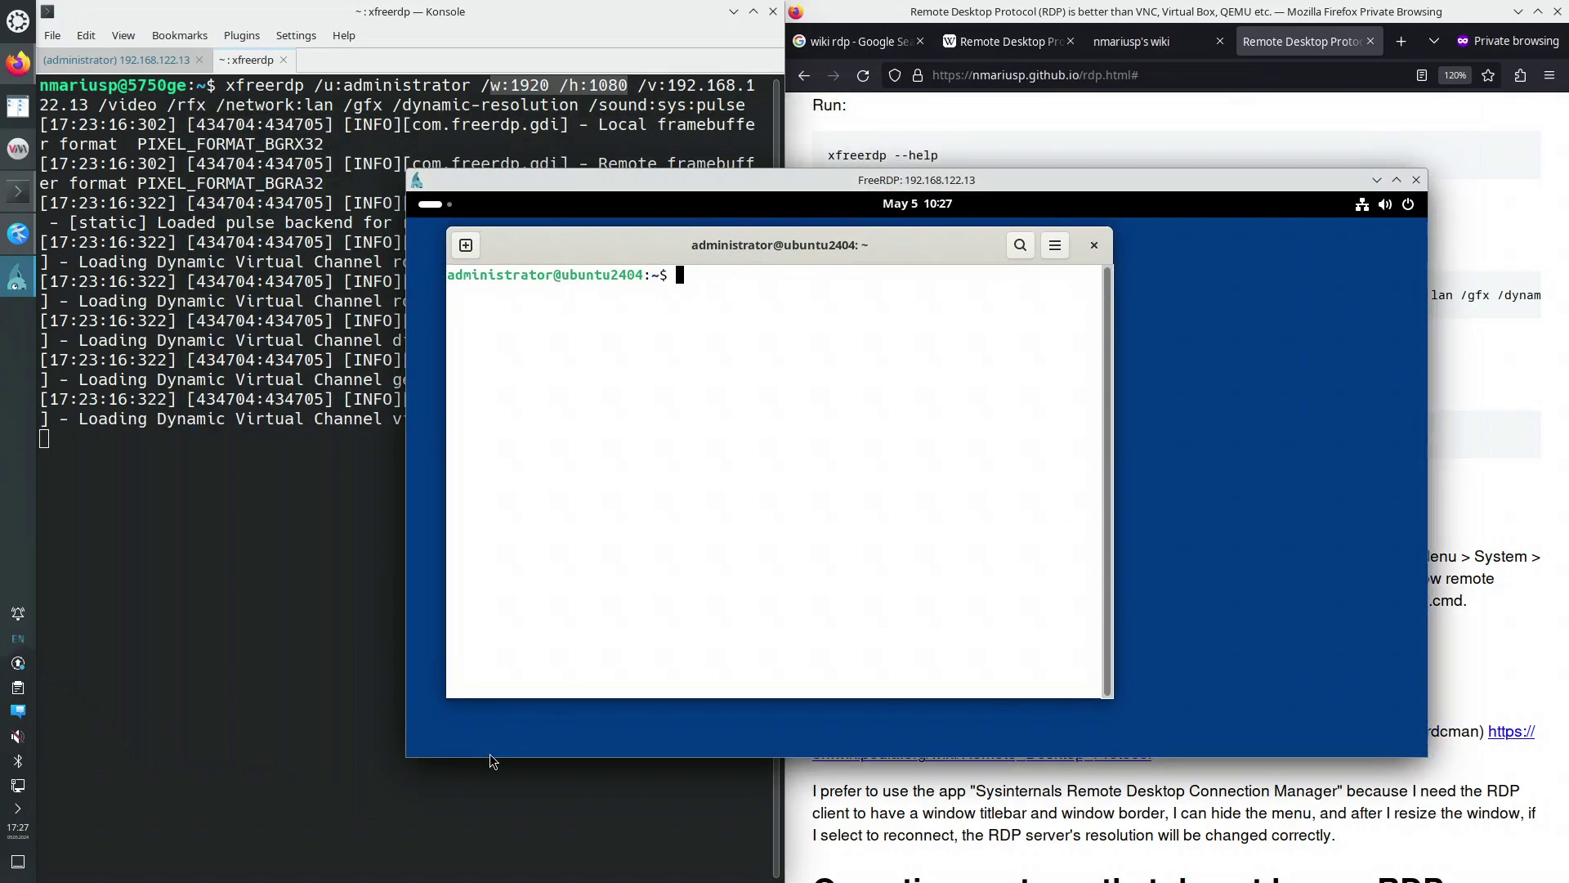
pyautogui.moveTo(406, 760); pyautogui.dragTo(234, 851)
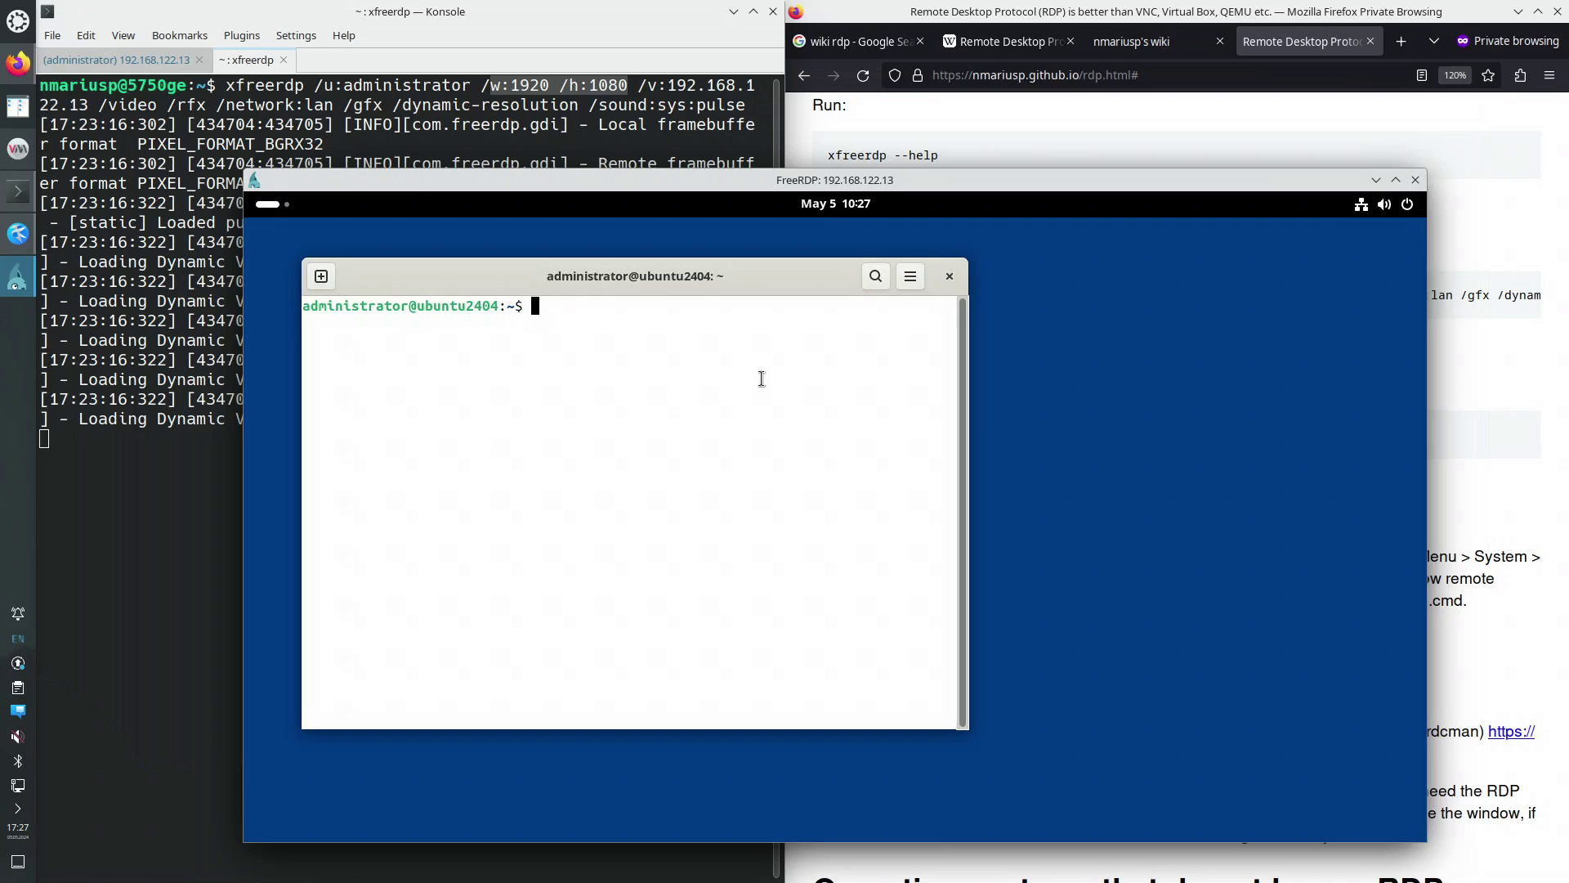
pyautogui.click(920, 153)
# Copy 'xfreerdp --help' from the wiki and run it in the remote terminal, which reports it isn't installed.
pyautogui.moveTo(948, 155); pyautogui.dragTo(825, 161)
pyautogui.rightClick(838, 157)
pyautogui.click(876, 170)
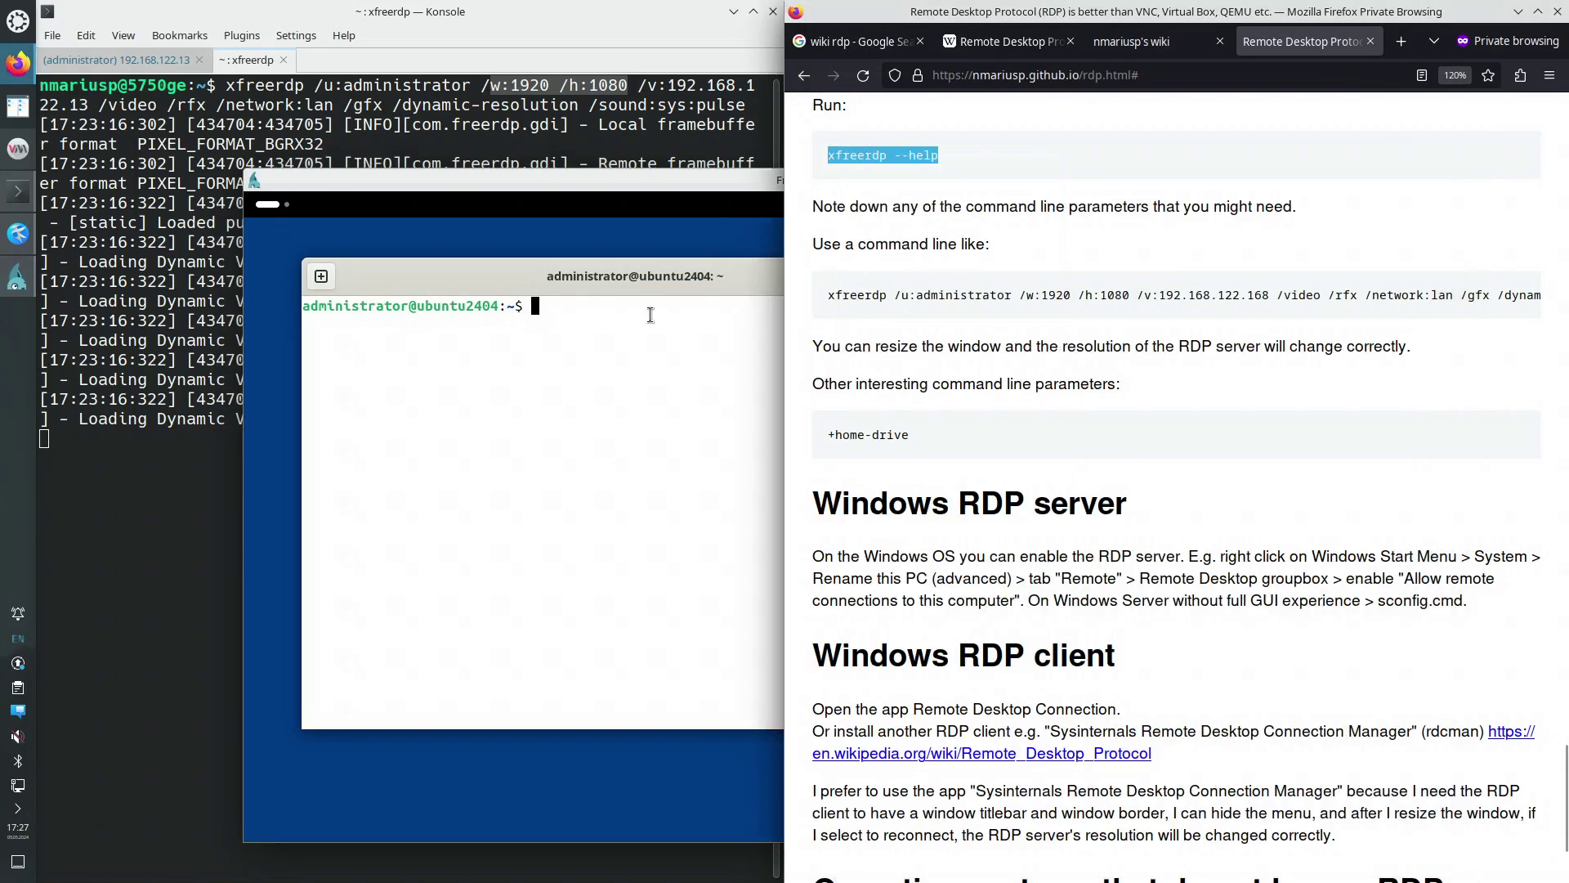
pyautogui.rightClick(649, 317)
pyautogui.click(689, 380)
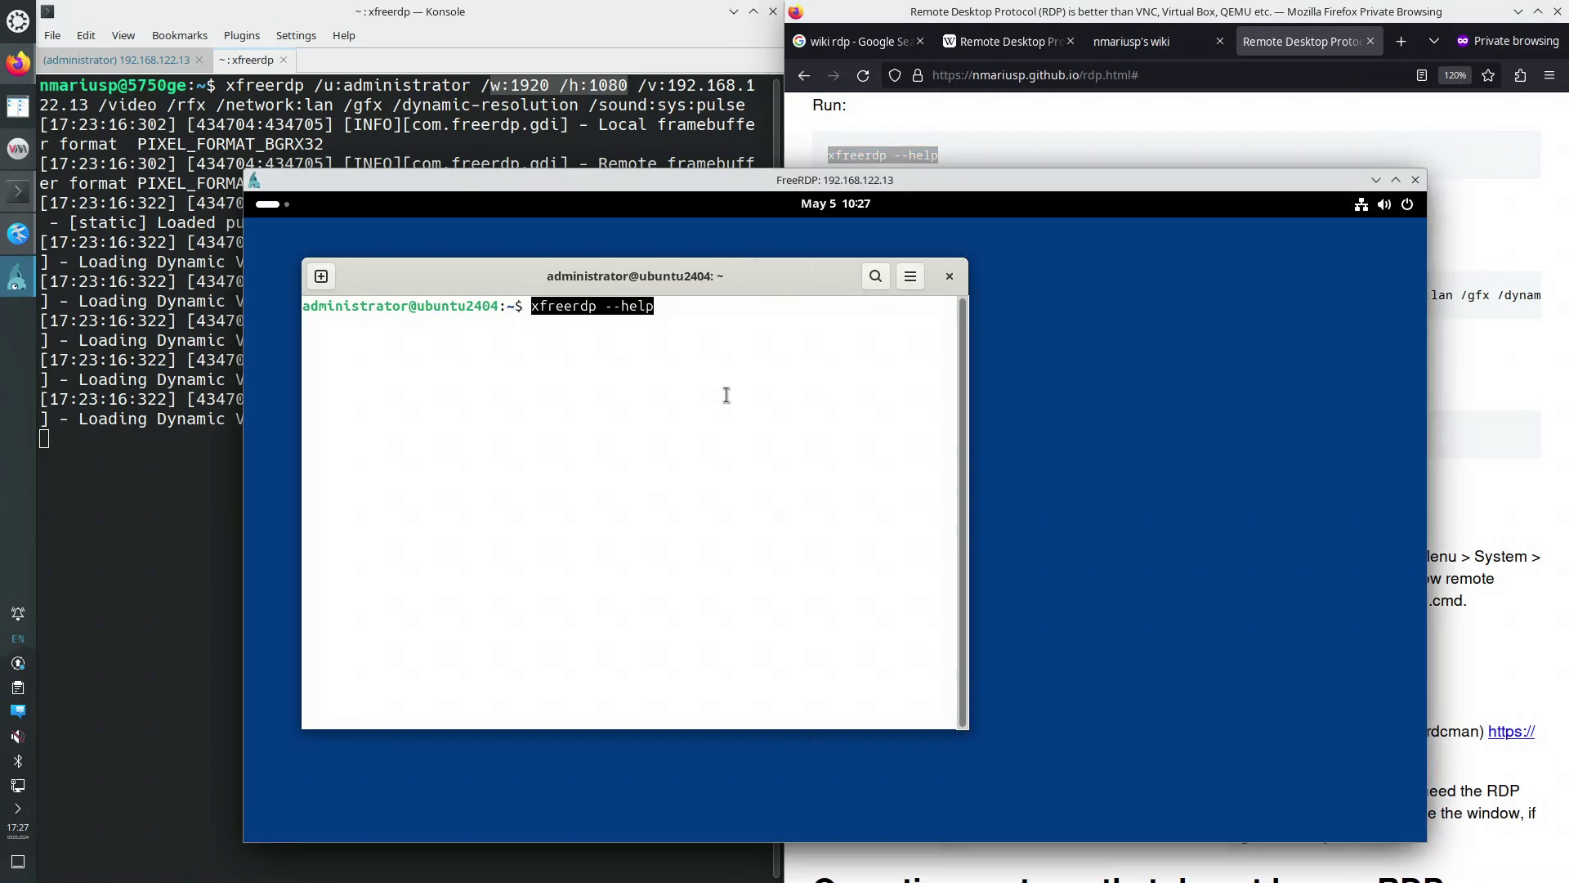
pyautogui.press('Return')
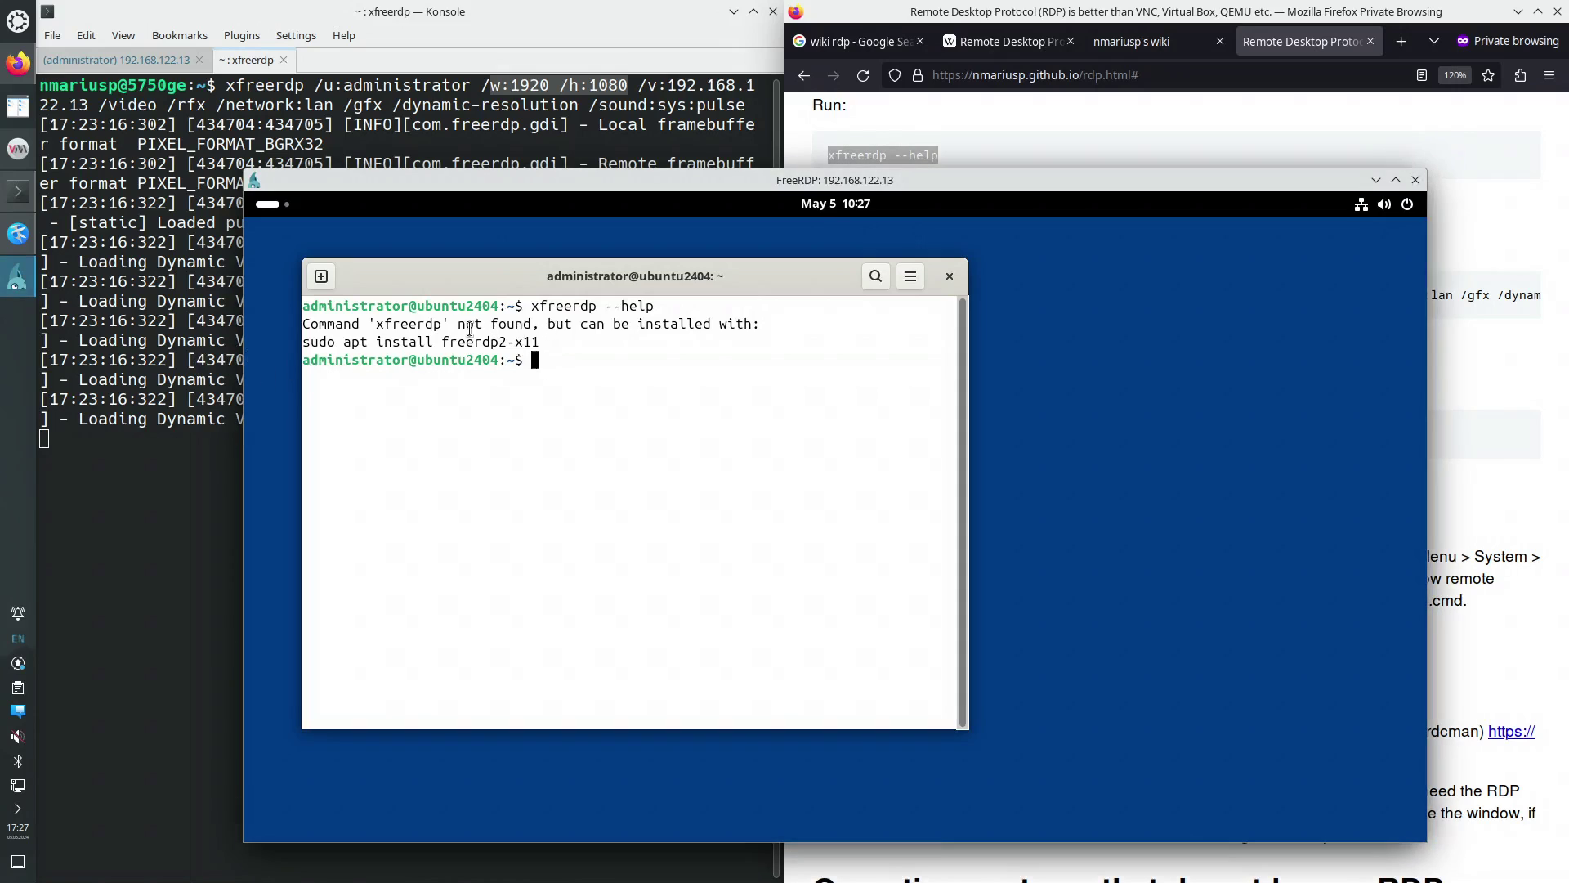
pyautogui.click(341, 112)
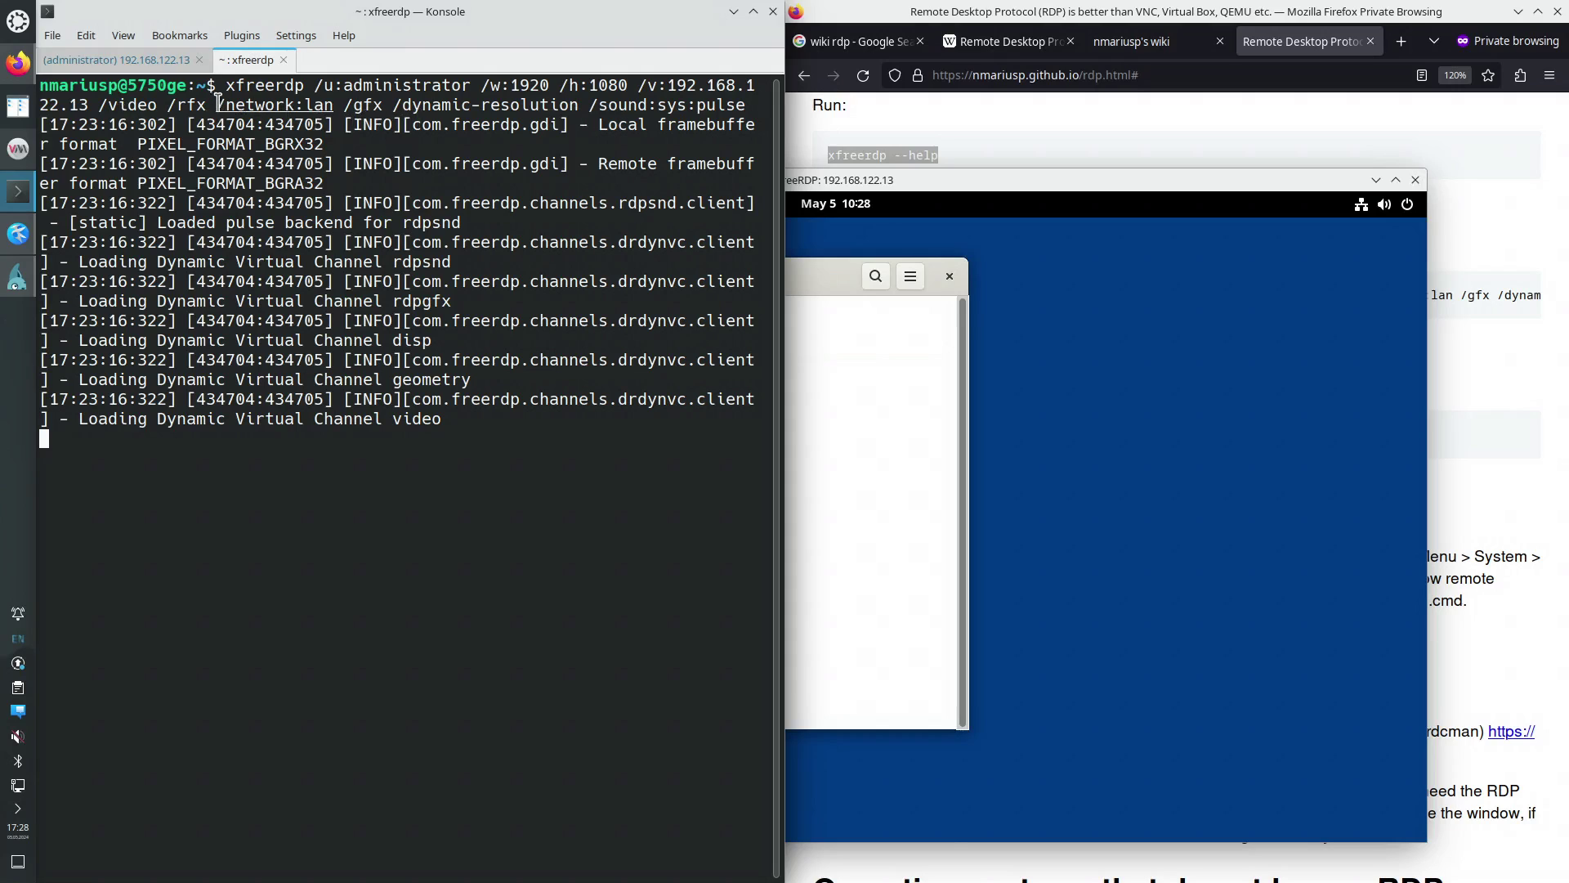
# Highlight the /network:lan, /gfx, /rfx, /video and /sound:sys:pulse options in Konsole's xfreerdp command.
pyautogui.moveTo(220, 105); pyautogui.dragTo(324, 104)
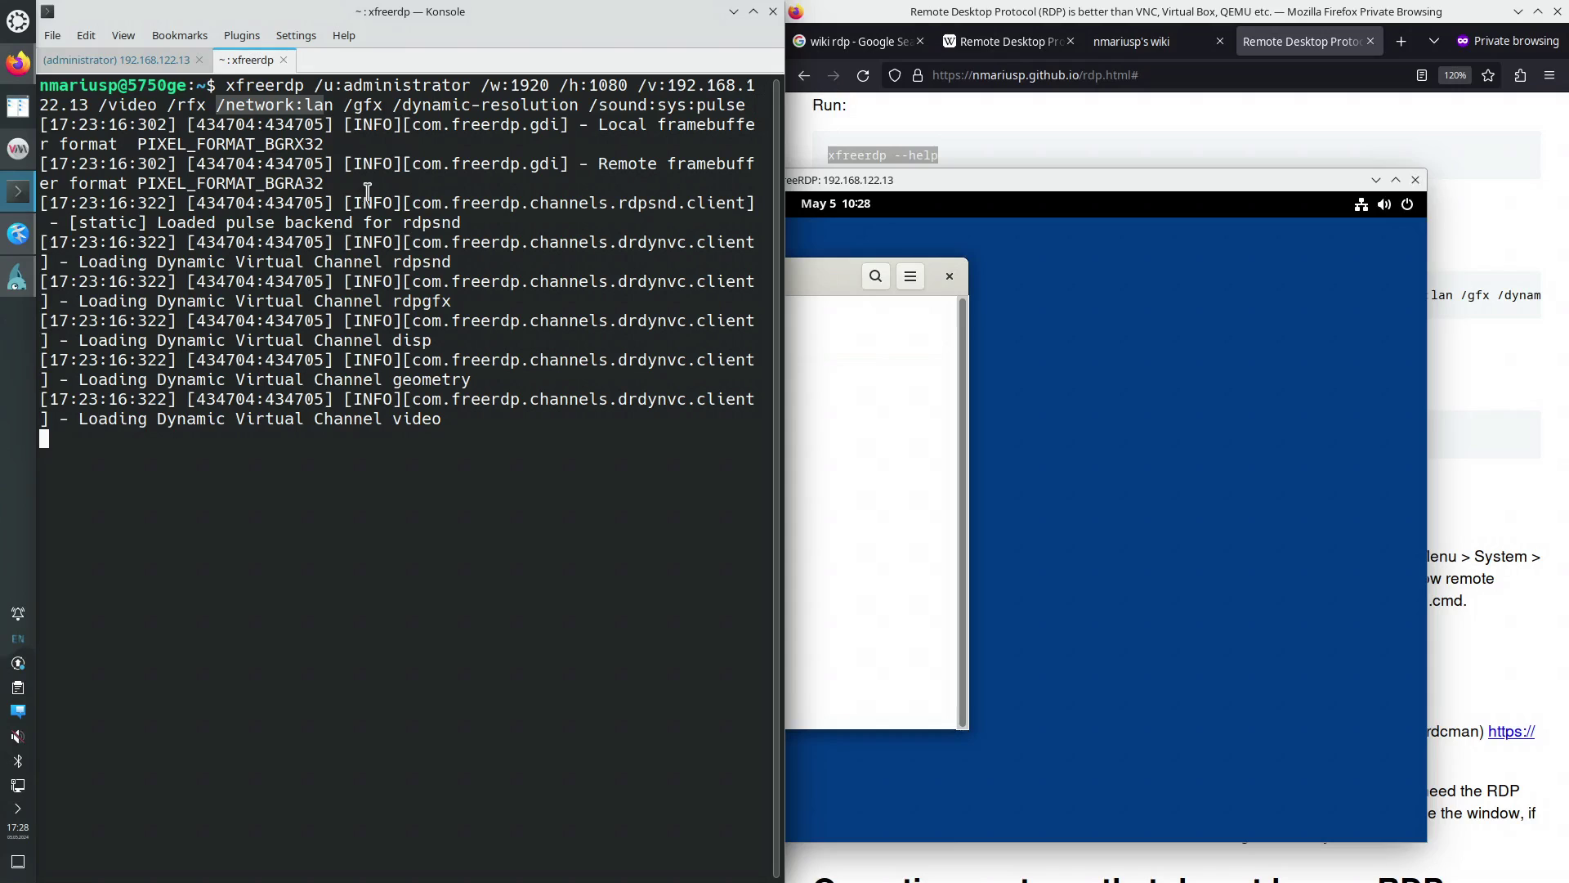
pyautogui.moveTo(344, 104); pyautogui.dragTo(383, 102)
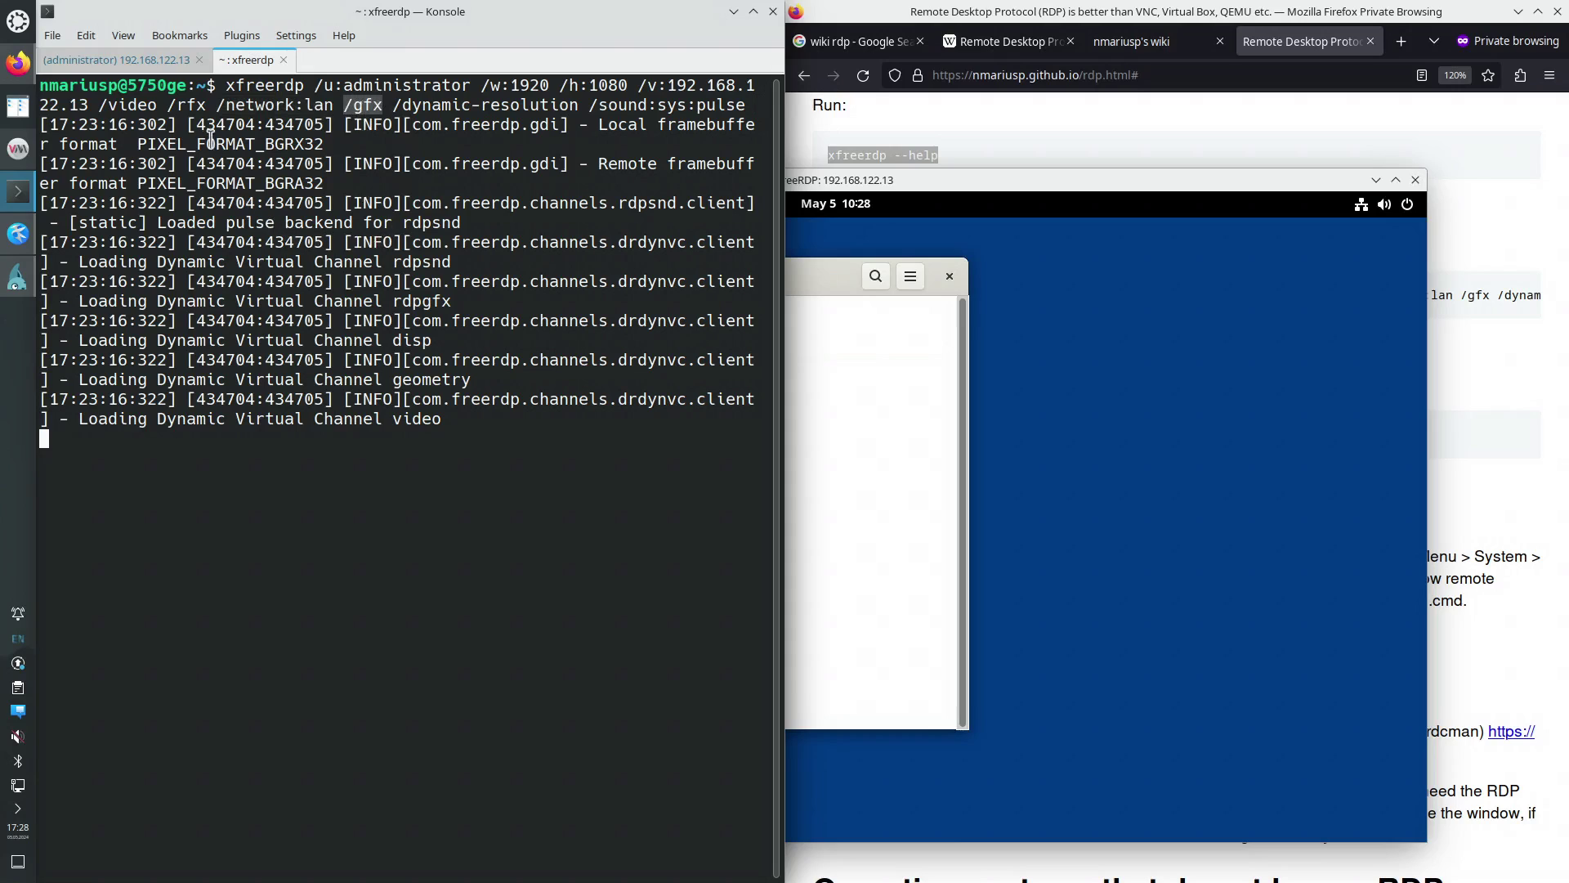
pyautogui.moveTo(167, 105); pyautogui.dragTo(206, 105)
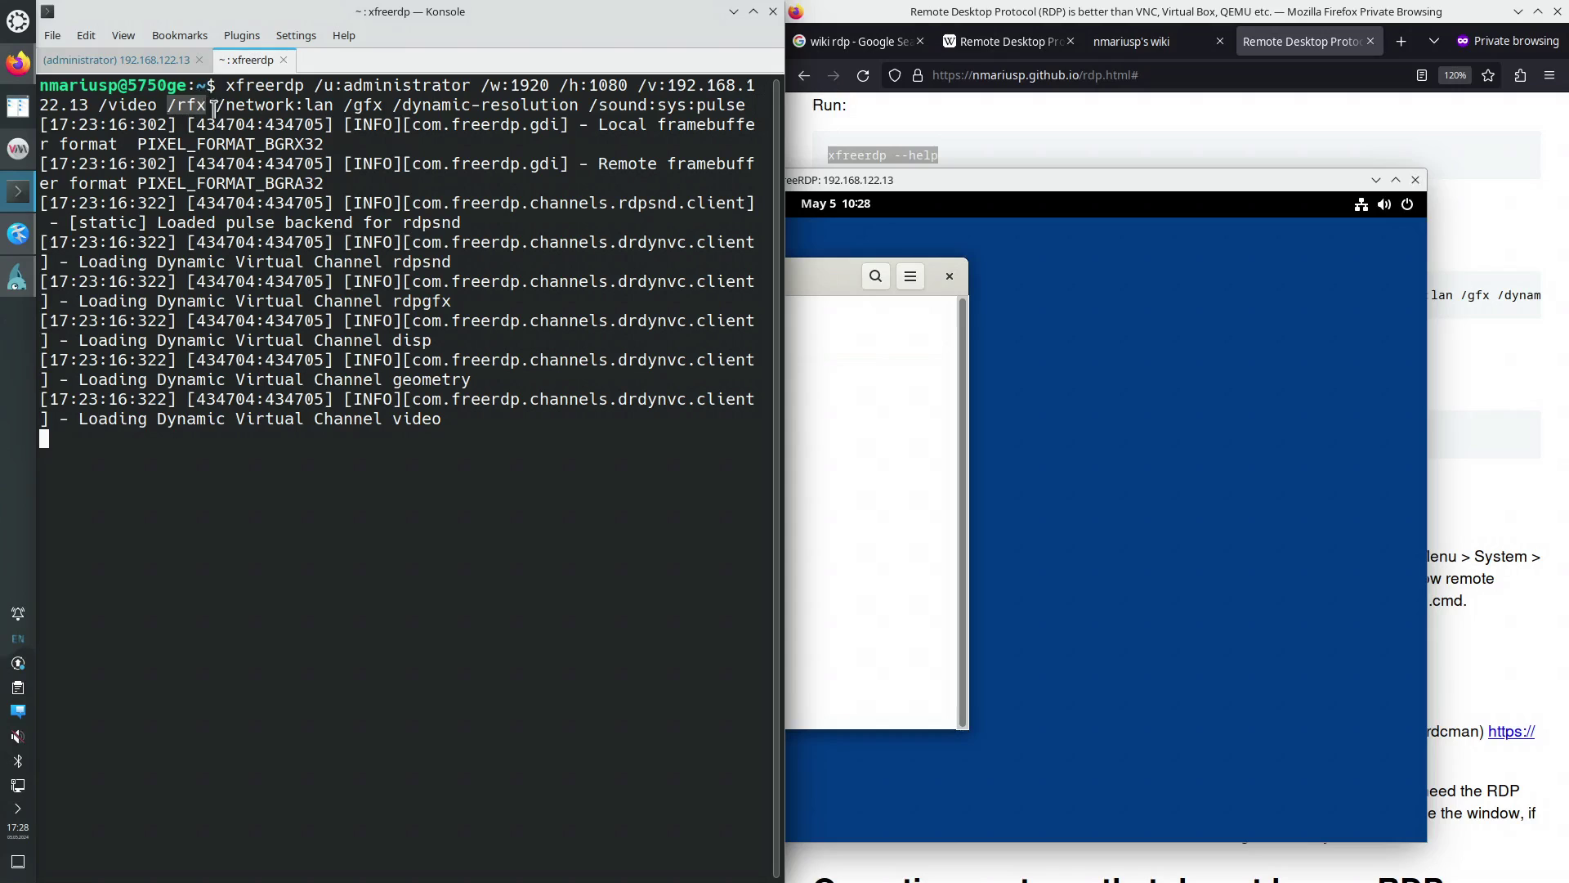
pyautogui.moveTo(343, 104); pyautogui.dragTo(380, 103)
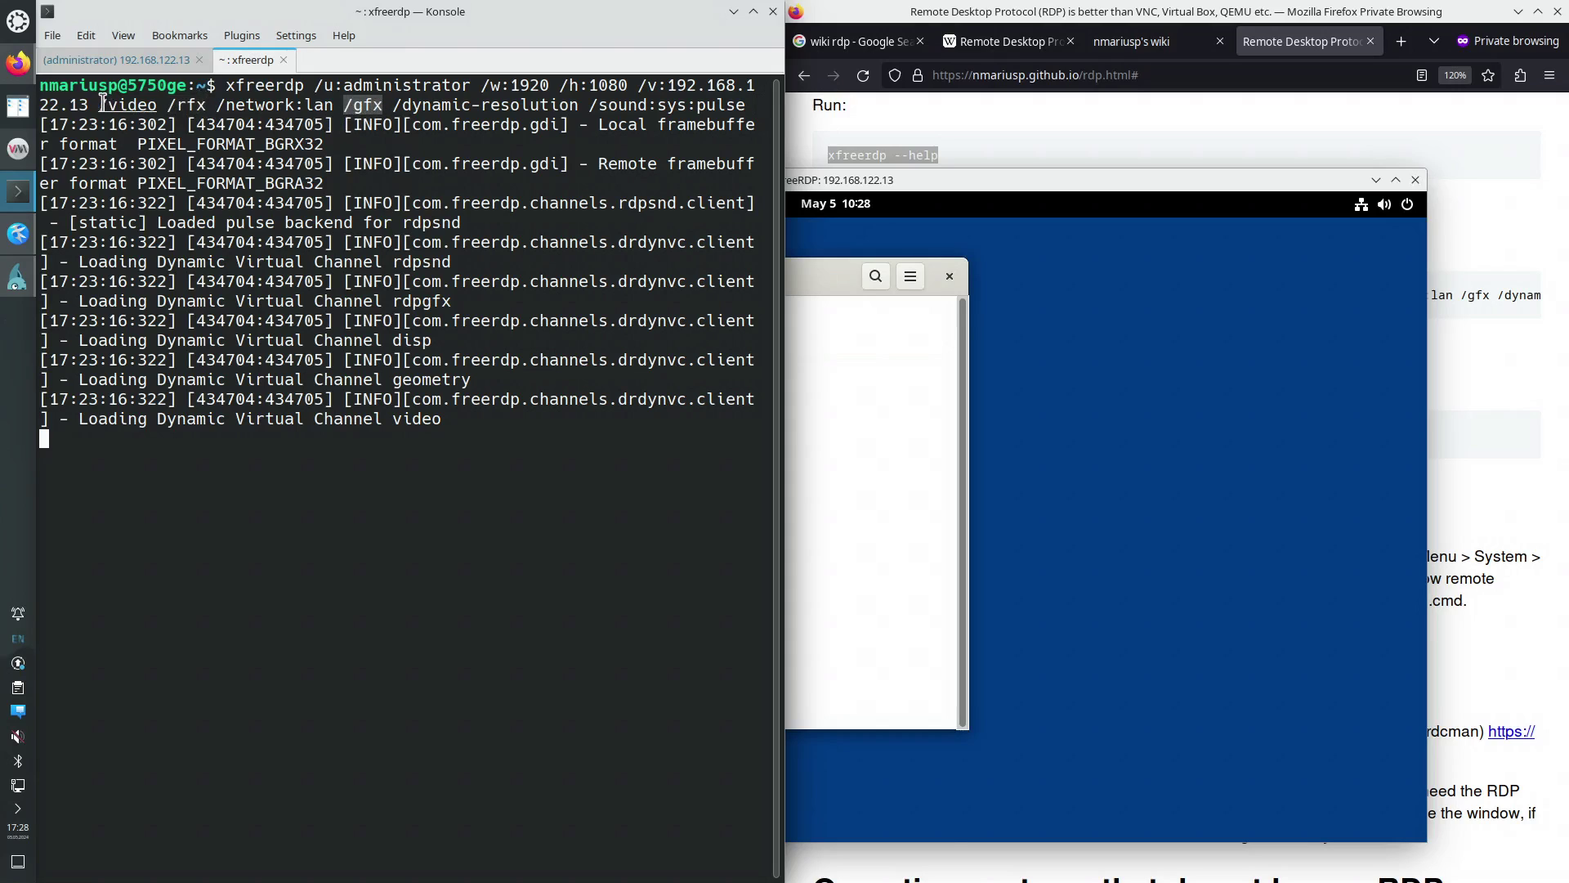
pyautogui.moveTo(98, 105); pyautogui.dragTo(158, 105)
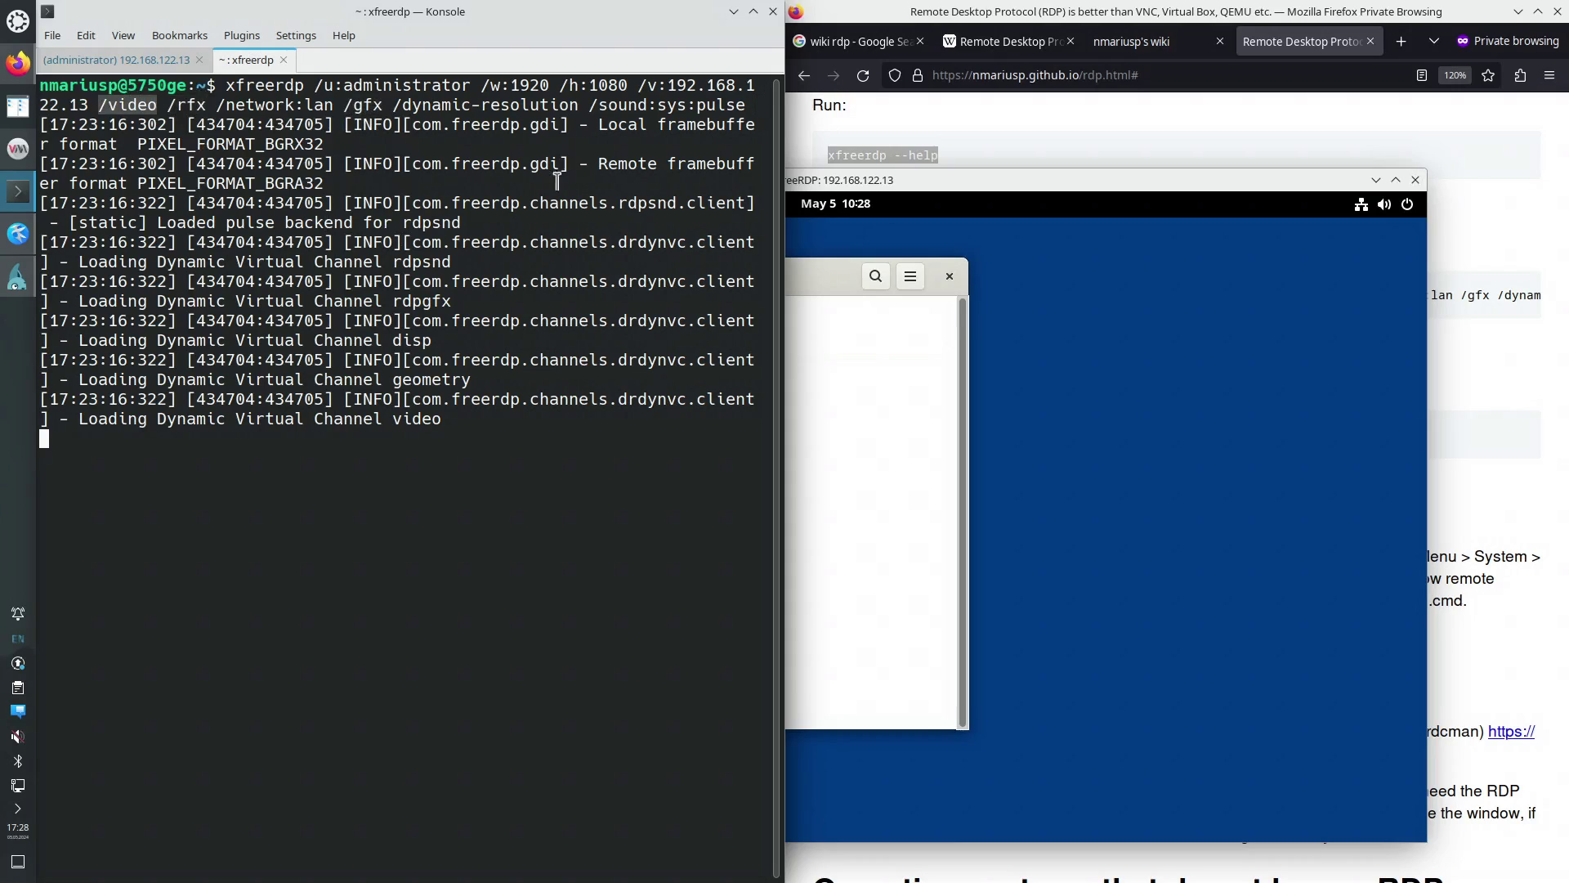
pyautogui.moveTo(589, 104); pyautogui.dragTo(741, 105)
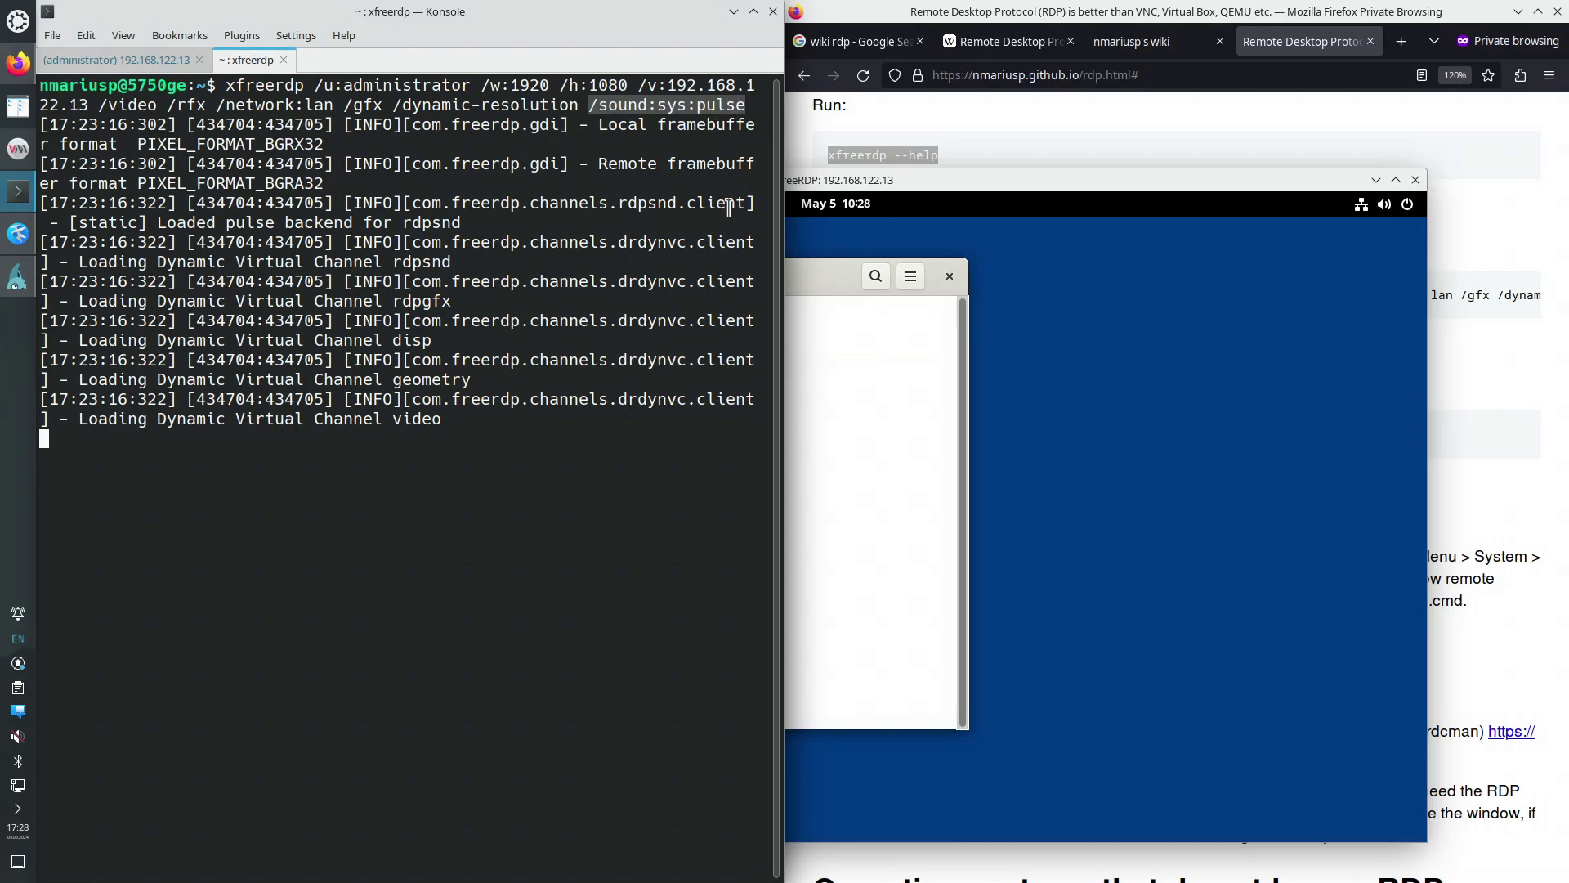
# Maximize the remote desktop, start its Firefox, and open the first Big Buck Bunny result in a new tab.
pyautogui.click(1018, 429)
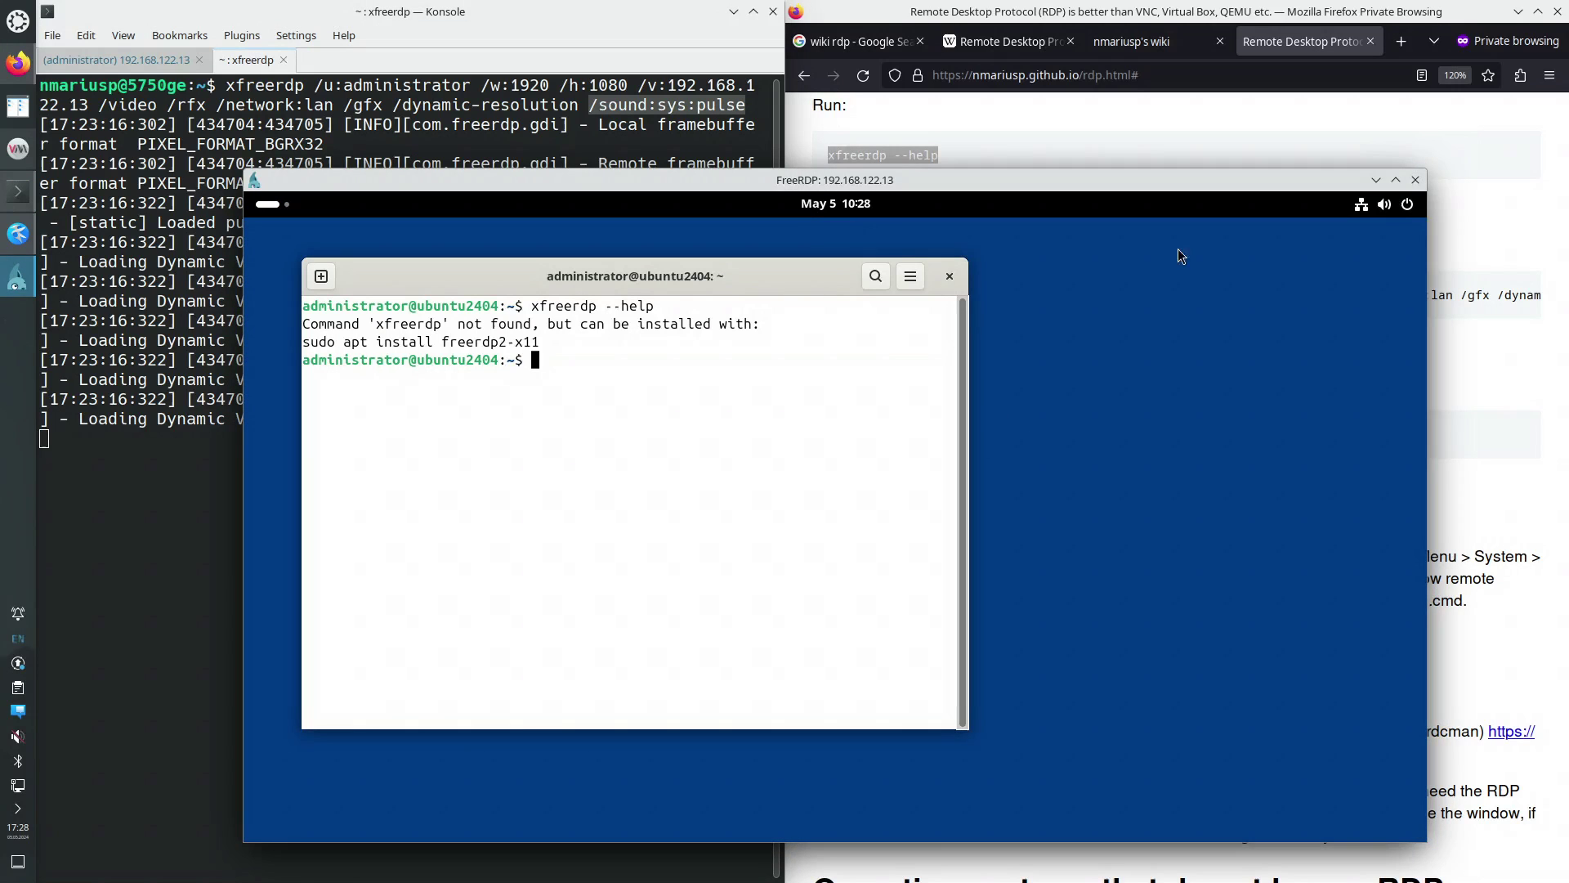
pyautogui.click(1396, 181)
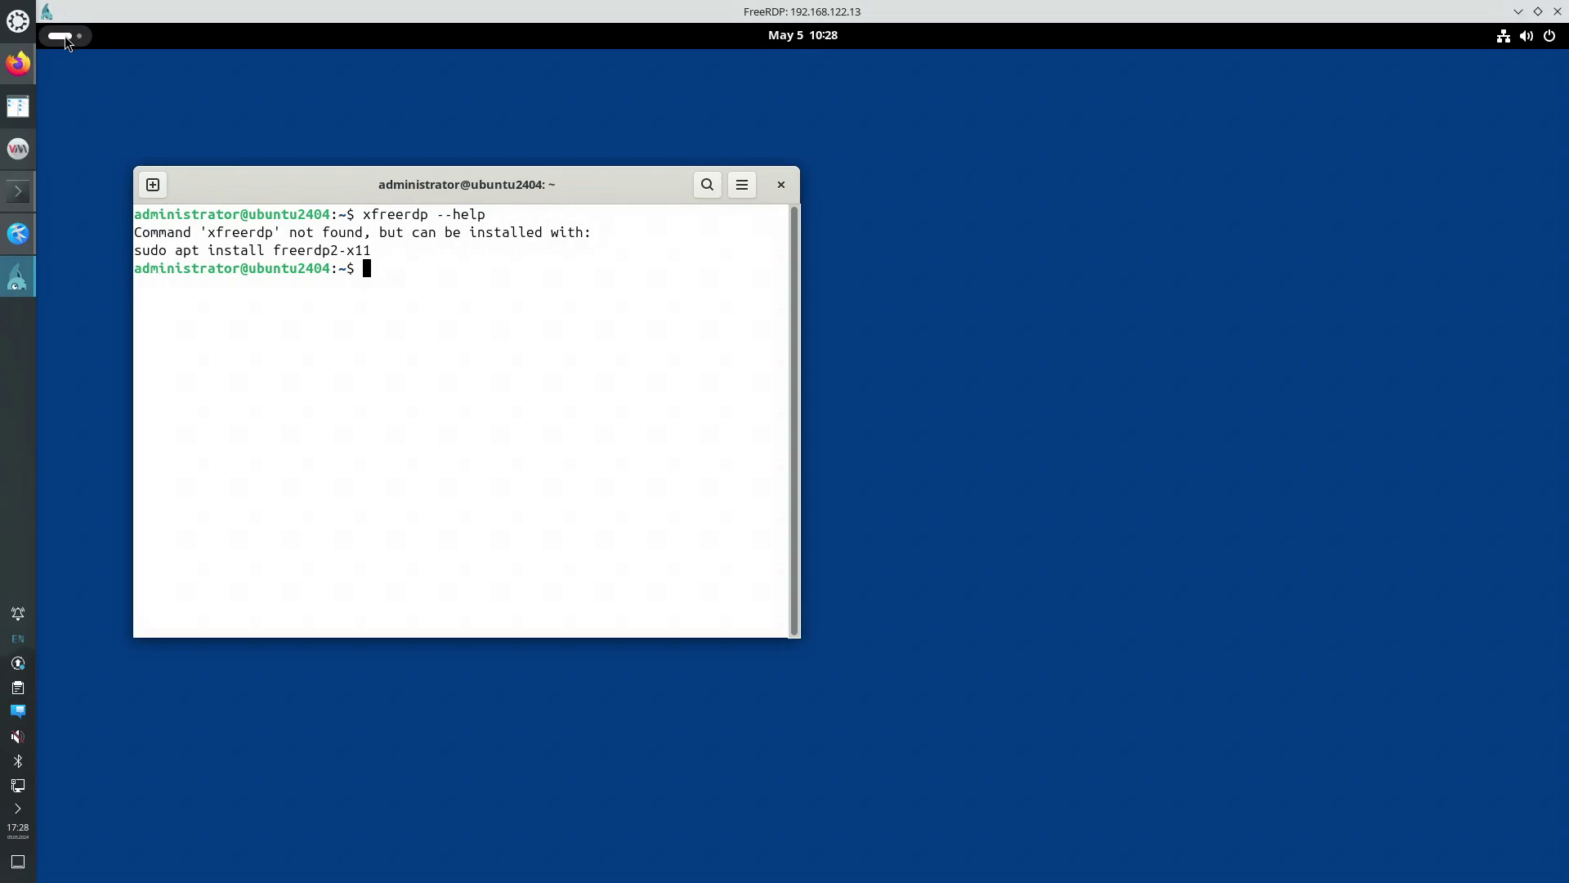
pyautogui.click(65, 36)
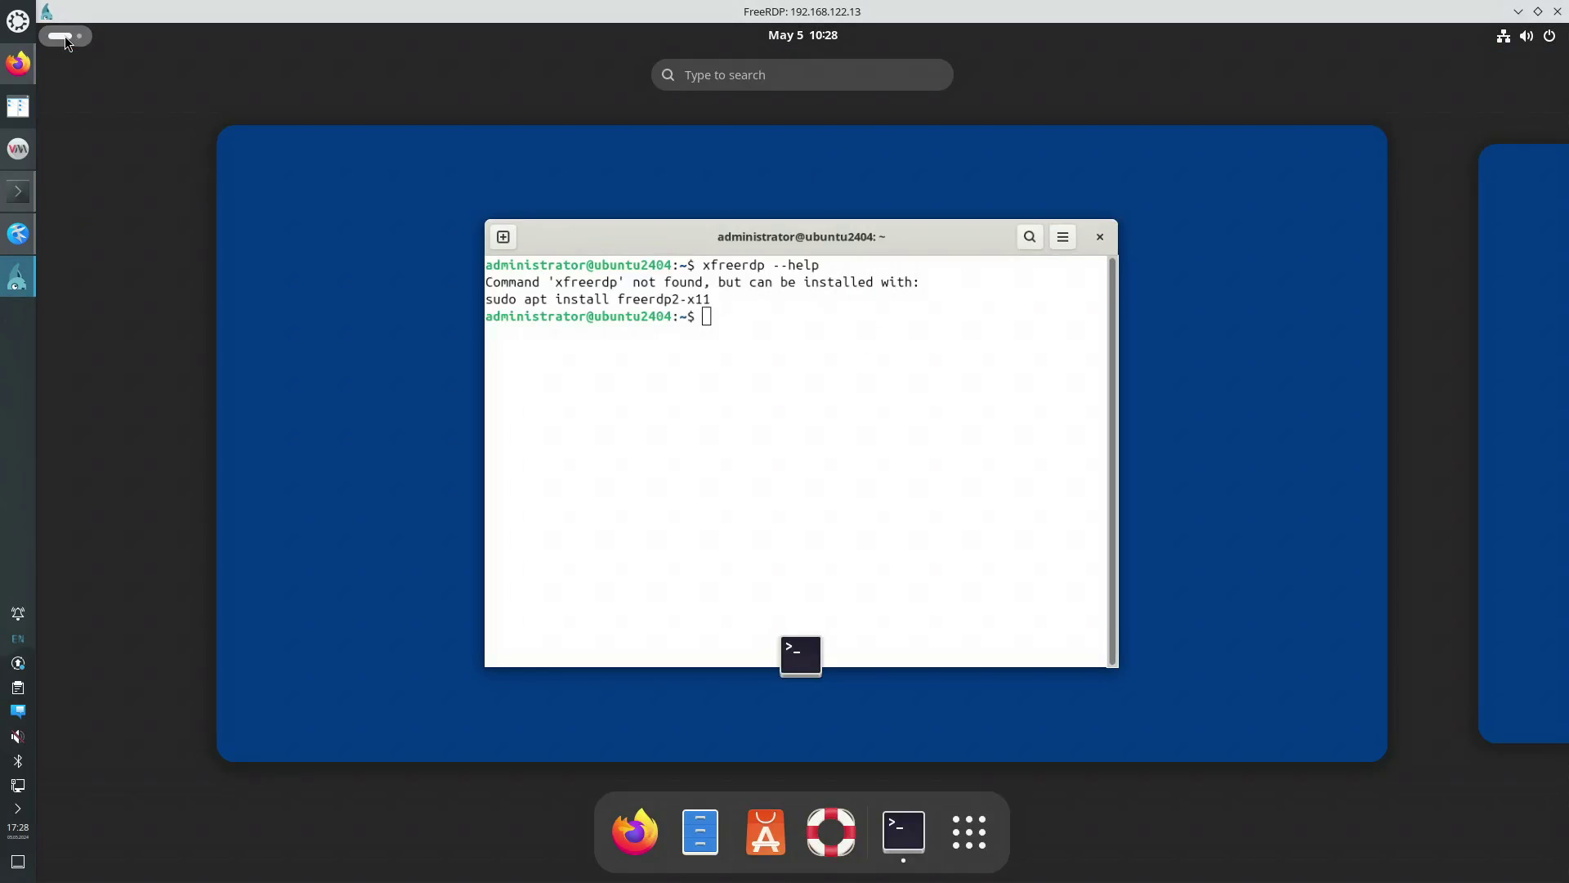
pyautogui.click(635, 840)
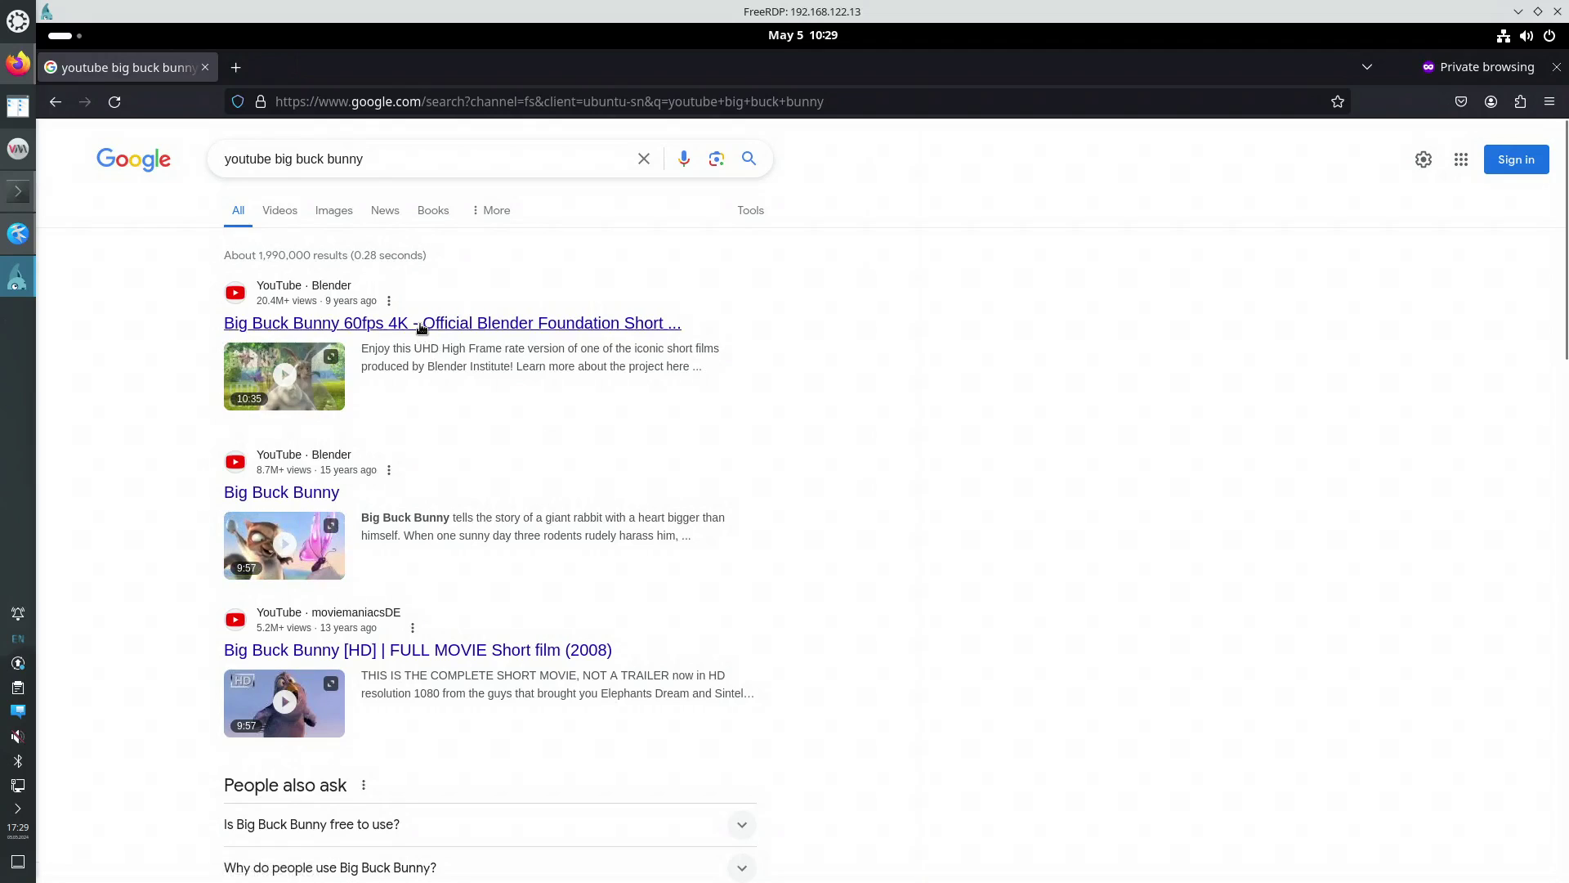
pyautogui.rightClick(421, 327)
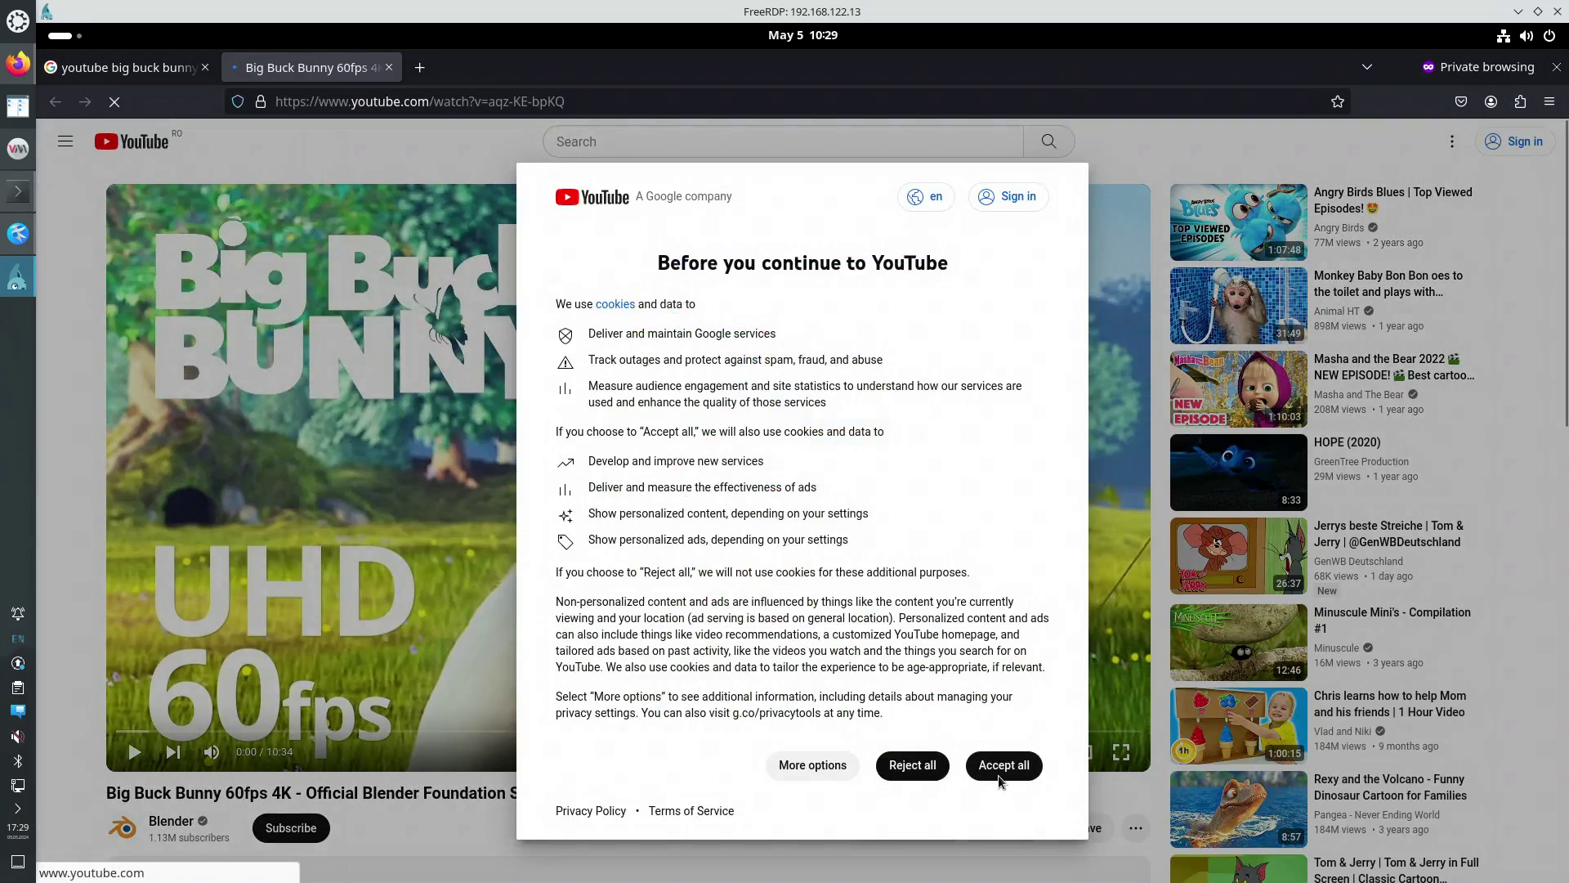
# Accept YouTube's cookies, play Big Buck Bunny 60fps 4K, check playback settings, and pause at 0:21.
pyautogui.click(997, 768)
pyautogui.click(664, 478)
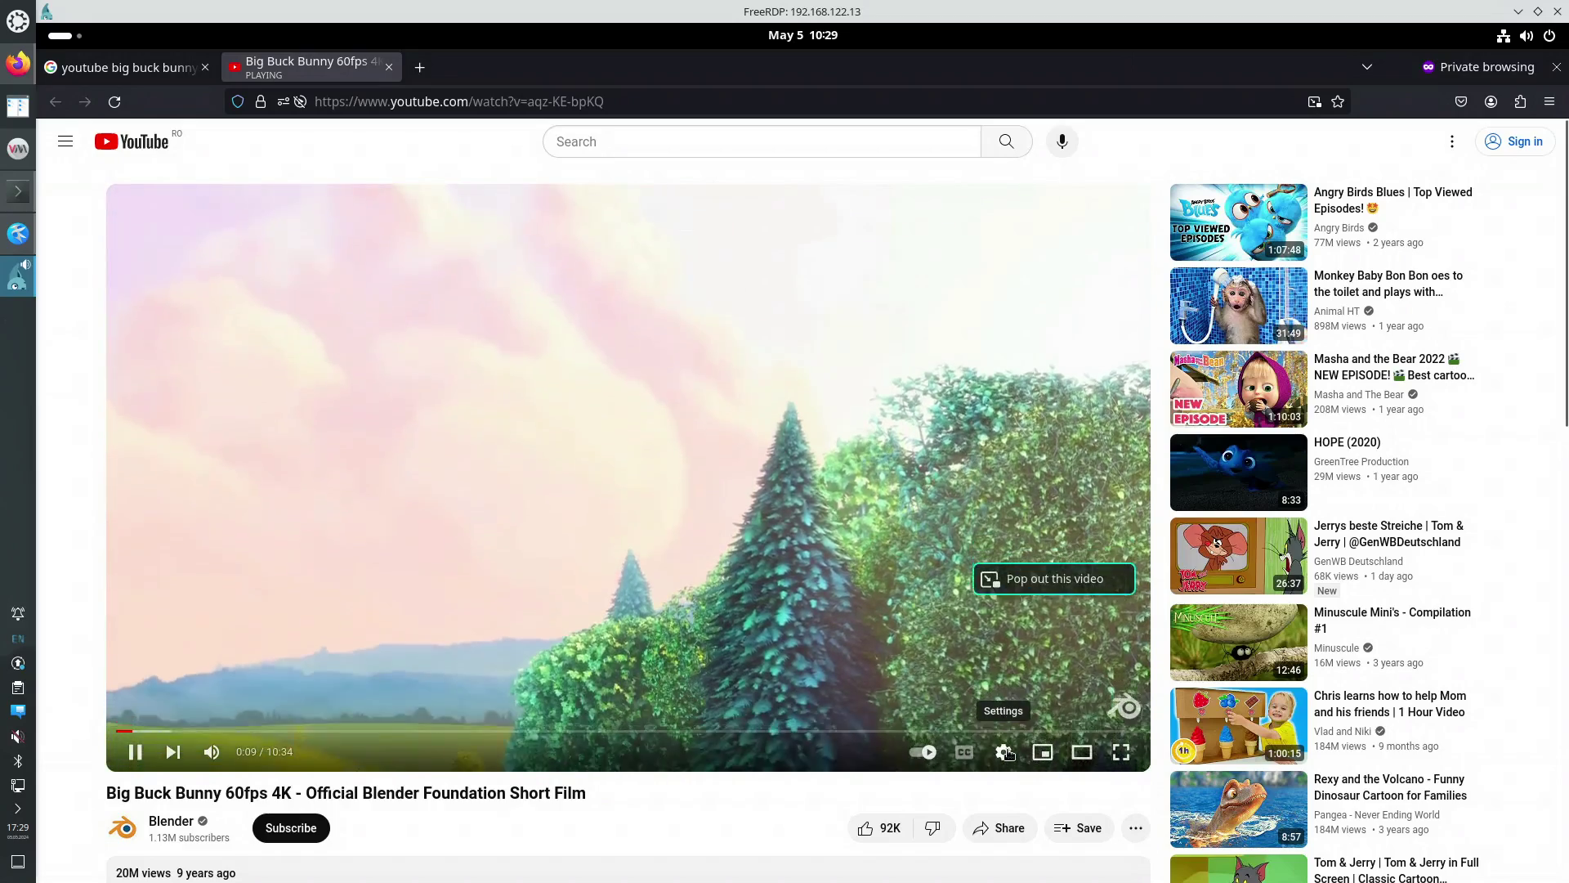
pyautogui.click(1004, 753)
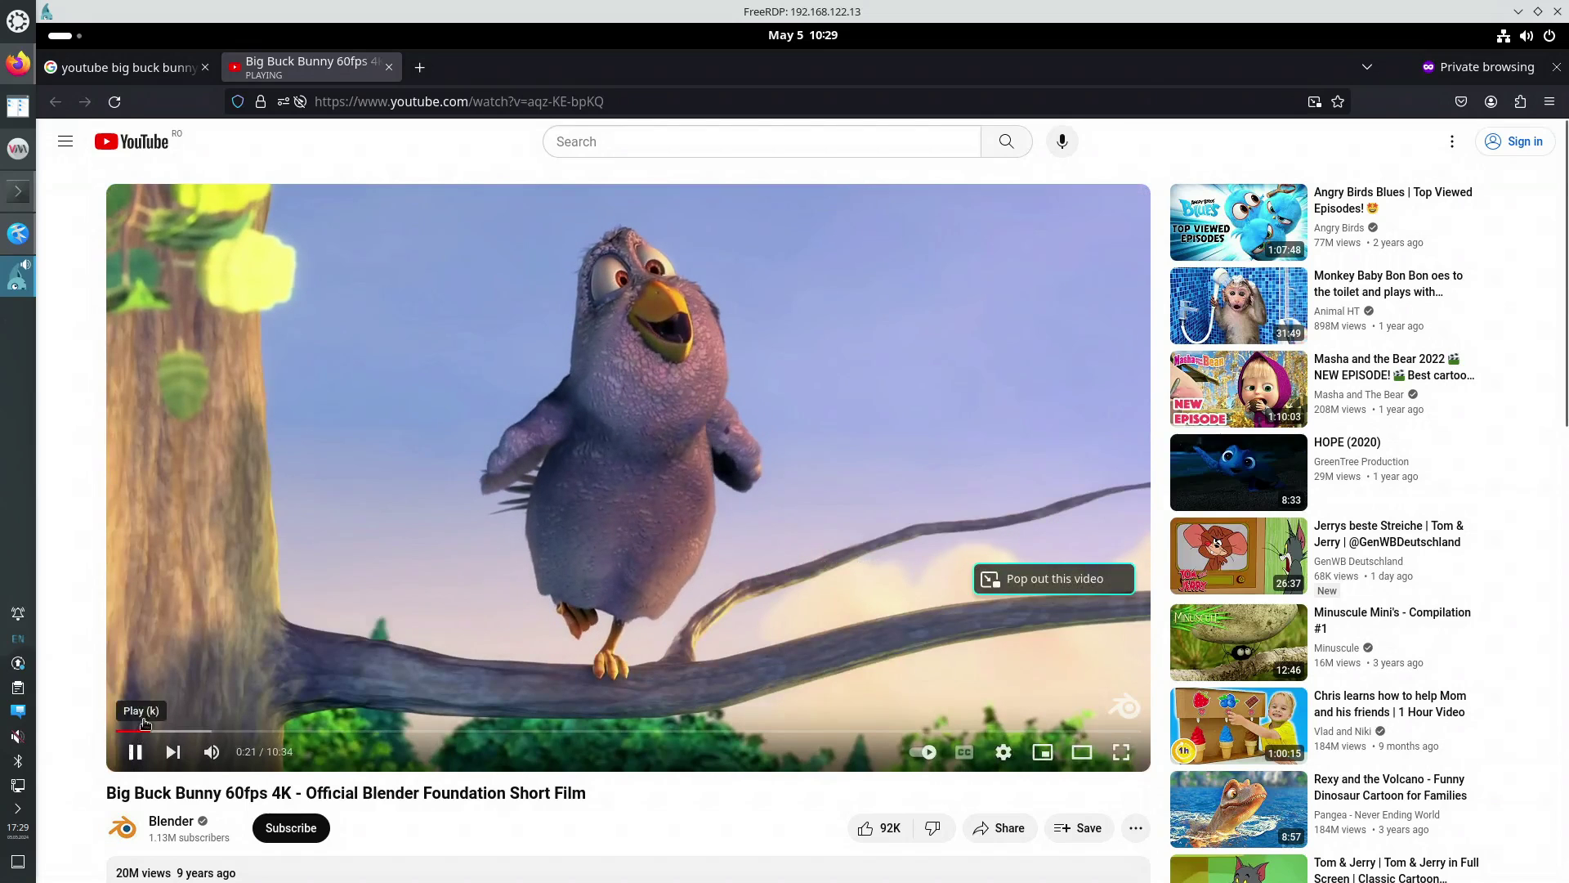
pyautogui.click(144, 722)
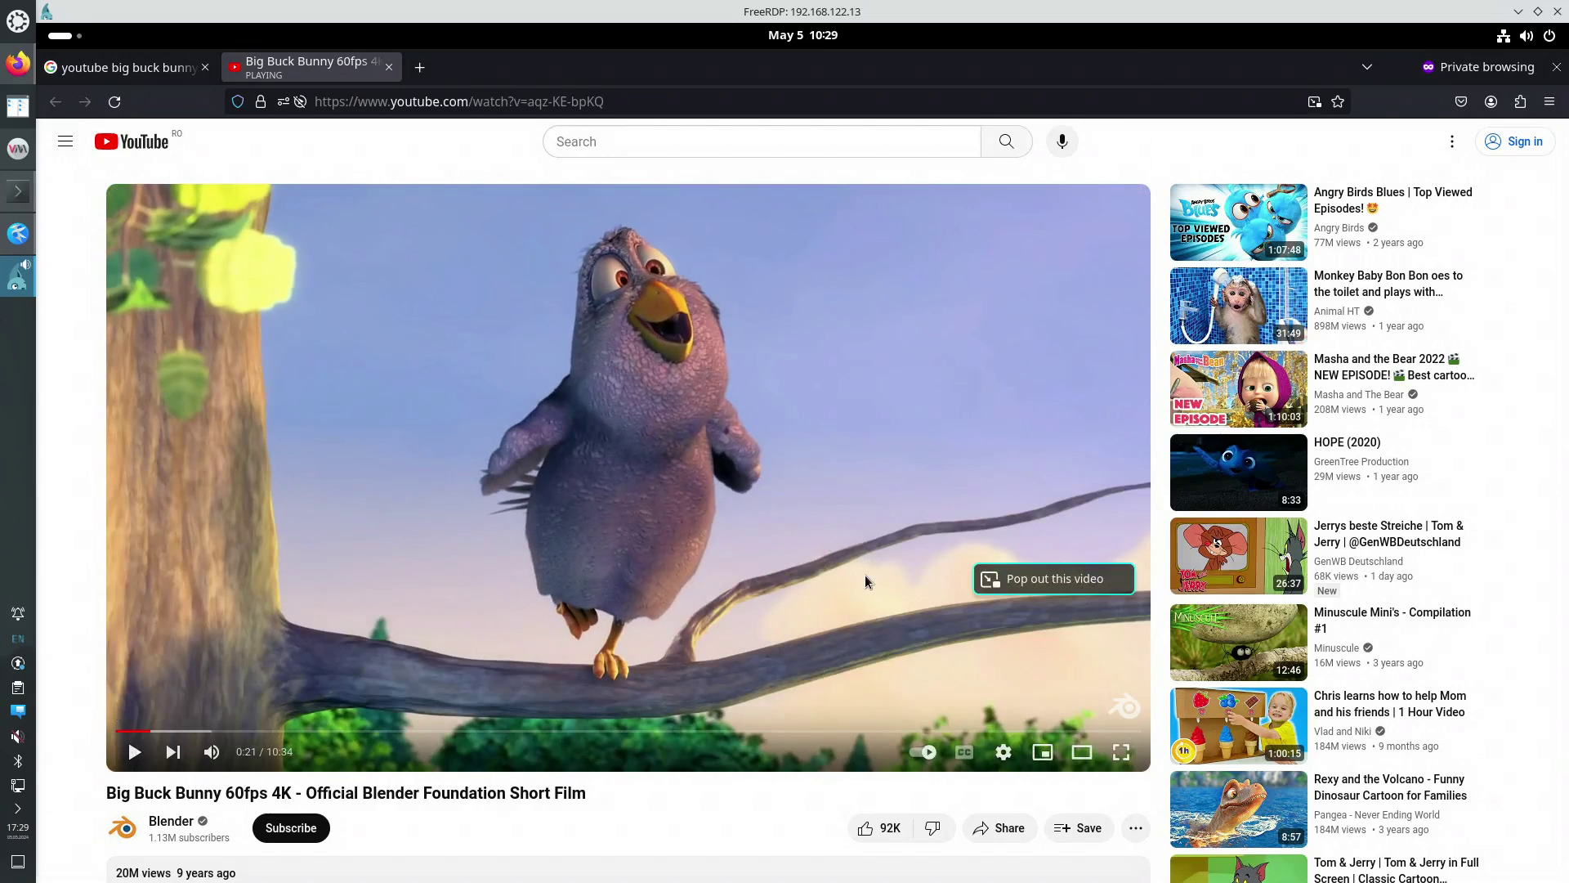